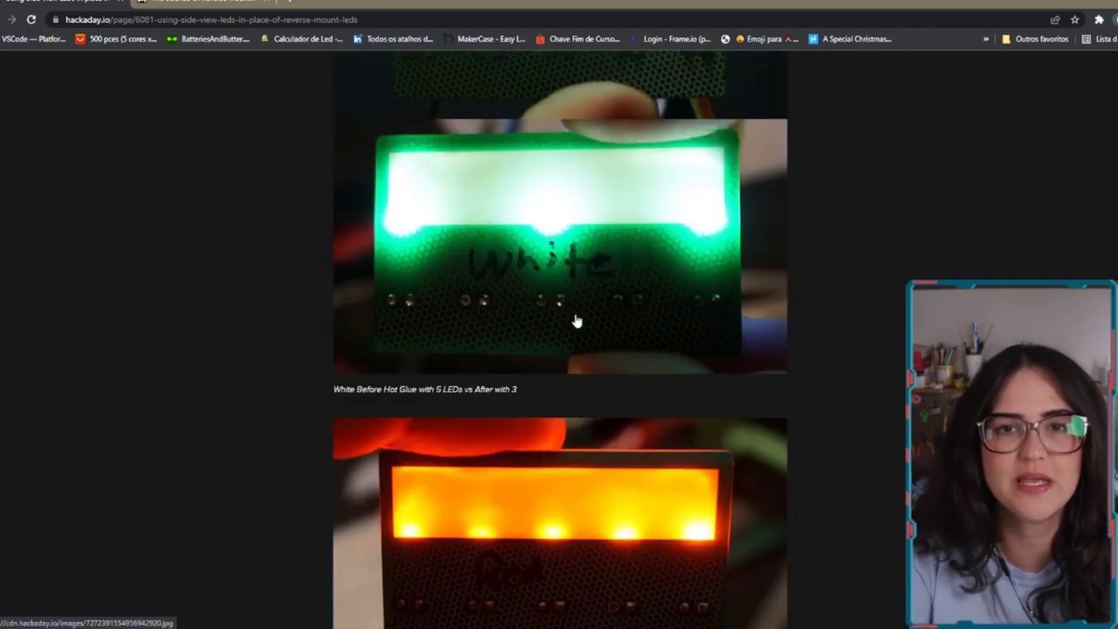
Look over the Side View LEDs section and the LED color comparison photos in the Hackaday article.
{"action": "scroll", "coordinate": [575, 321], "scroll_direction": "down", "scroll_amount": 3}
{"action": "scroll", "coordinate": [575, 322], "scroll_direction": "up", "scroll_amount": 15}
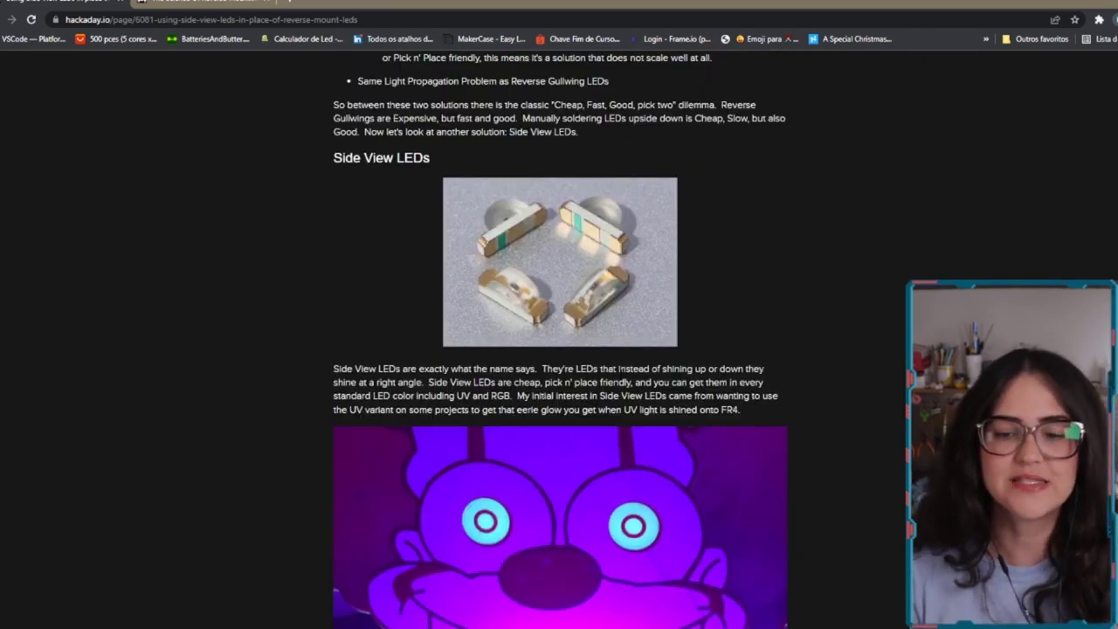
{"action": "scroll", "coordinate": [620, 380], "scroll_direction": "down", "scroll_amount": 3}
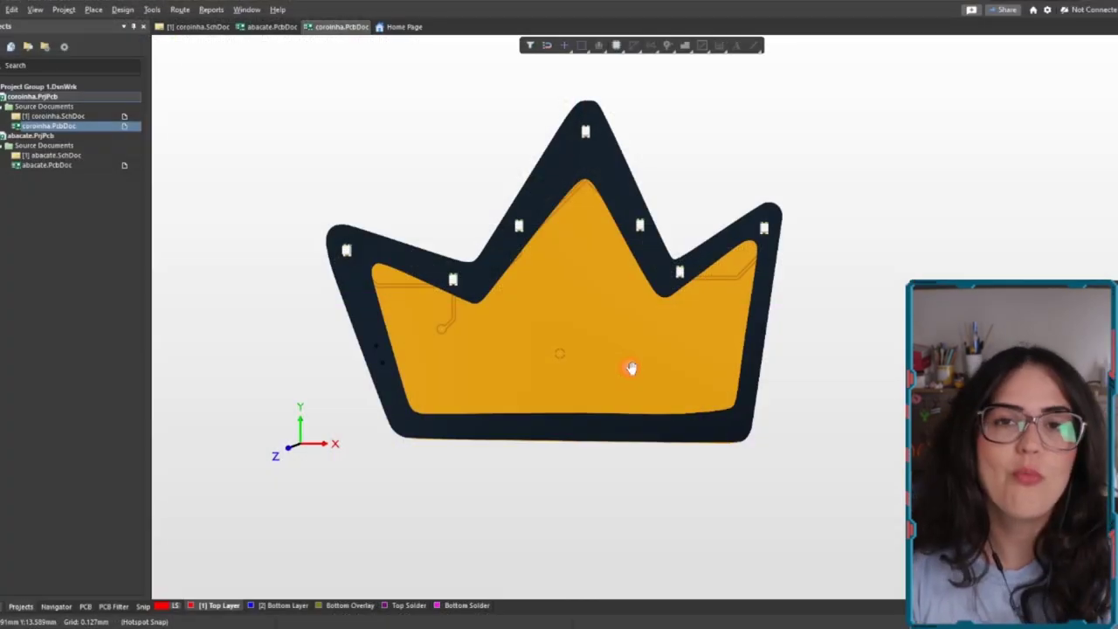
Switch to coroinha.PcbDoc in Altium Designer and examine the front of the crown board in 3D, including its LEDs and dark border.
{"action": "right_click_drag", "start_coordinate": [631, 368], "coordinate": [634, 369]}
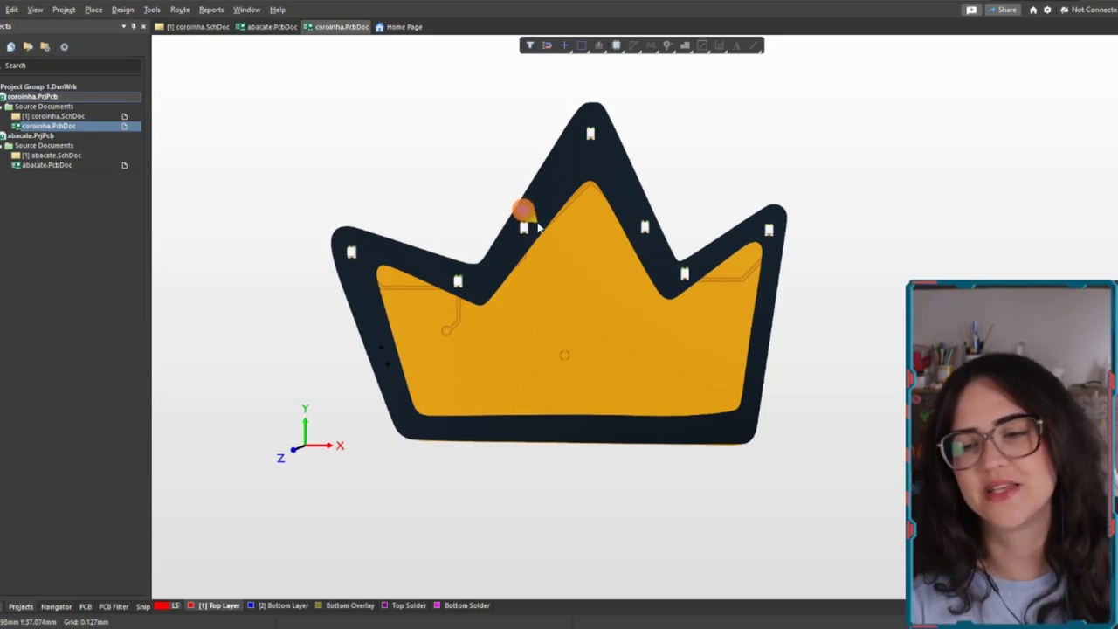
{"action": "scroll", "coordinate": [524, 214], "scroll_direction": "down", "scroll_amount": 3, "text": "ctrl"}
{"action": "scroll", "coordinate": [527, 199], "scroll_direction": "up", "scroll_amount": 3, "text": "ctrl"}
{"action": "scroll", "coordinate": [551, 182], "scroll_direction": "up", "scroll_amount": 1}
{"action": "scroll", "coordinate": [572, 217], "scroll_direction": "up", "scroll_amount": 2, "text": "ctrl"}
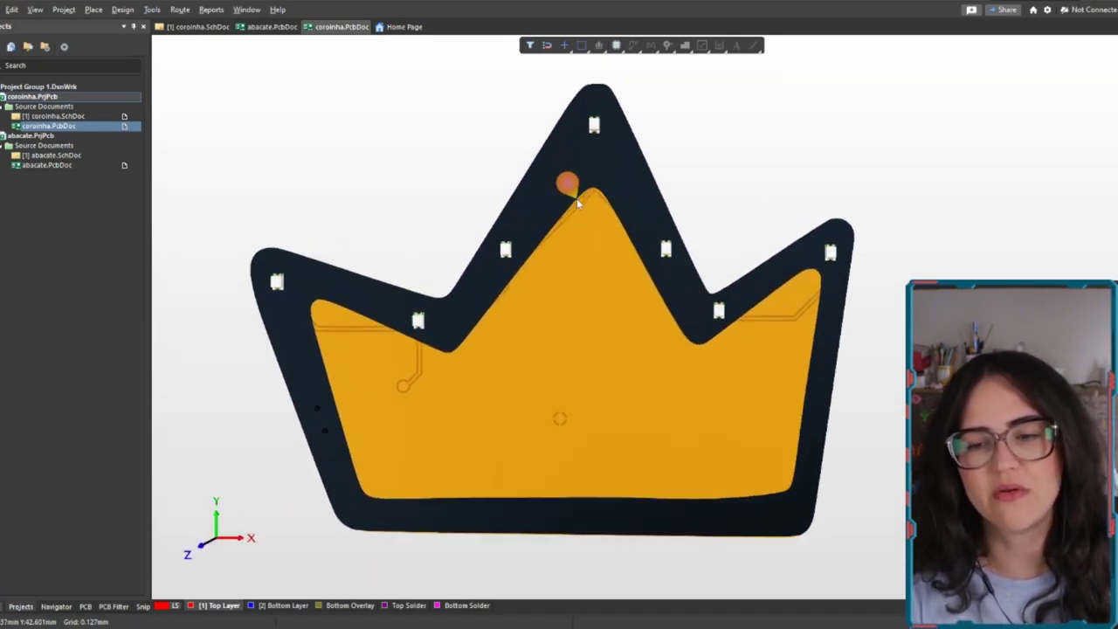
{"action": "scroll", "coordinate": [611, 250], "scroll_direction": "up", "scroll_amount": 2, "text": "ctrl"}
{"action": "scroll", "coordinate": [620, 262], "scroll_direction": "down", "scroll_amount": 1, "text": "ctrl"}
{"action": "right_click_drag", "start_coordinate": [637, 280], "coordinate": [606, 292]}
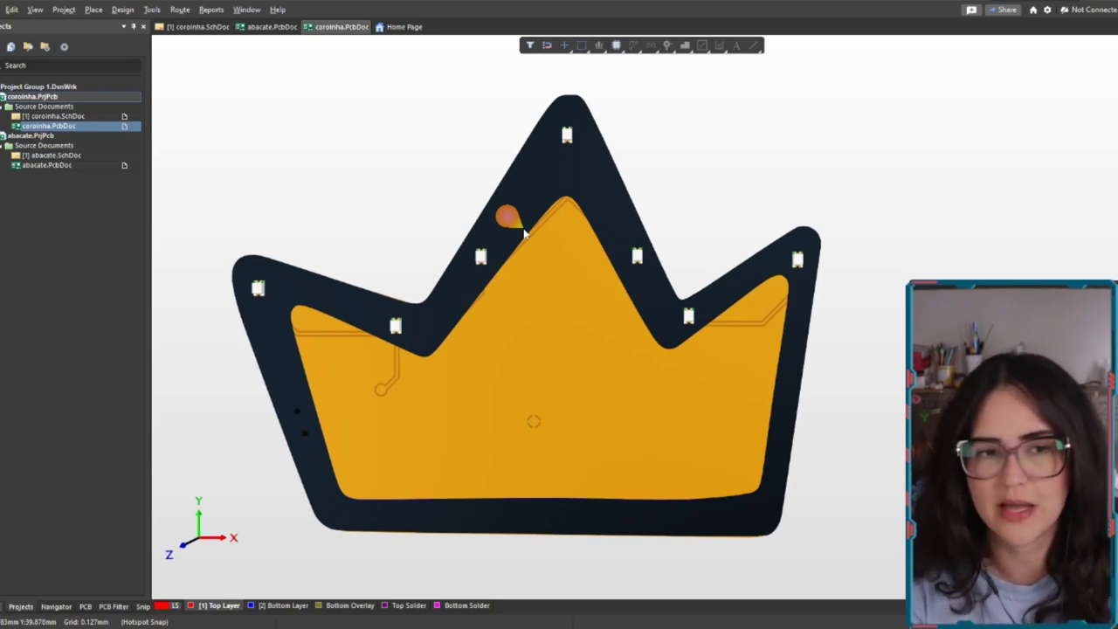
Flip the crown board to view the battery holder and switch on its back, and flip it to the front again.
{"action": "right_click", "coordinate": [430, 353]}
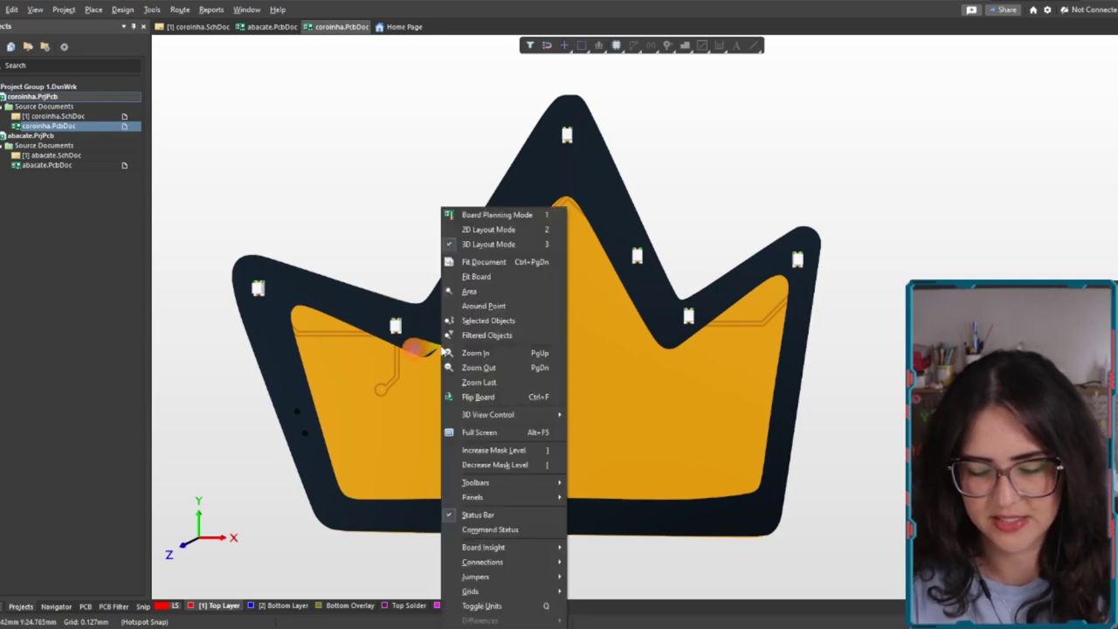
{"action": "left_click", "coordinate": [476, 394]}
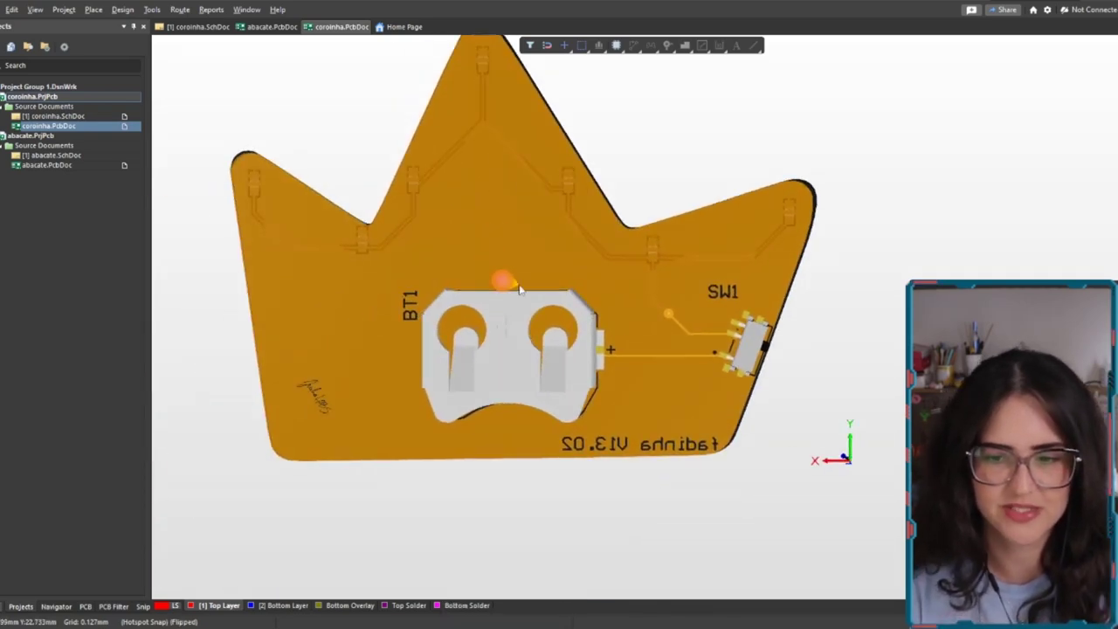
{"action": "right_click", "coordinate": [606, 292]}
{"action": "left_click", "coordinate": [650, 394]}
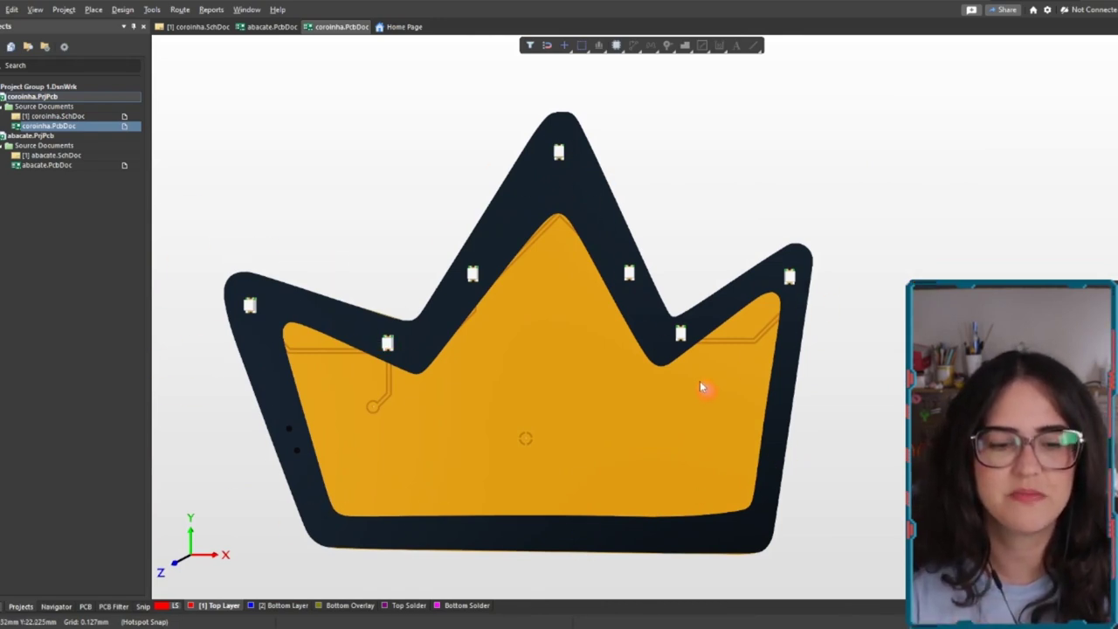
Switch the crown board to 2D layout mode and make the Top Overlay layer visible through the view configuration.
{"action": "key", "text": "2"}
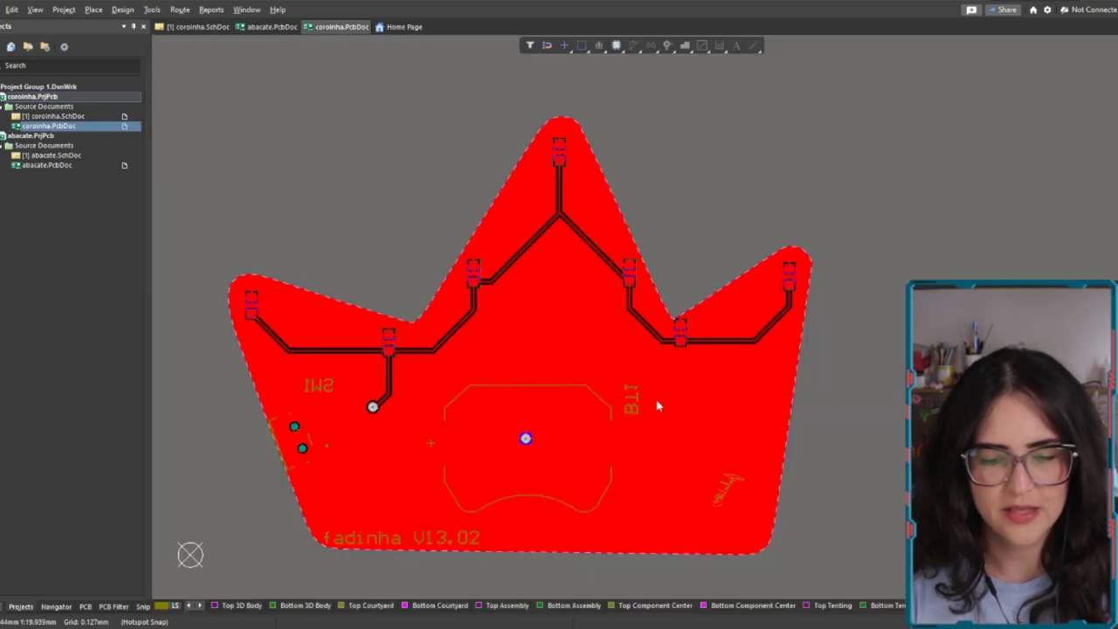
{"action": "scroll", "coordinate": [783, 407], "scroll_direction": "down", "scroll_amount": 2, "text": "ctrl"}
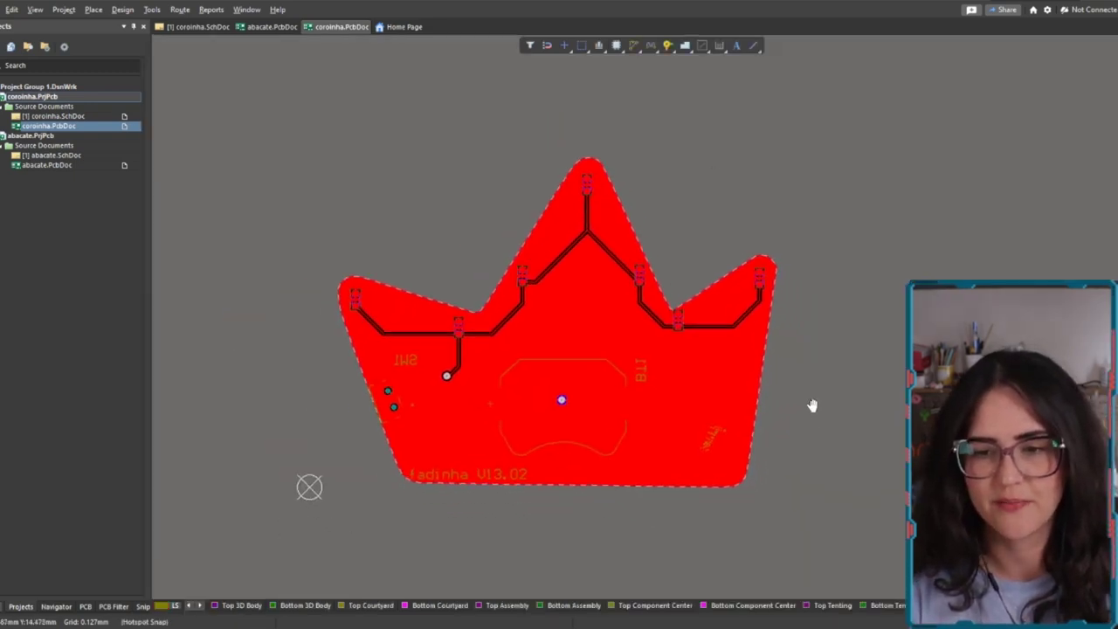
{"action": "left_click", "coordinate": [56, 606]}
{"action": "left_click", "coordinate": [85, 606]}
{"action": "left_click", "coordinate": [114, 606]}
{"action": "left_click", "coordinate": [142, 606]}
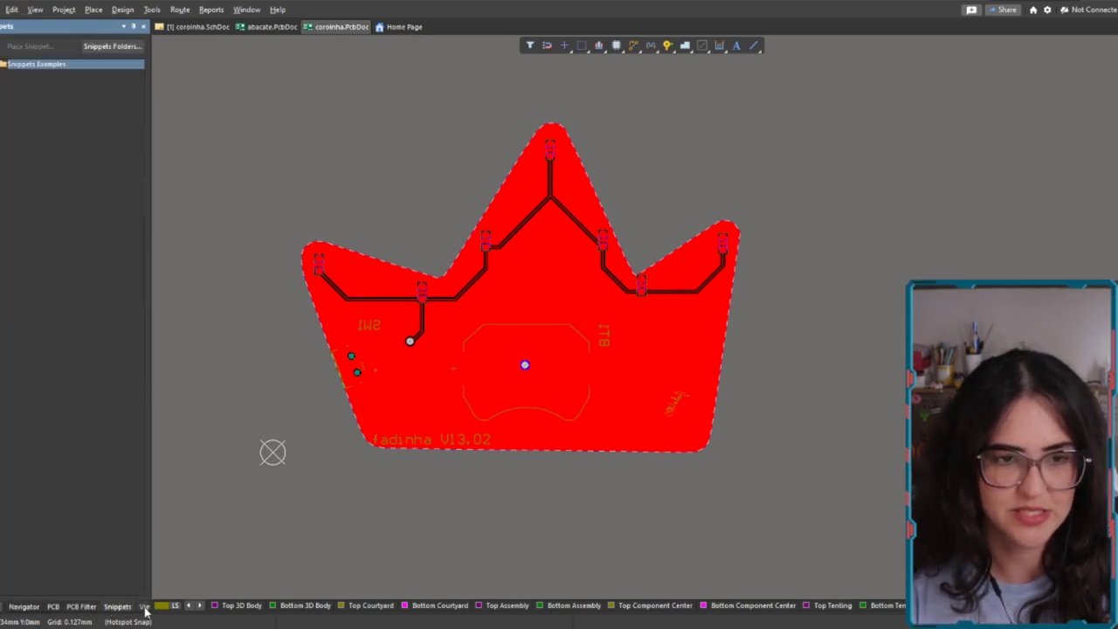
{"action": "left_click", "coordinate": [144, 605]}
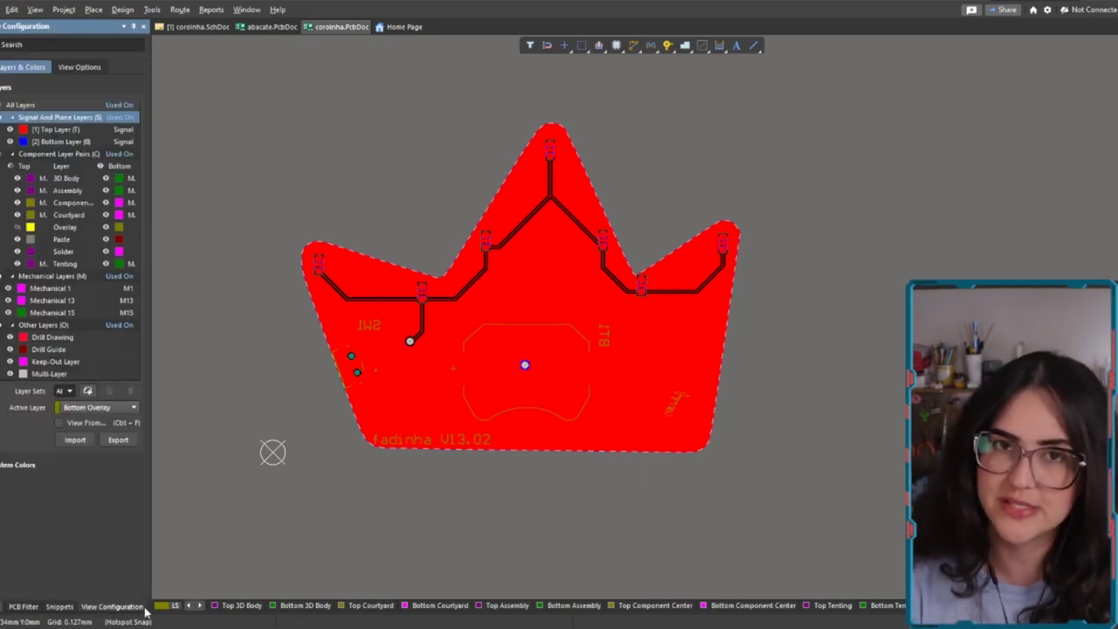
{"action": "left_click", "coordinate": [16, 227]}
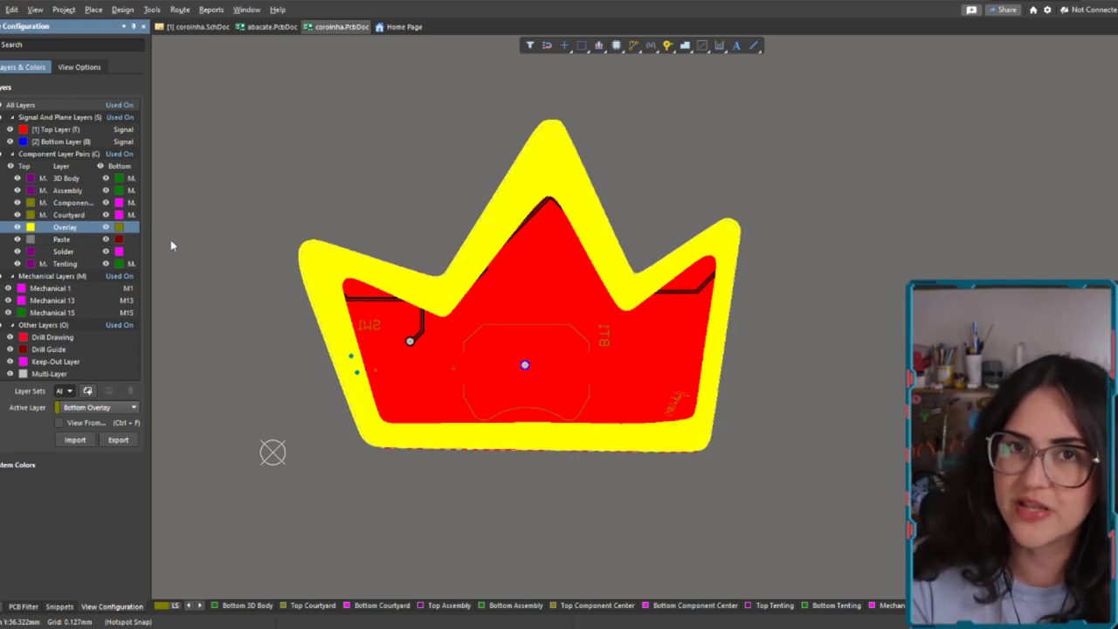
Inspect the properties of the Top Overlay region that forms the crown's border, and deselect it.
{"action": "scroll", "coordinate": [454, 259], "scroll_direction": "up", "scroll_amount": 4, "text": "ctrl"}
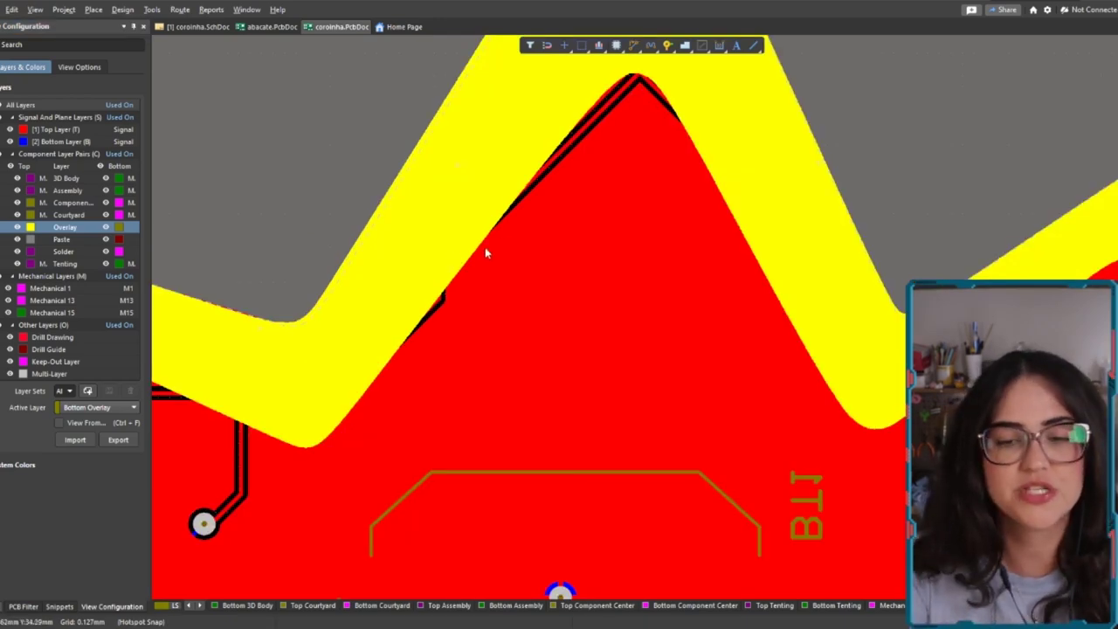
{"action": "left_click", "coordinate": [507, 88]}
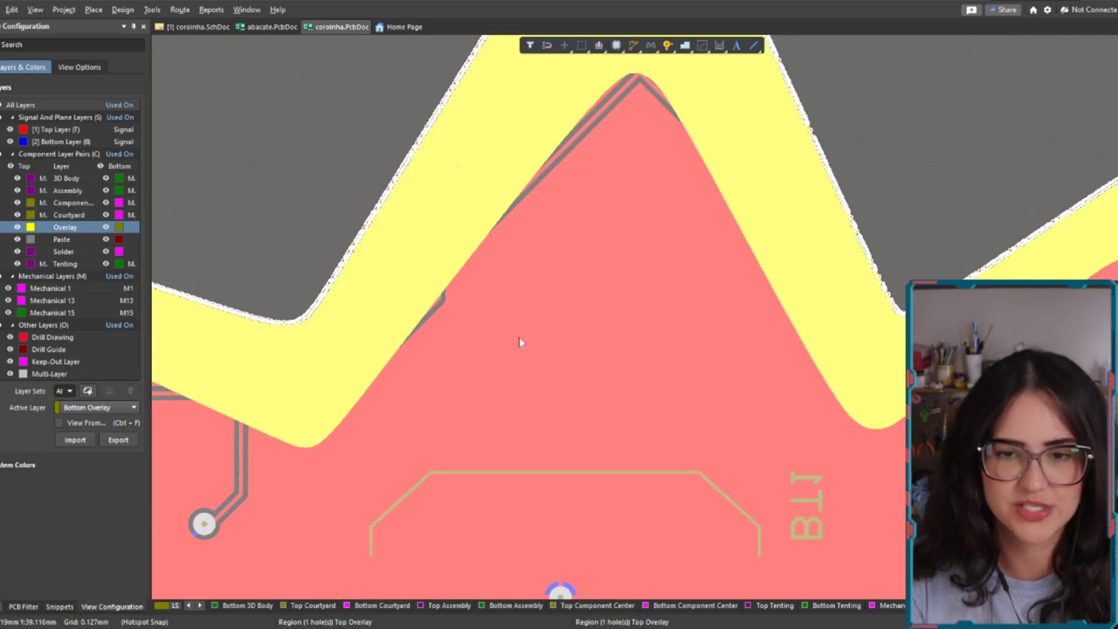
{"action": "double_click", "coordinate": [439, 230]}
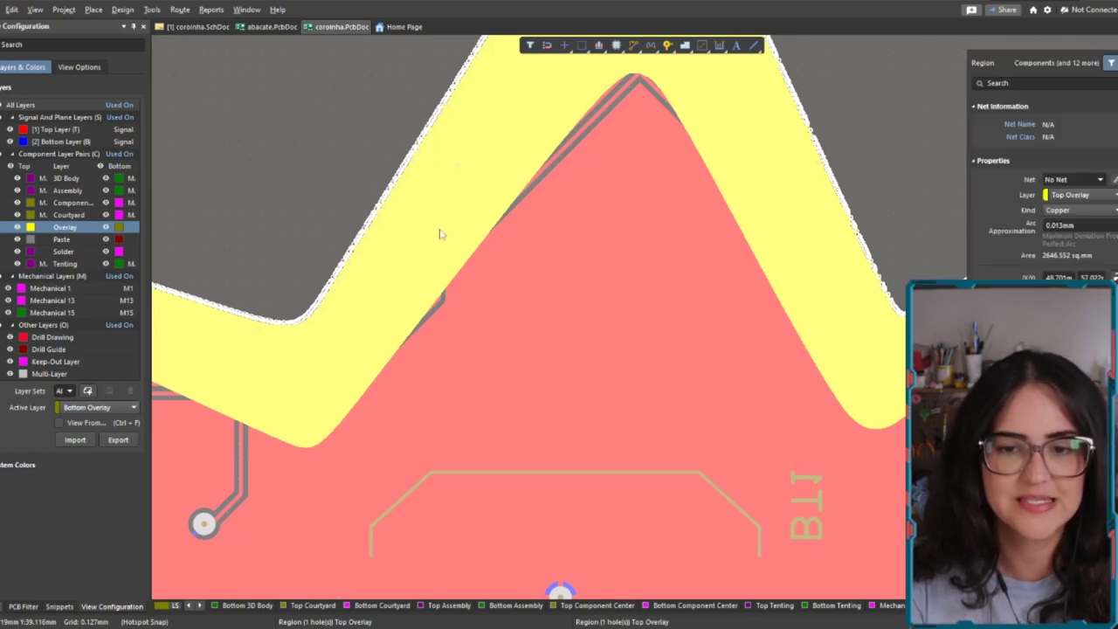
{"action": "key", "text": "Escape"}
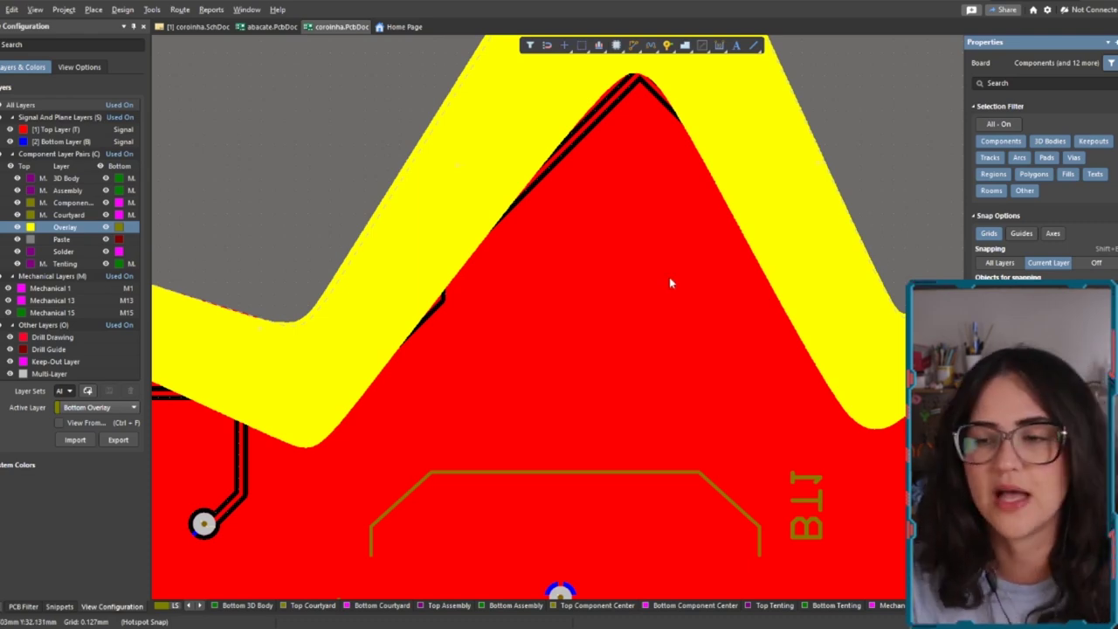
{"action": "scroll", "coordinate": [612, 229], "scroll_direction": "down", "scroll_amount": 1, "text": "ctrl"}
{"action": "scroll", "coordinate": [612, 236], "scroll_direction": "down", "scroll_amount": 3, "text": "ctrl"}
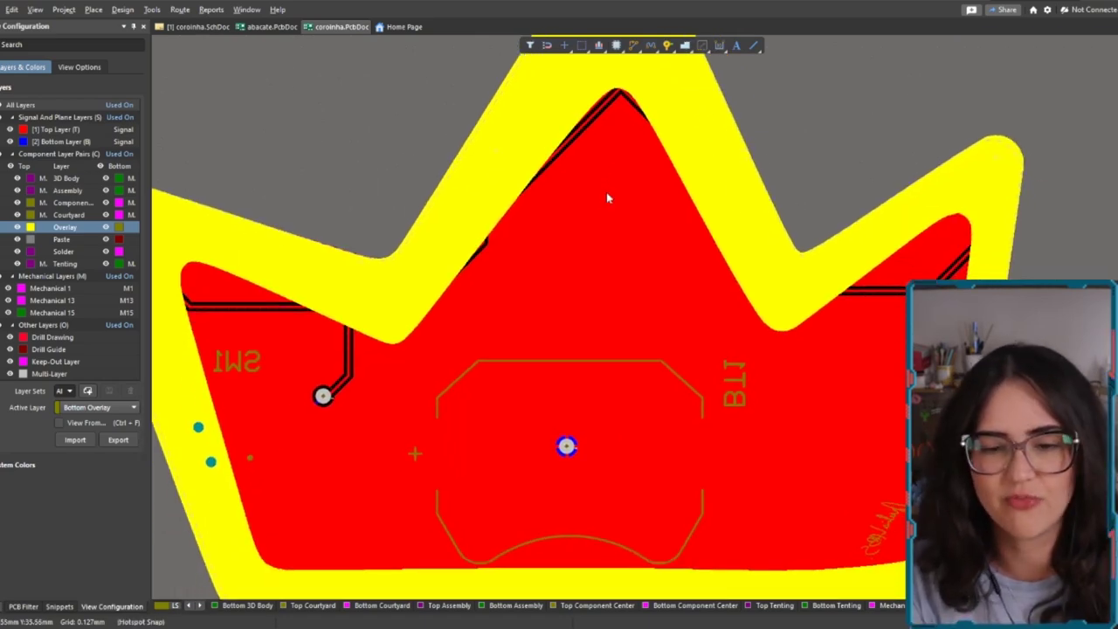
{"action": "scroll", "coordinate": [608, 198], "scroll_direction": "down", "scroll_amount": 1, "text": "ctrl"}
{"action": "scroll", "coordinate": [637, 217], "scroll_direction": "up", "scroll_amount": 2, "text": "ctrl"}
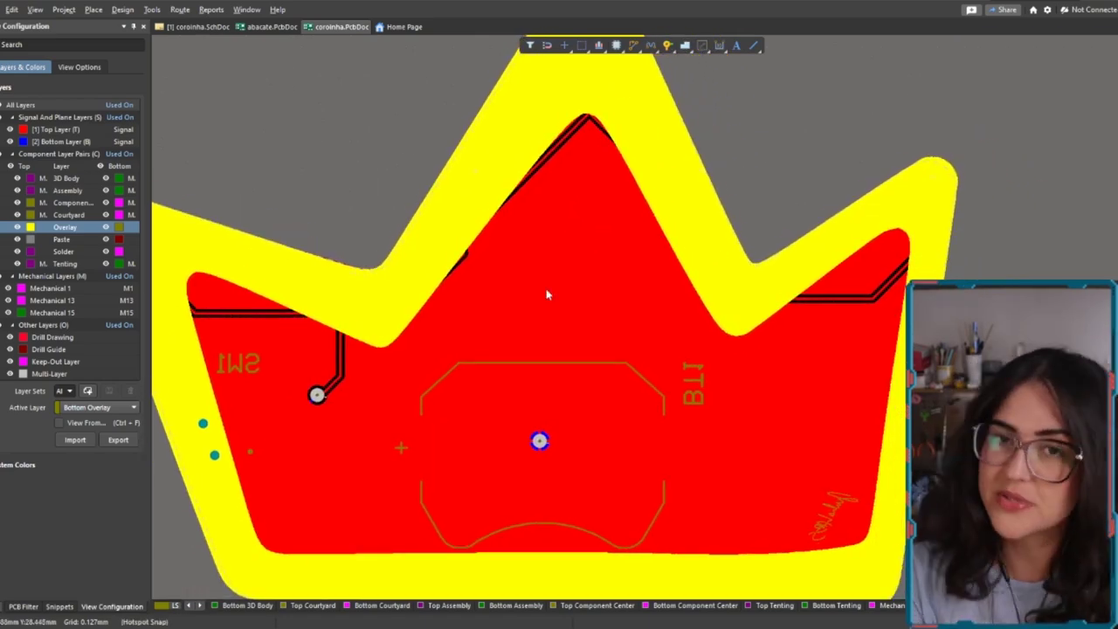
{"action": "scroll", "coordinate": [562, 237], "scroll_direction": "down", "scroll_amount": 1, "text": "ctrl"}
{"action": "scroll", "coordinate": [574, 242], "scroll_direction": "up", "scroll_amount": 2, "text": "ctrl"}
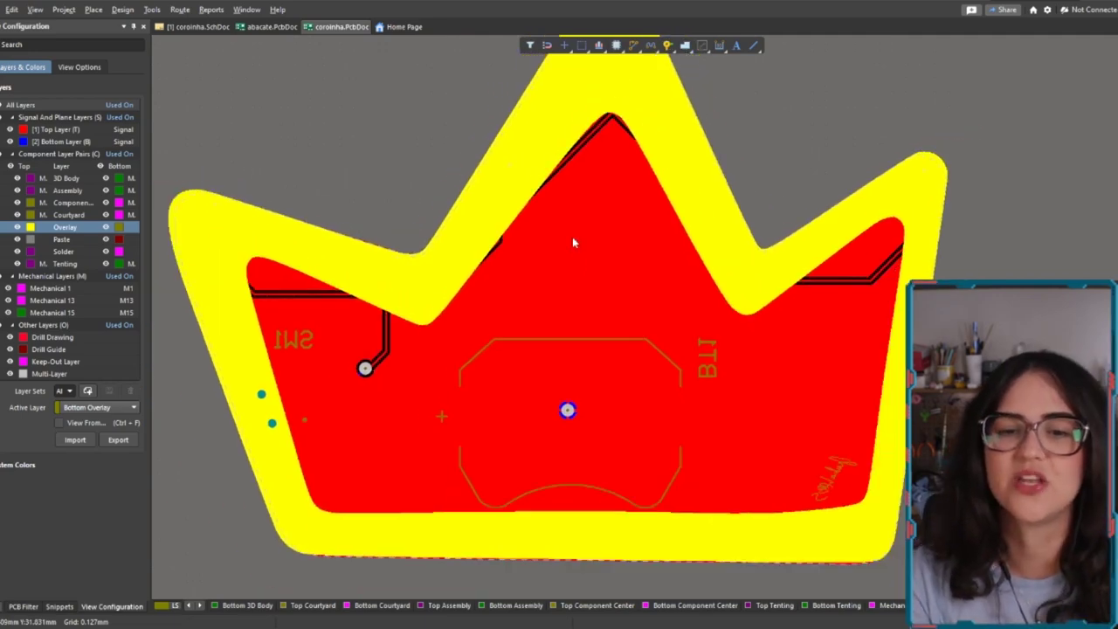
{"action": "right_click_drag", "start_coordinate": [548, 256], "coordinate": [549, 291]}
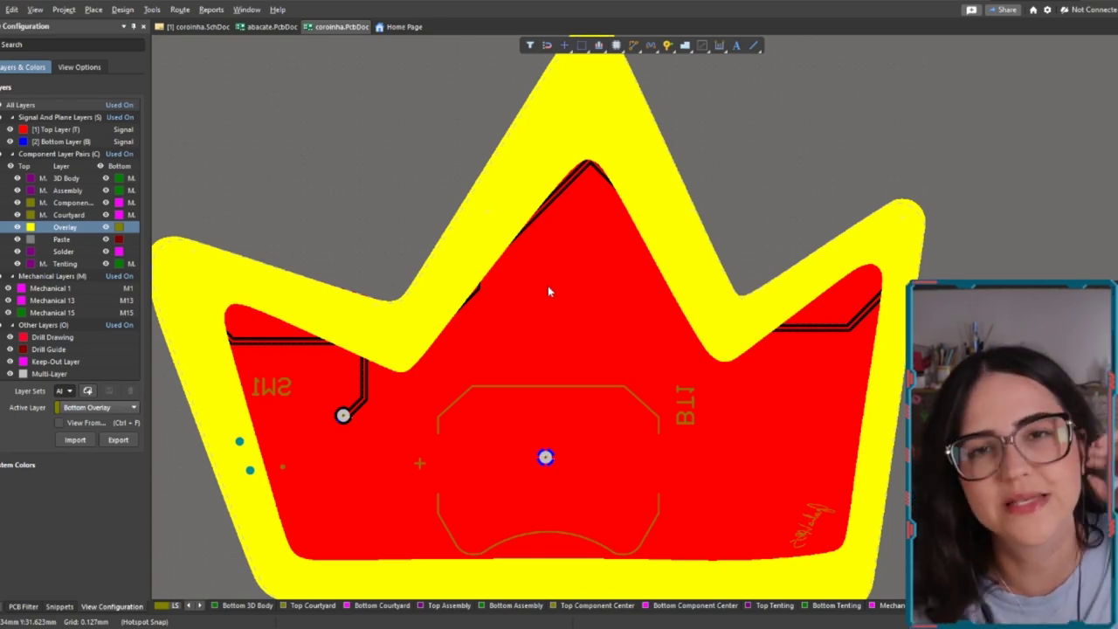
Return the crown board to 3D layout mode, open its 3D view options, and flip the board to check both sides.
{"action": "key", "text": "3"}
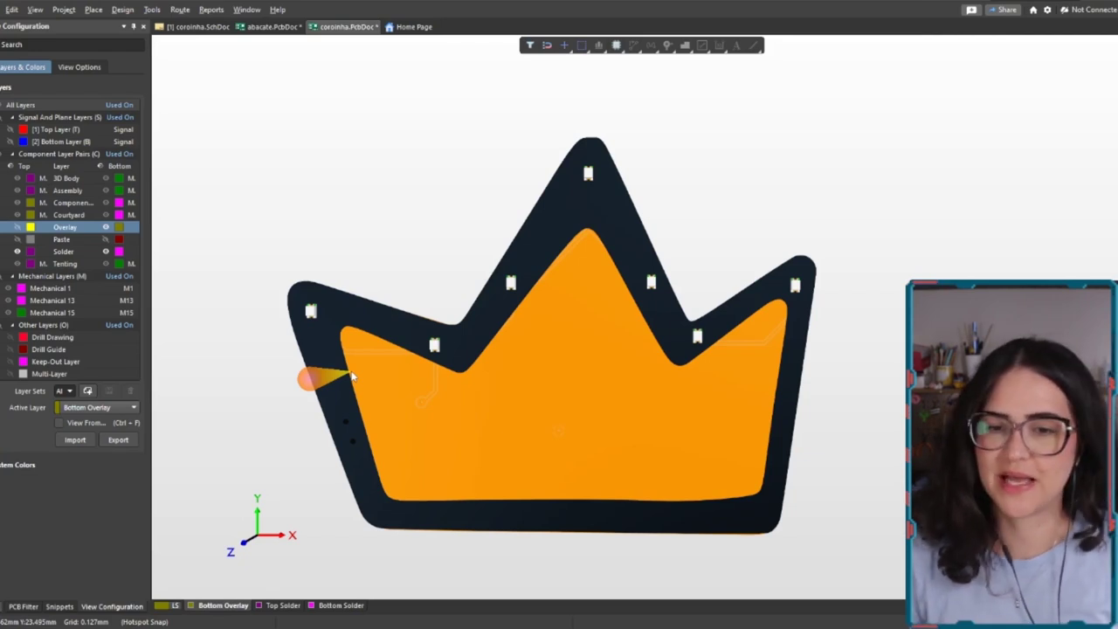
{"action": "left_click", "coordinate": [85, 68]}
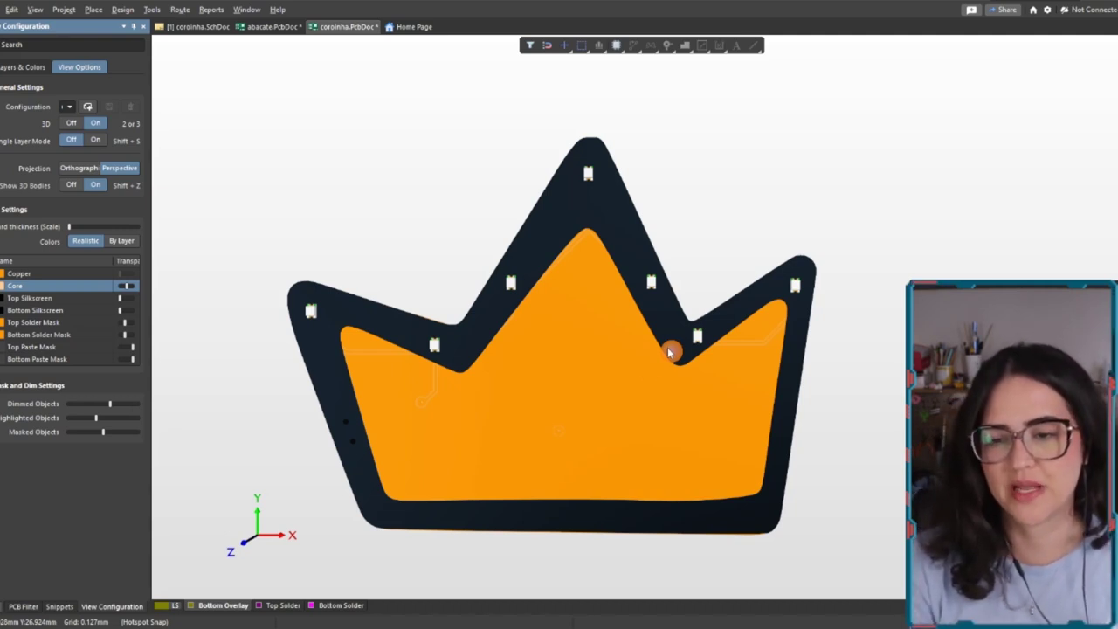
{"action": "right_click_drag", "start_coordinate": [670, 352], "coordinate": [594, 369]}
{"action": "right_click", "coordinate": [580, 363]}
{"action": "key", "text": "ctrl+f"}
{"action": "key", "text": "ctrl+f"}
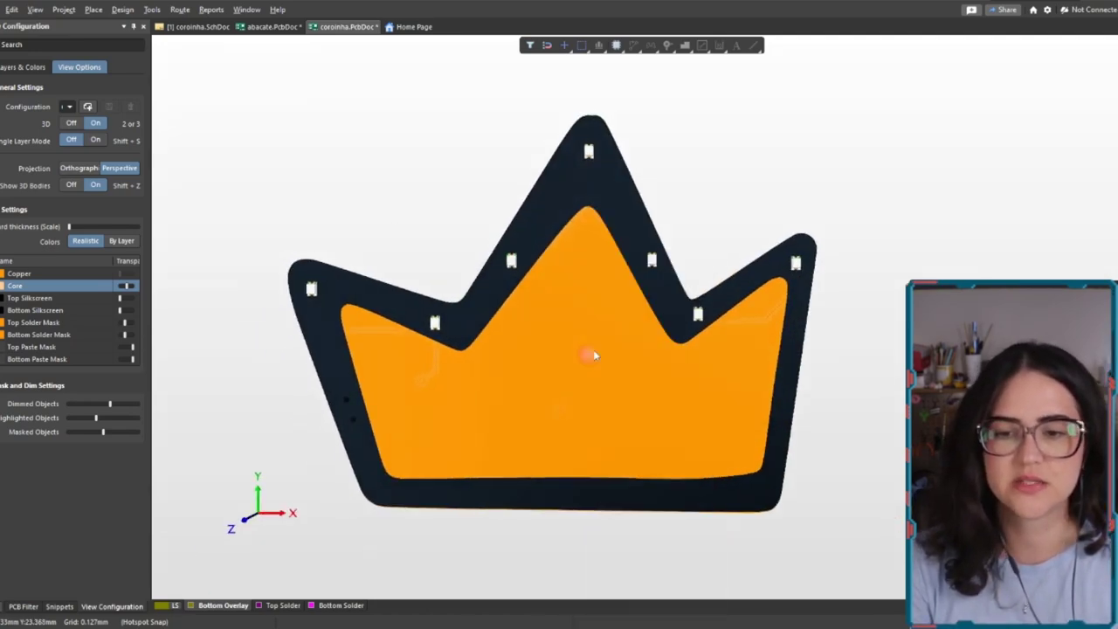
{"action": "key", "text": "ctrl+f"}
{"action": "right_click", "coordinate": [593, 349]}
{"action": "key", "text": "ctrl+f"}
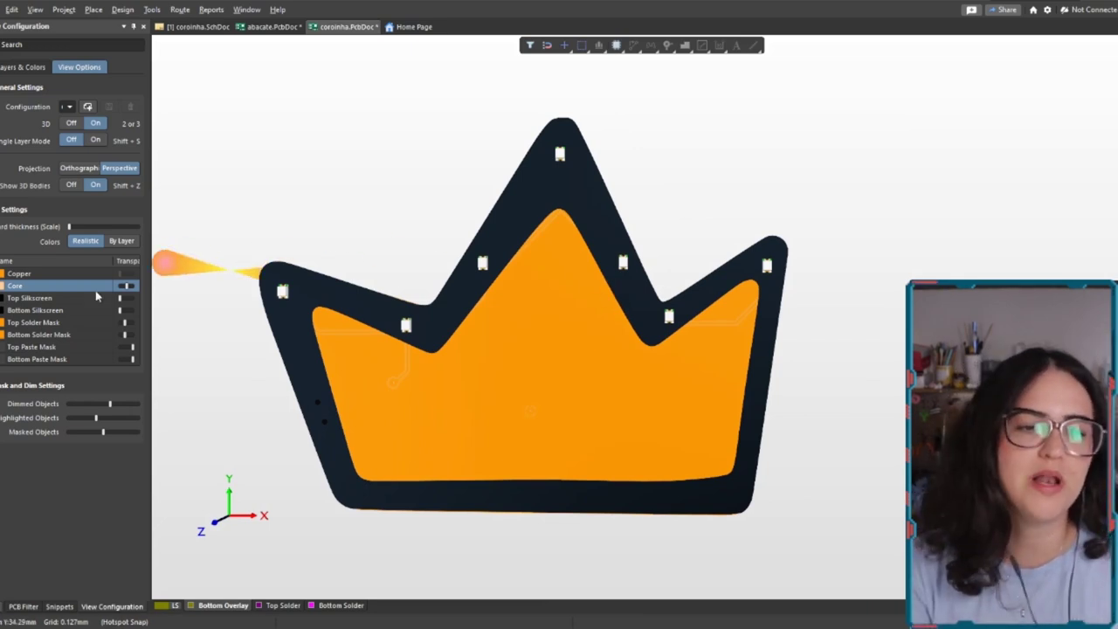
Set the 3D view's Copper color to red and the Core color to dark gray.
{"action": "left_click", "coordinate": [4, 279]}
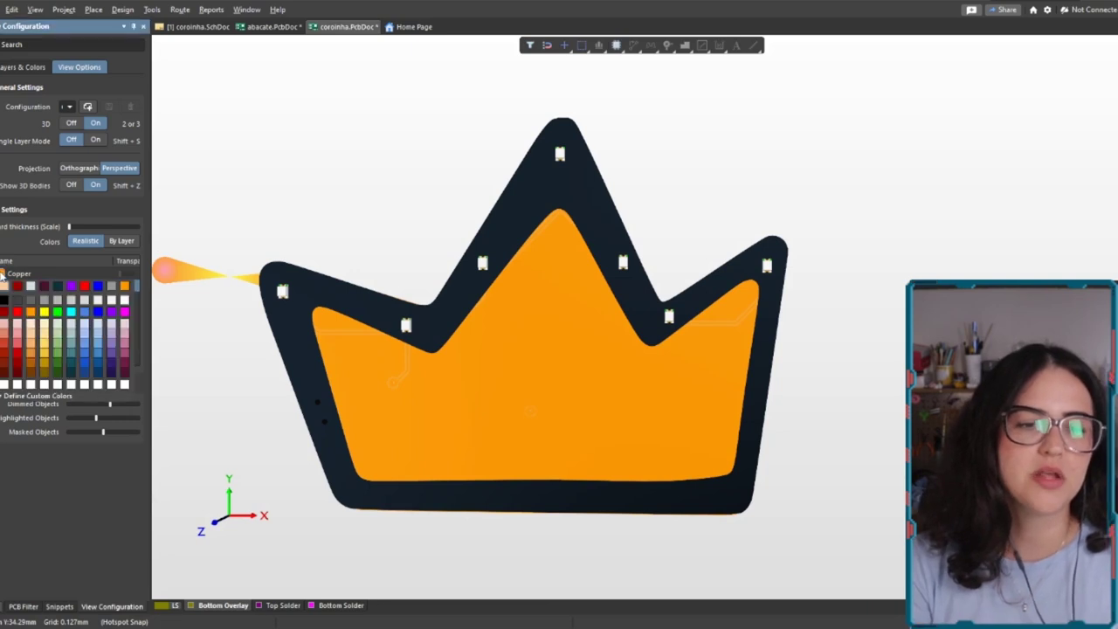
{"action": "left_click", "coordinate": [85, 286]}
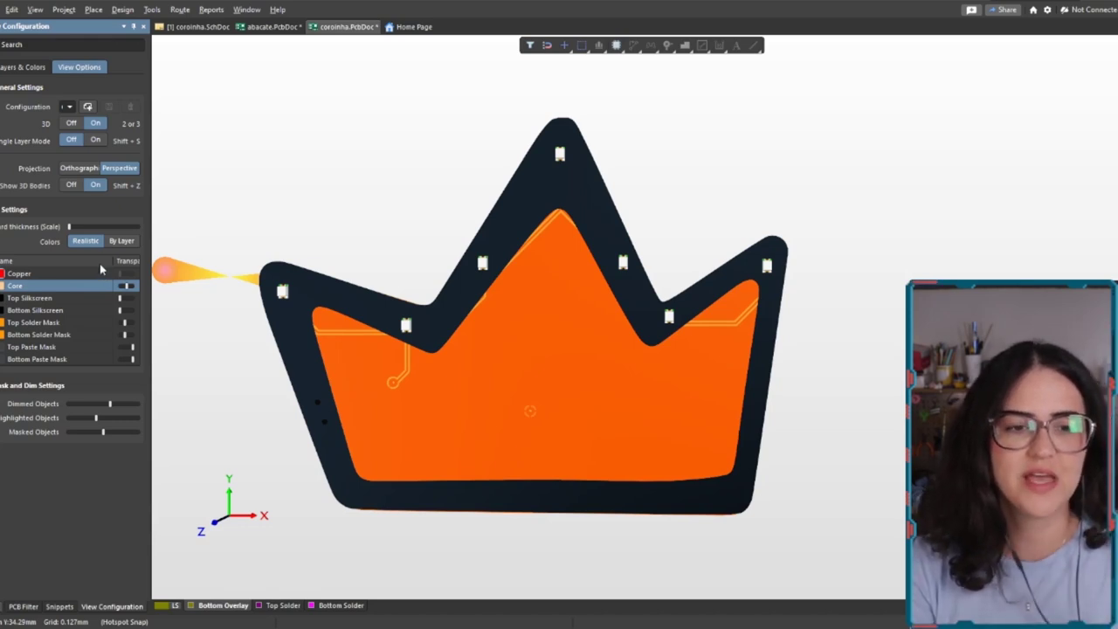
{"action": "left_click", "coordinate": [2, 287]}
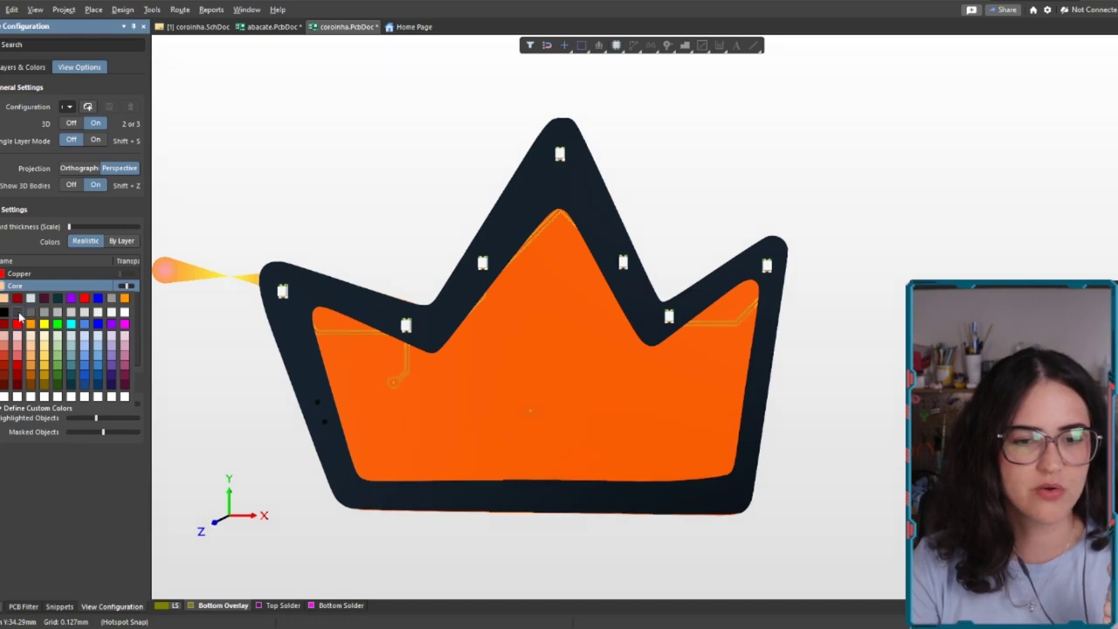
{"action": "left_click", "coordinate": [18, 317]}
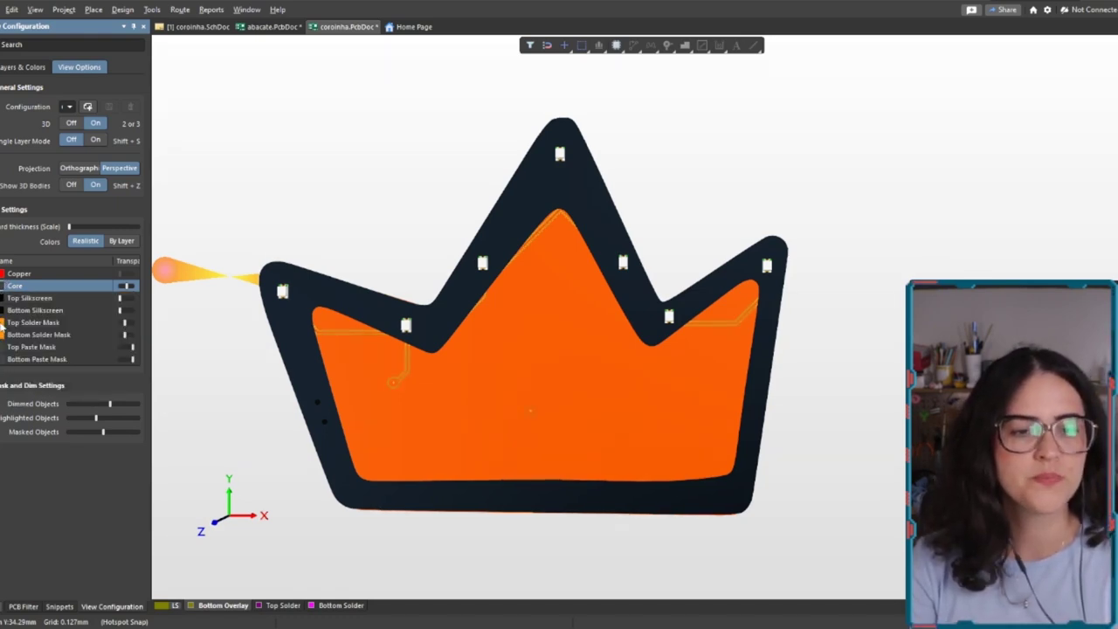
Set the 3D view's Top Solder Mask color to magenta and the Bottom Solder Mask color to blue.
{"action": "left_click", "coordinate": [3, 322]}
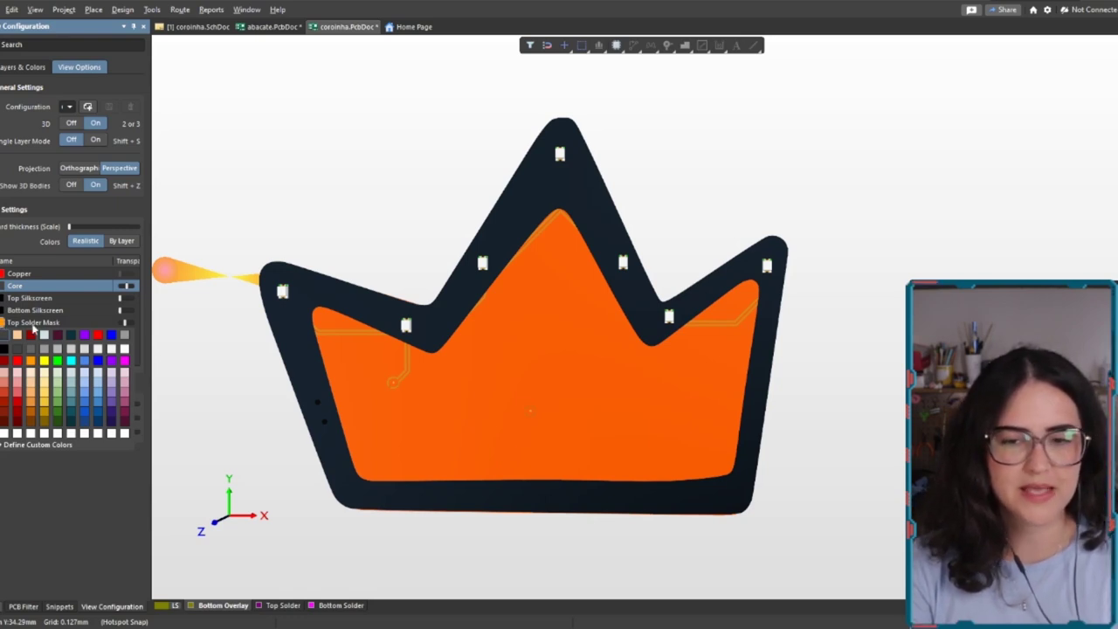
{"action": "left_click", "coordinate": [124, 361]}
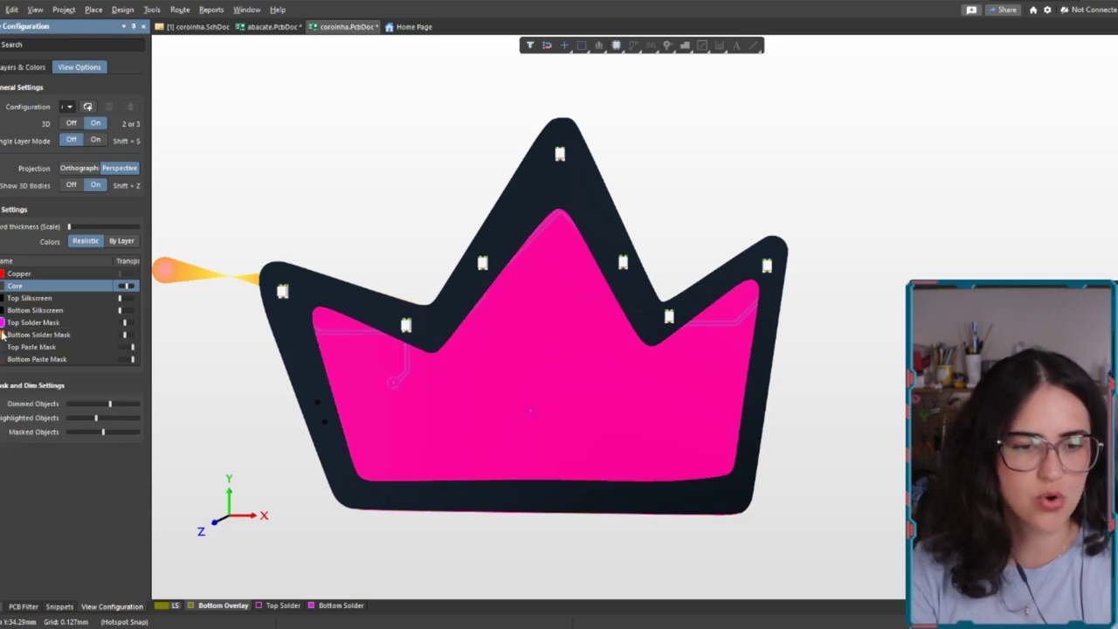
{"action": "left_click", "coordinate": [3, 336]}
{"action": "left_click", "coordinate": [124, 347]}
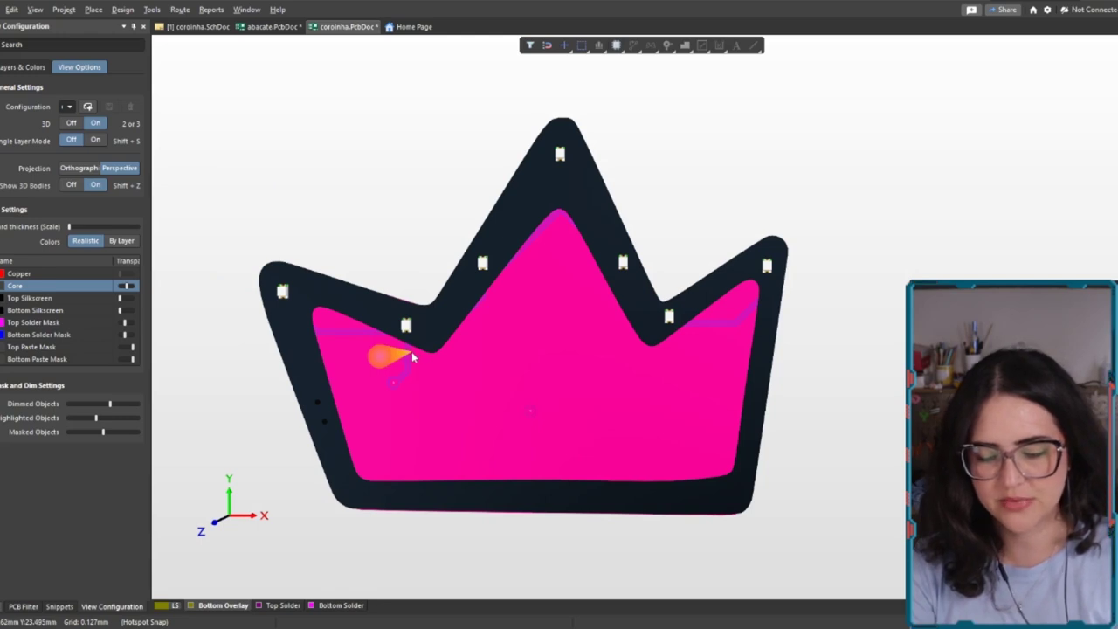
Flip the crown board to check the solder mask colors on both sides, ending on the front.
{"action": "key", "text": "ctrl+f"}
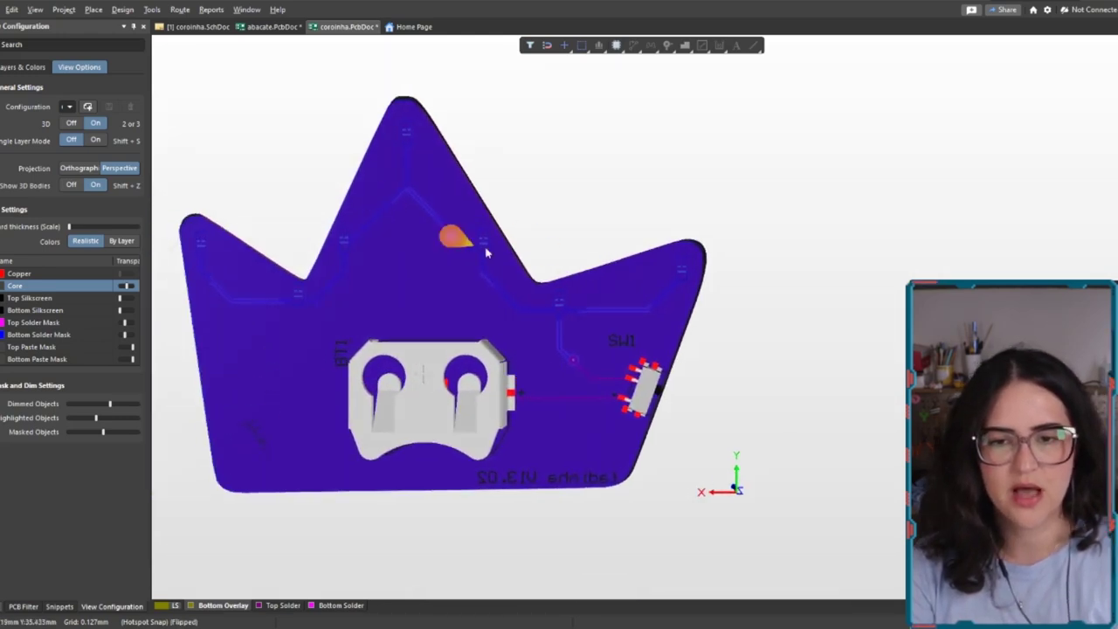
{"action": "key", "text": "ctrl+f"}
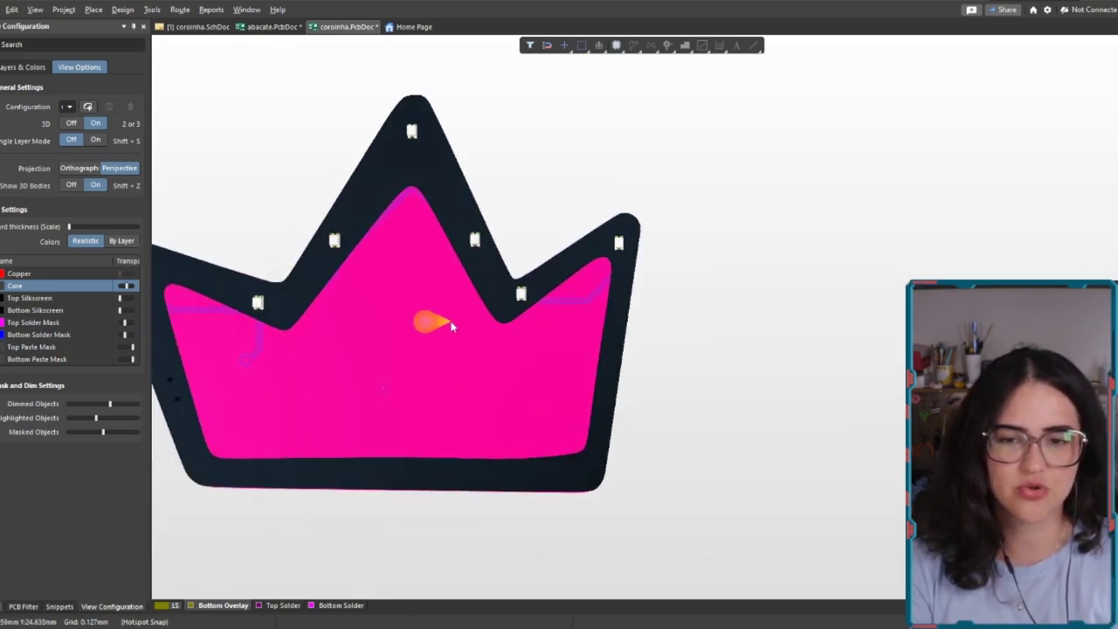
{"action": "right_click_drag", "start_coordinate": [451, 326], "coordinate": [503, 332]}
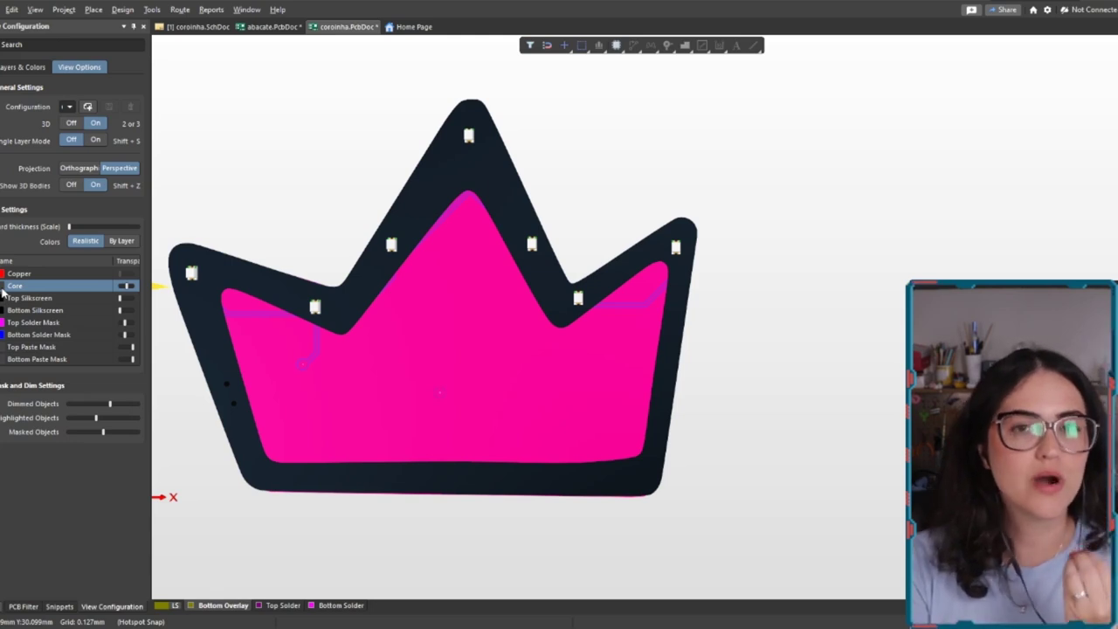
Switch the crown board to 2D layout mode and show the Top Layer, Bottom Layer and Top Overlay.
{"action": "key", "text": "0"}
{"action": "key", "text": "2"}
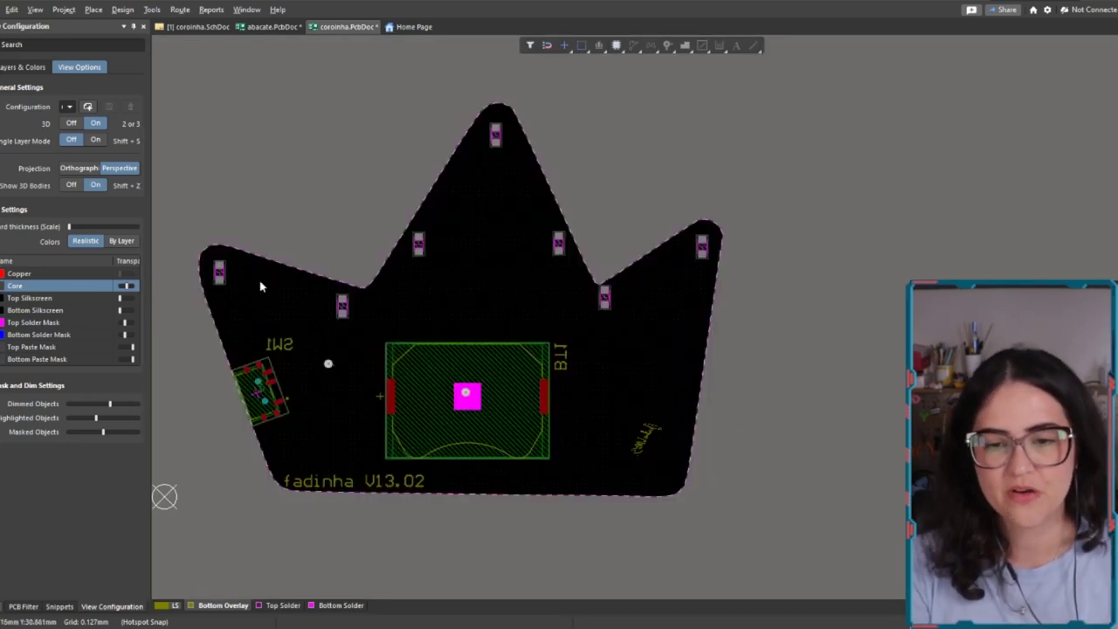
{"action": "right_click_drag", "start_coordinate": [487, 257], "coordinate": [522, 249]}
{"action": "left_click", "coordinate": [21, 67]}
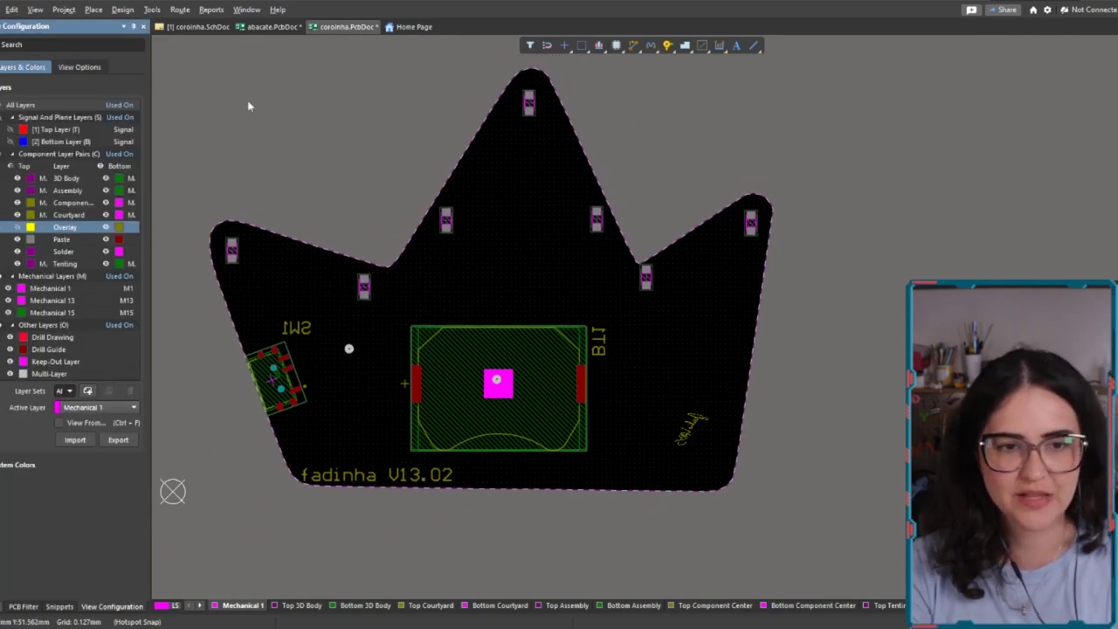
{"action": "left_click", "coordinate": [11, 130]}
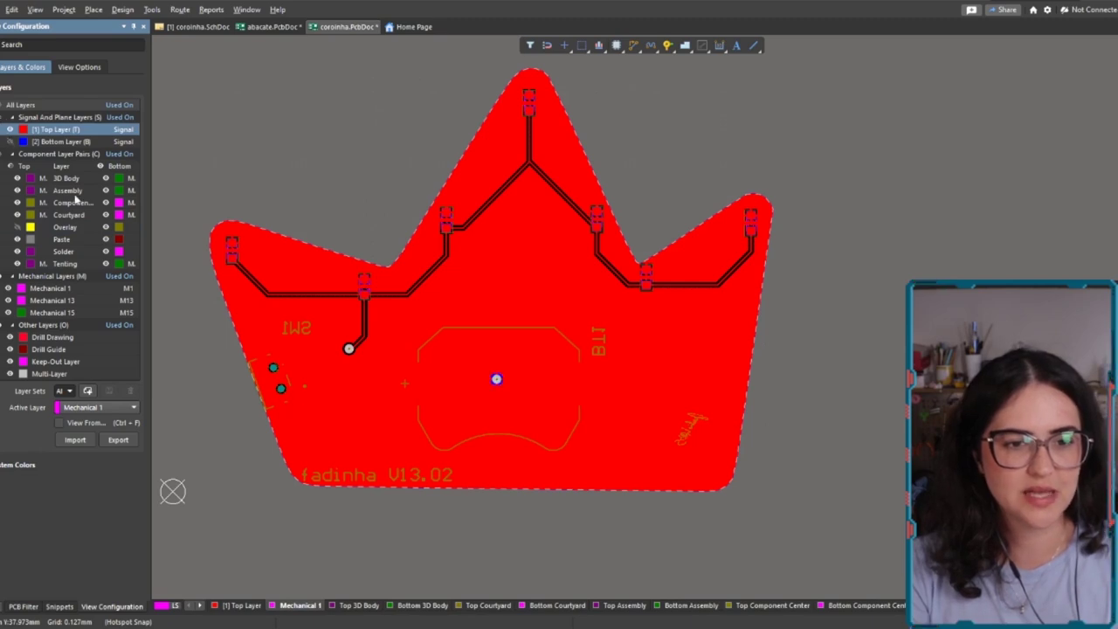
{"action": "left_click", "coordinate": [17, 227]}
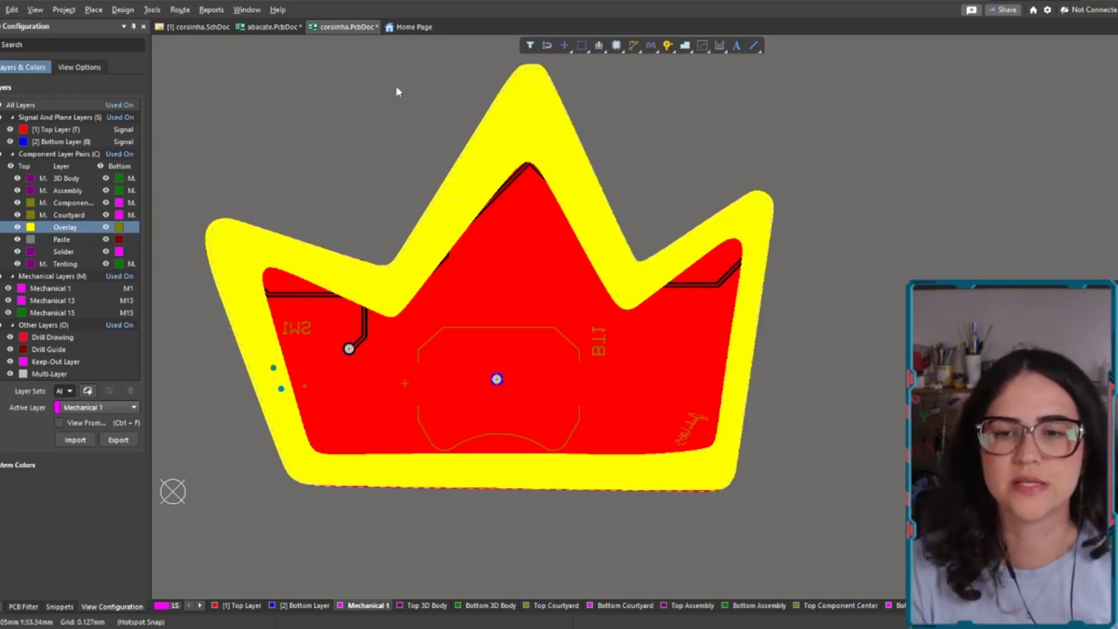
Move the crown-shaped border region from the Top Overlay layer to the Top Solder layer.
{"action": "scroll", "coordinate": [773, 199], "scroll_direction": "up", "scroll_amount": 4, "text": "ctrl"}
{"action": "left_click", "coordinate": [752, 210]}
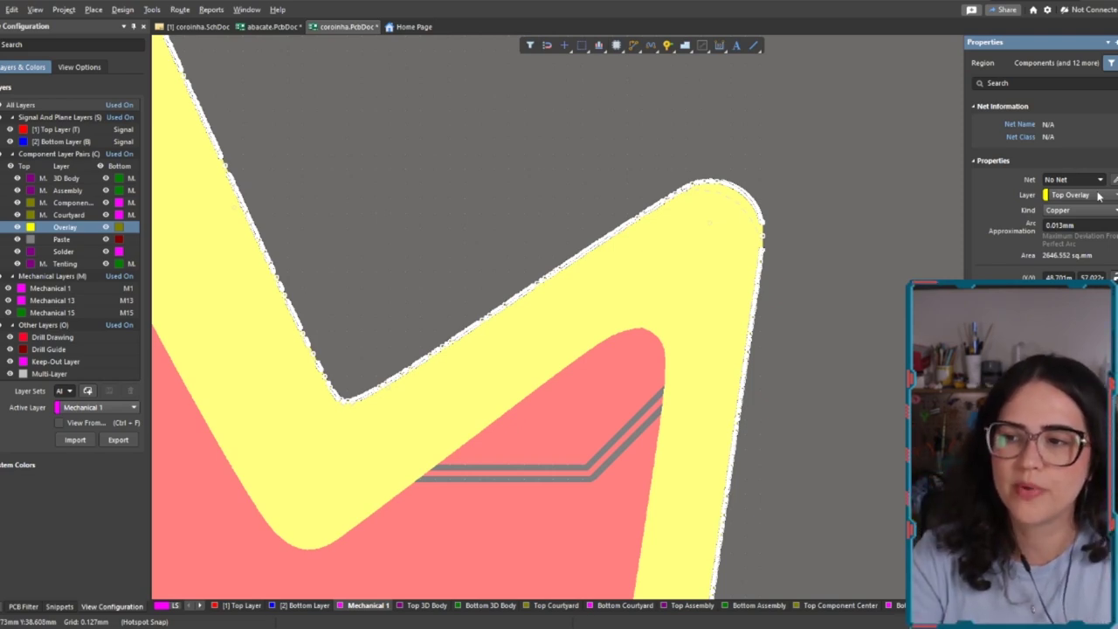
{"action": "left_click", "coordinate": [1098, 195]}
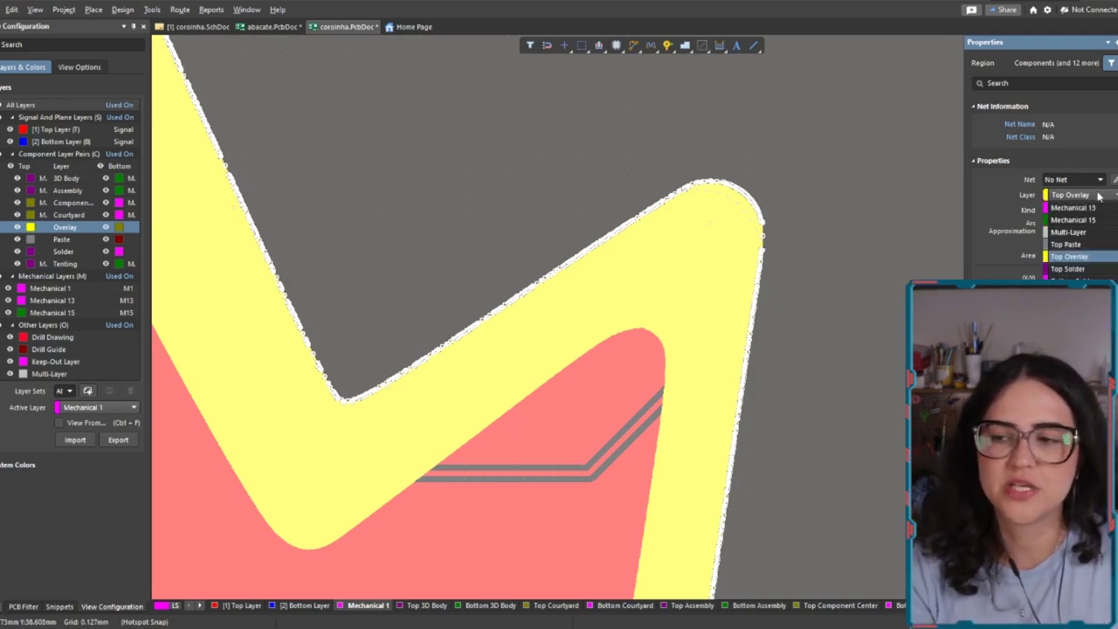
{"action": "left_click", "coordinate": [1067, 268]}
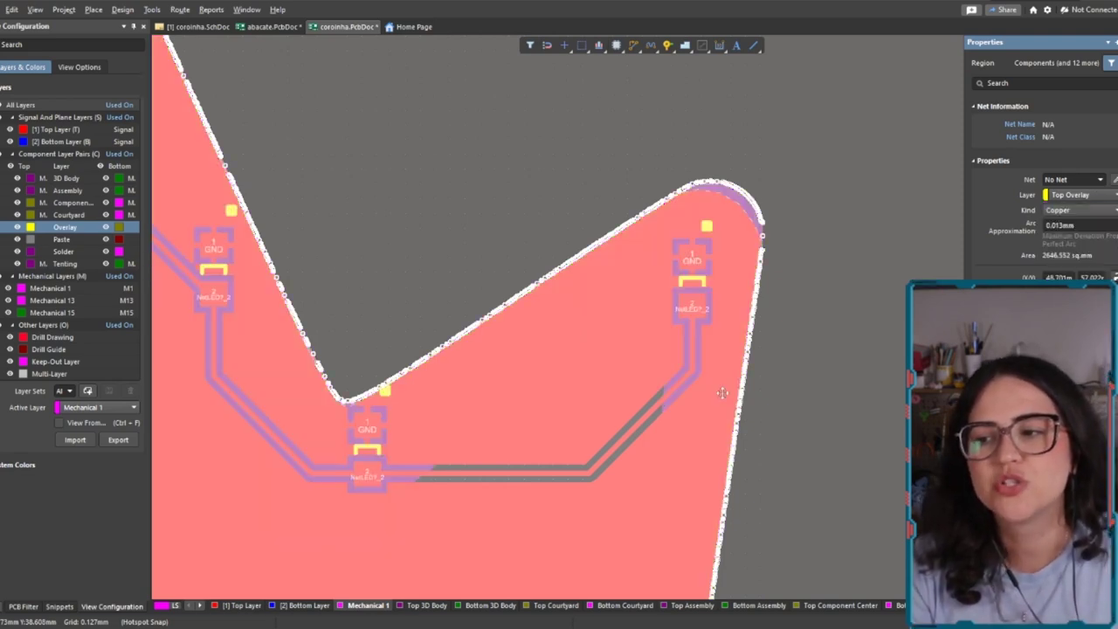
{"action": "left_click", "coordinate": [777, 129]}
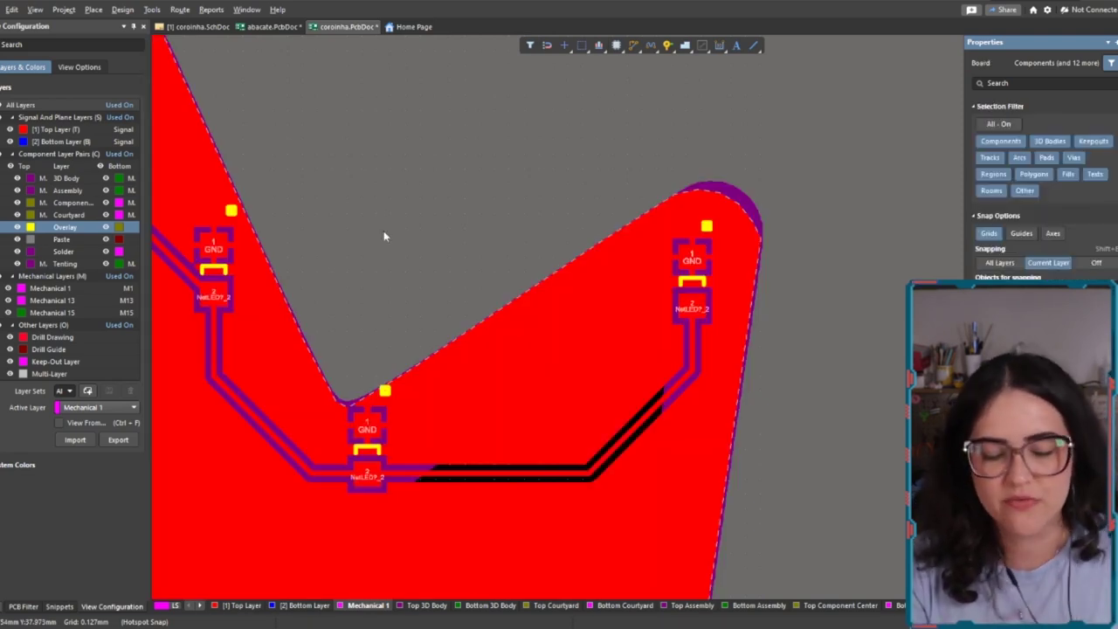
View the board in 3D with its 3D view options open and flip it to inspect the border on both sides.
{"action": "key", "text": "3"}
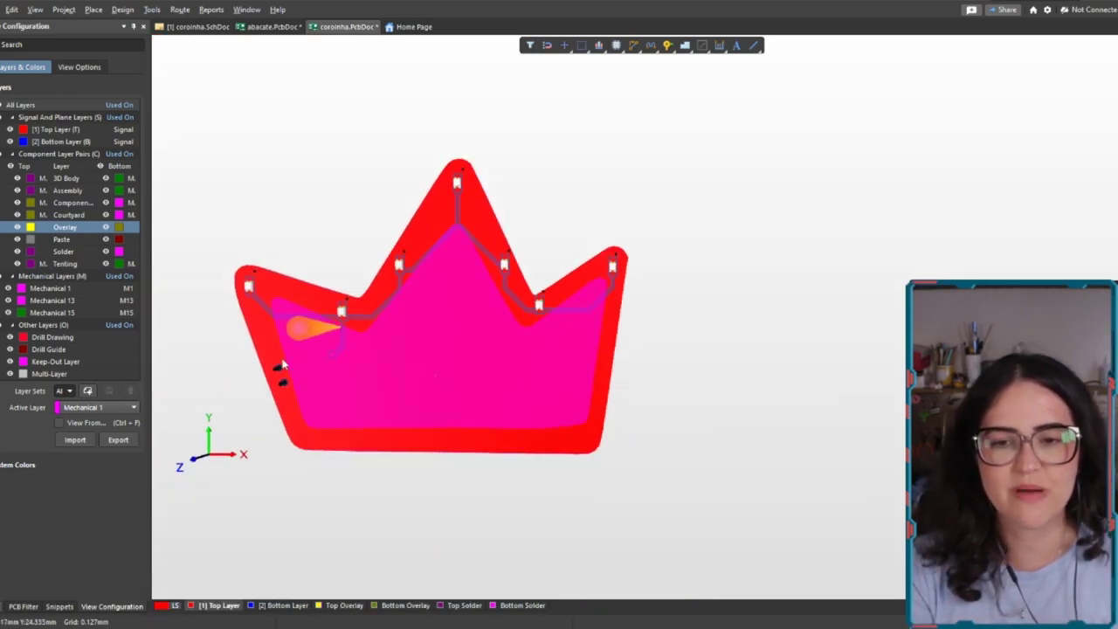
{"action": "scroll", "coordinate": [490, 332], "scroll_direction": "up", "scroll_amount": 2, "text": "ctrl"}
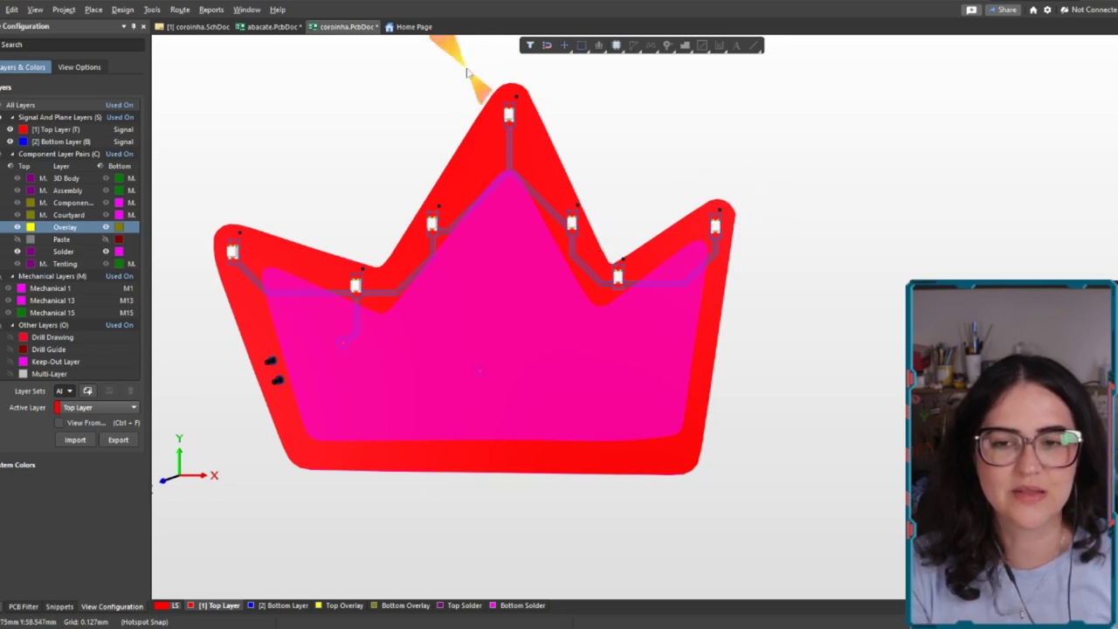
{"action": "left_click", "coordinate": [71, 68]}
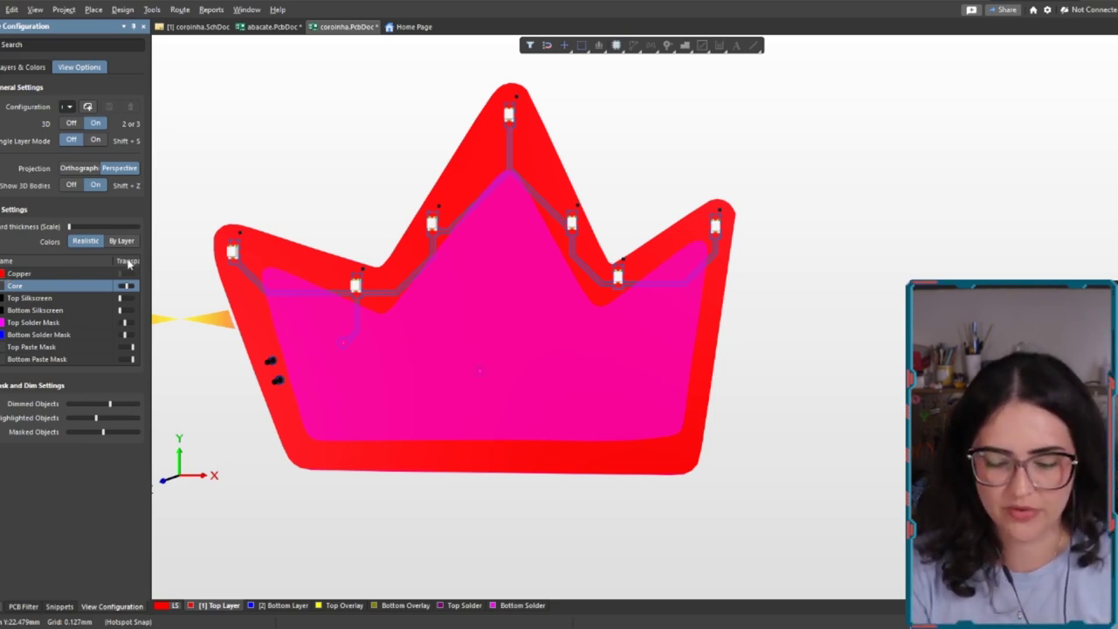
{"action": "key", "text": "v"}
{"action": "key", "text": "b"}
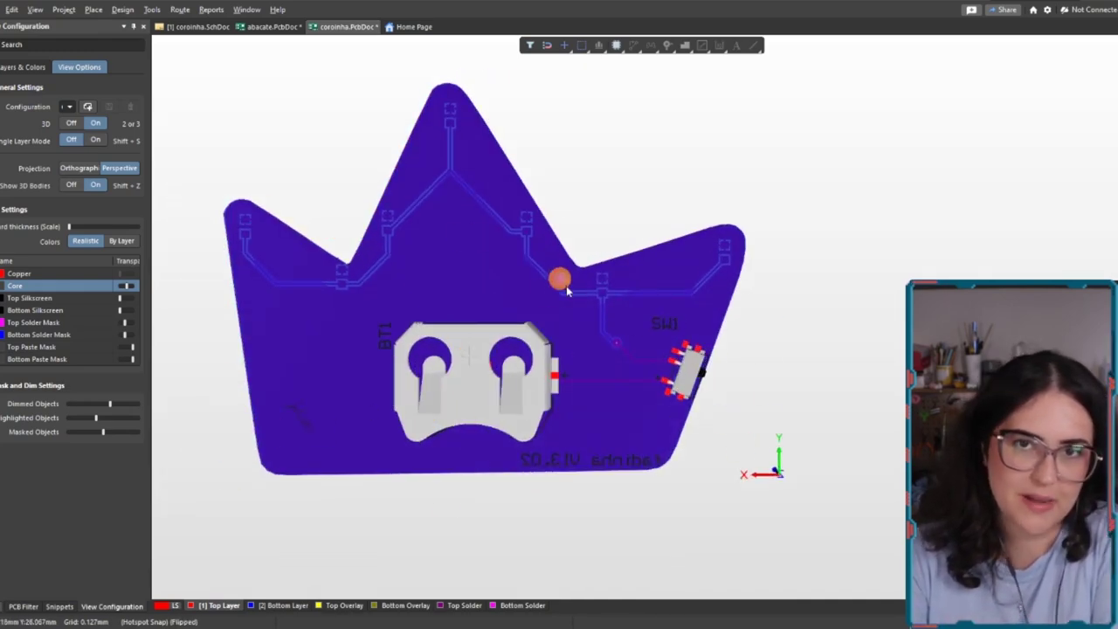
{"action": "key", "text": "v"}
{"action": "key", "text": "b"}
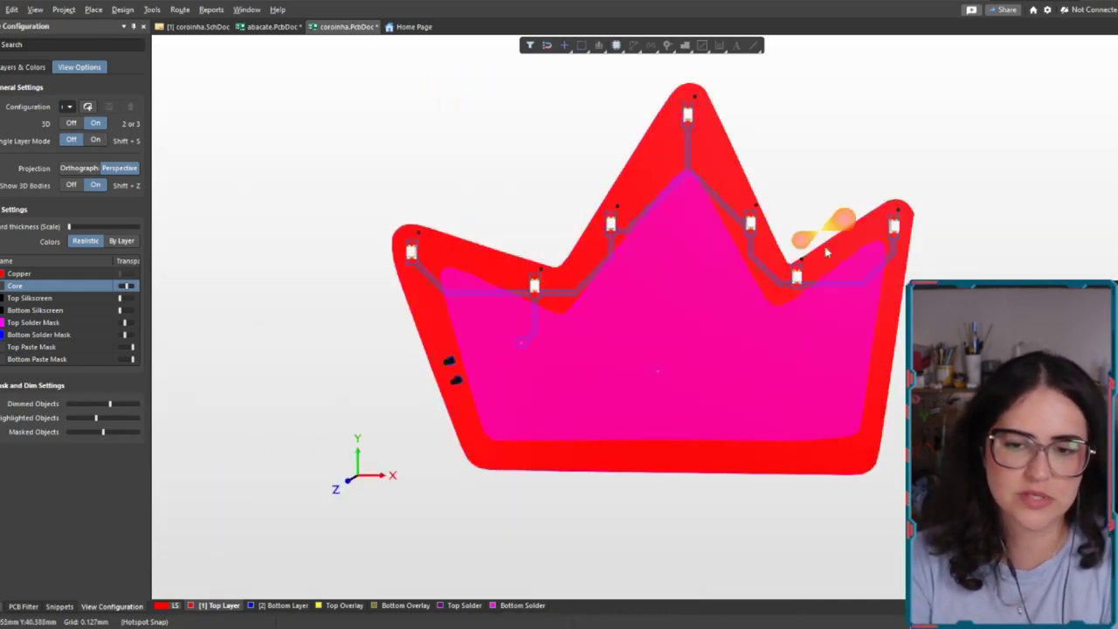
{"action": "right_click_drag", "start_coordinate": [579, 364], "coordinate": [542, 364]}
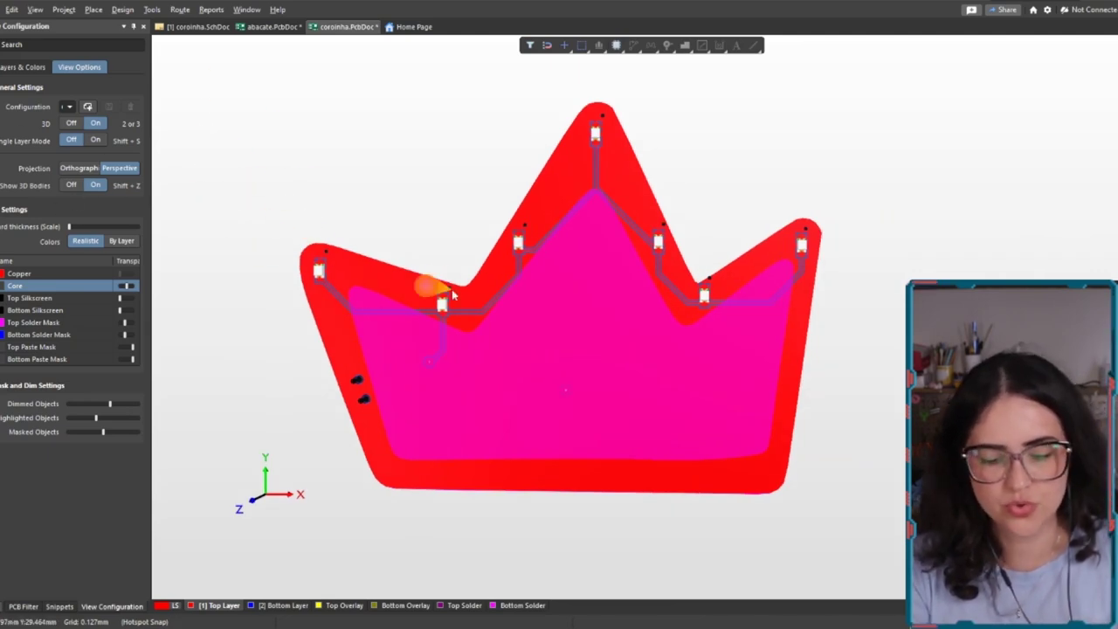
Return to 2D layout mode and hide the Top Layer to expose the solder mask border region.
{"action": "key", "text": "2"}
{"action": "scroll", "coordinate": [571, 257], "scroll_direction": "up", "scroll_amount": 3, "text": "ctrl"}
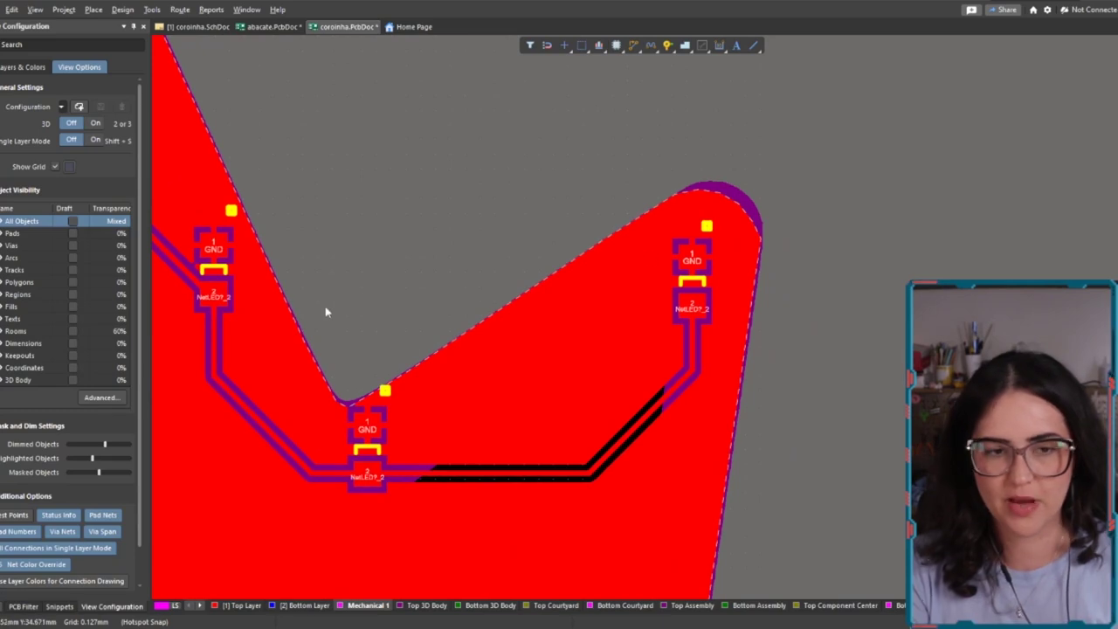
{"action": "scroll", "coordinate": [136, 349], "scroll_direction": "down", "scroll_amount": 2}
{"action": "left_click", "coordinate": [26, 68]}
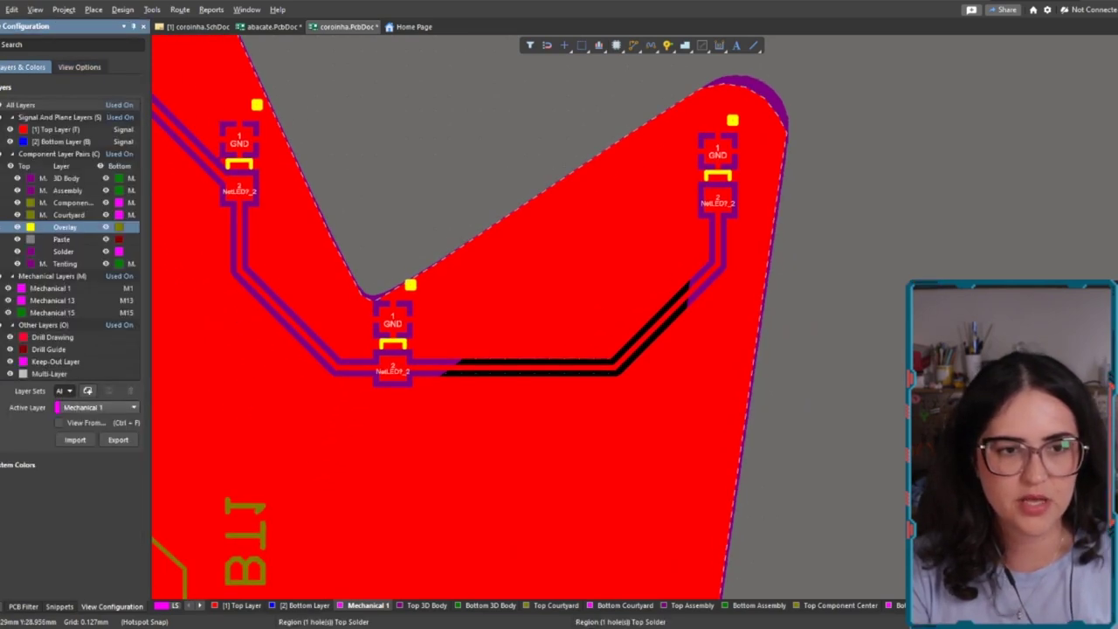
{"action": "left_click", "coordinate": [10, 129]}
{"action": "left_click", "coordinate": [54, 129]}
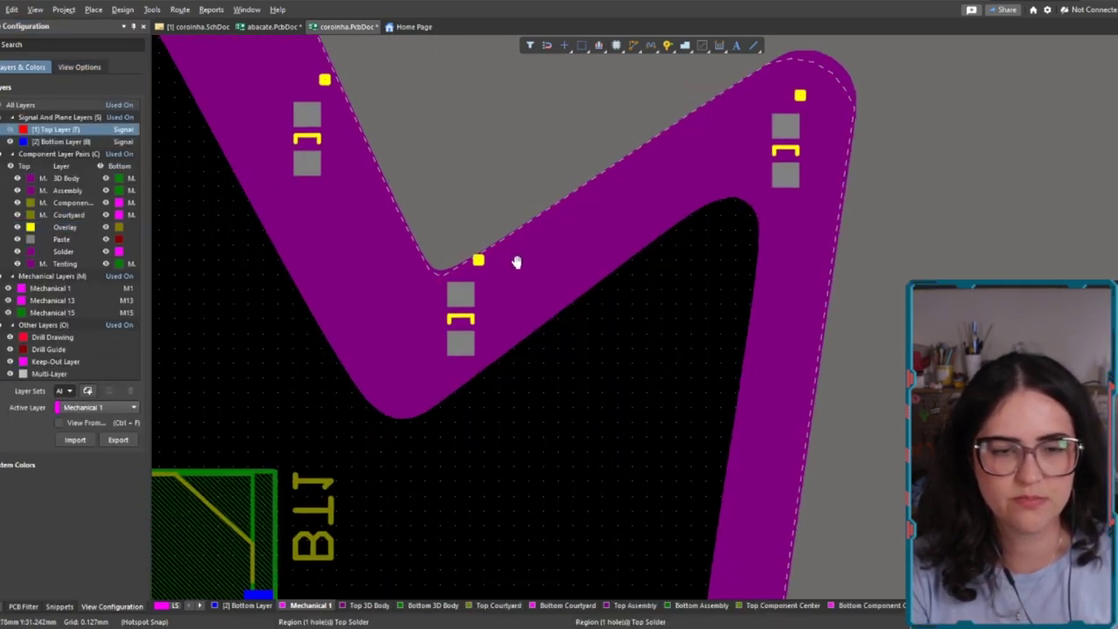
Duplicate the Top Solder border region in place and assign the copy to the Bottom Solder layer.
{"action": "scroll", "coordinate": [542, 255], "scroll_direction": "down", "scroll_amount": 1, "text": "ctrl"}
{"action": "left_click", "coordinate": [610, 240]}
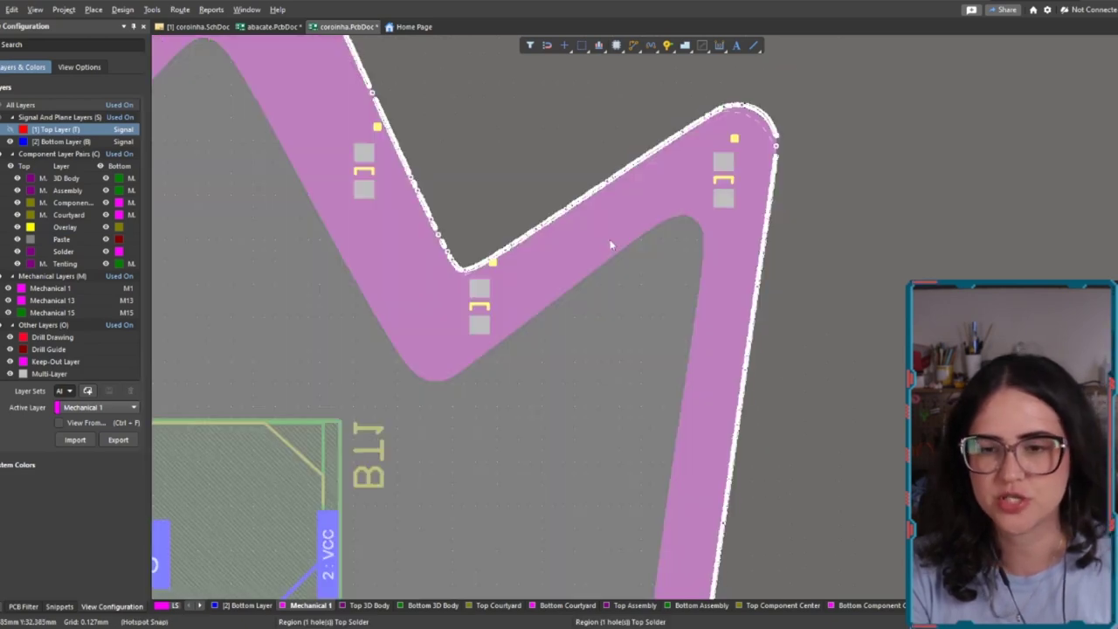
{"action": "key", "text": "ctrl+c"}
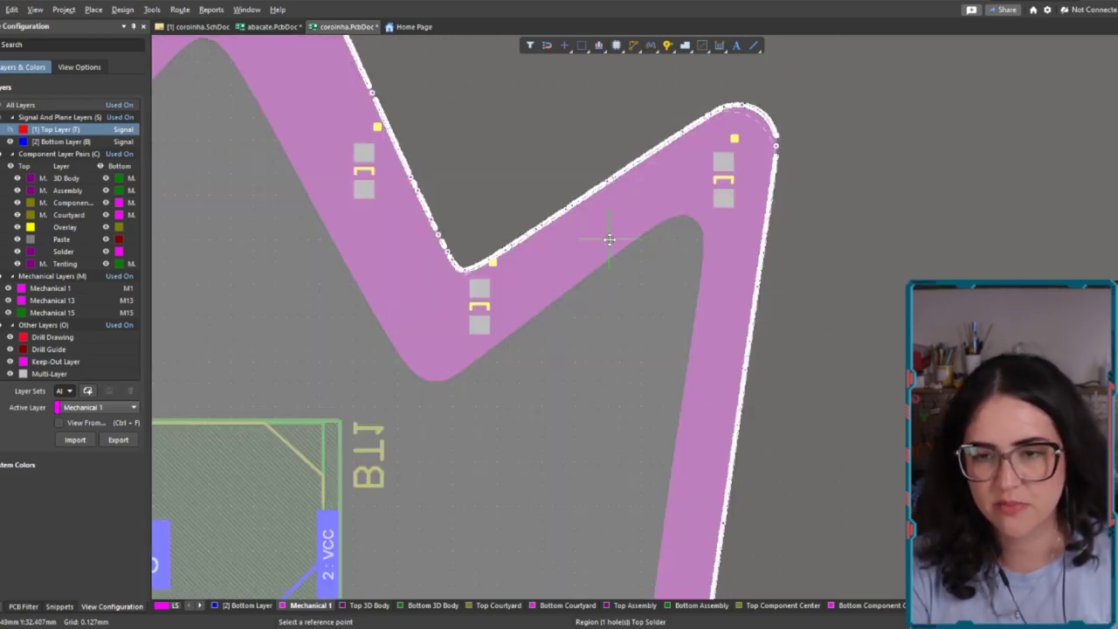
{"action": "left_click", "coordinate": [609, 239]}
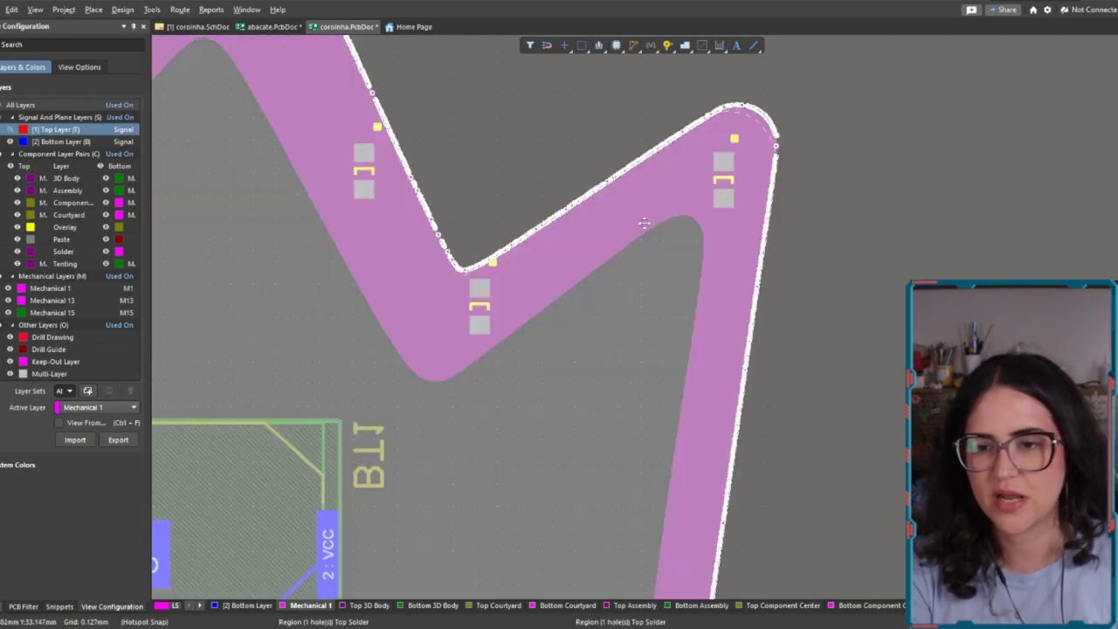
{"action": "key", "text": "F11"}
{"action": "left_click", "coordinate": [1105, 195]}
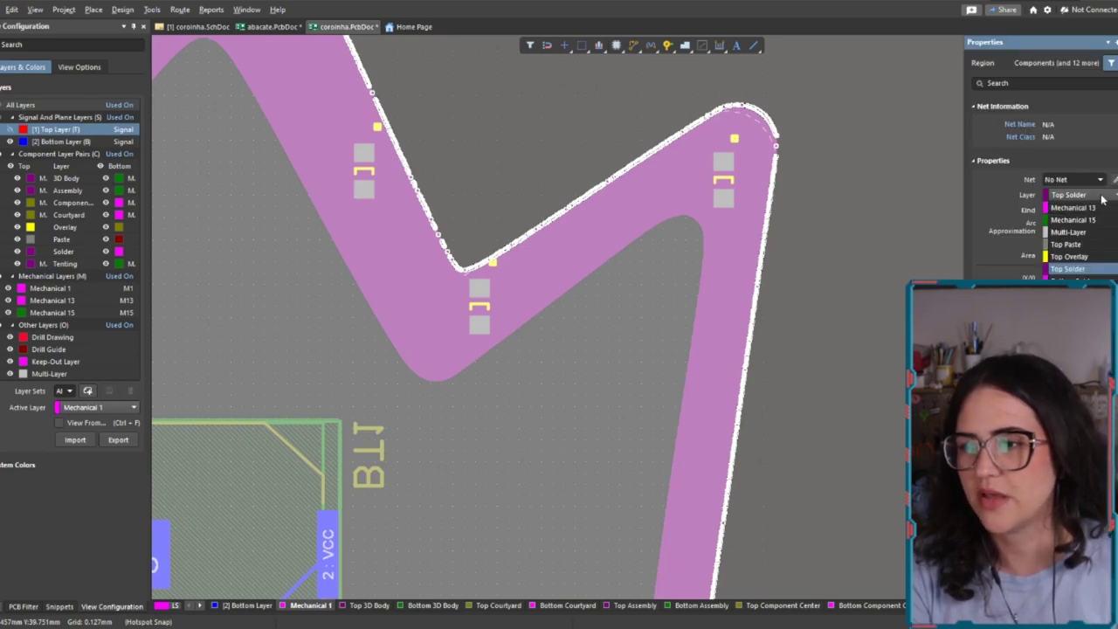
{"action": "left_click", "coordinate": [1070, 292]}
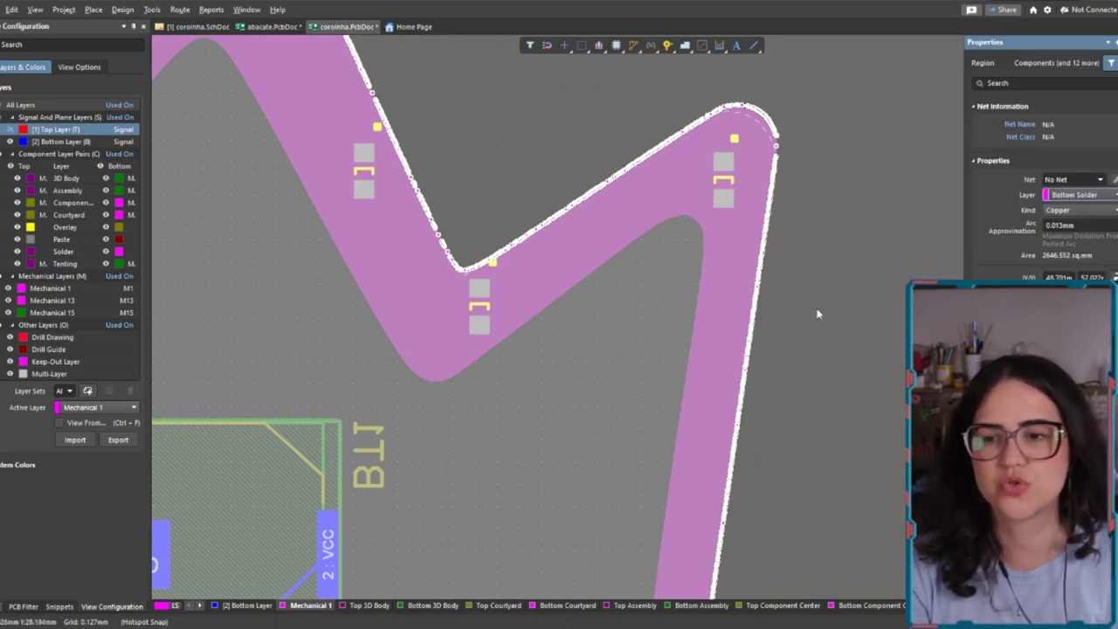
{"action": "scroll", "coordinate": [292, 257], "scroll_direction": "down", "scroll_amount": 6, "text": "ctrl"}
{"action": "key", "text": "F11"}
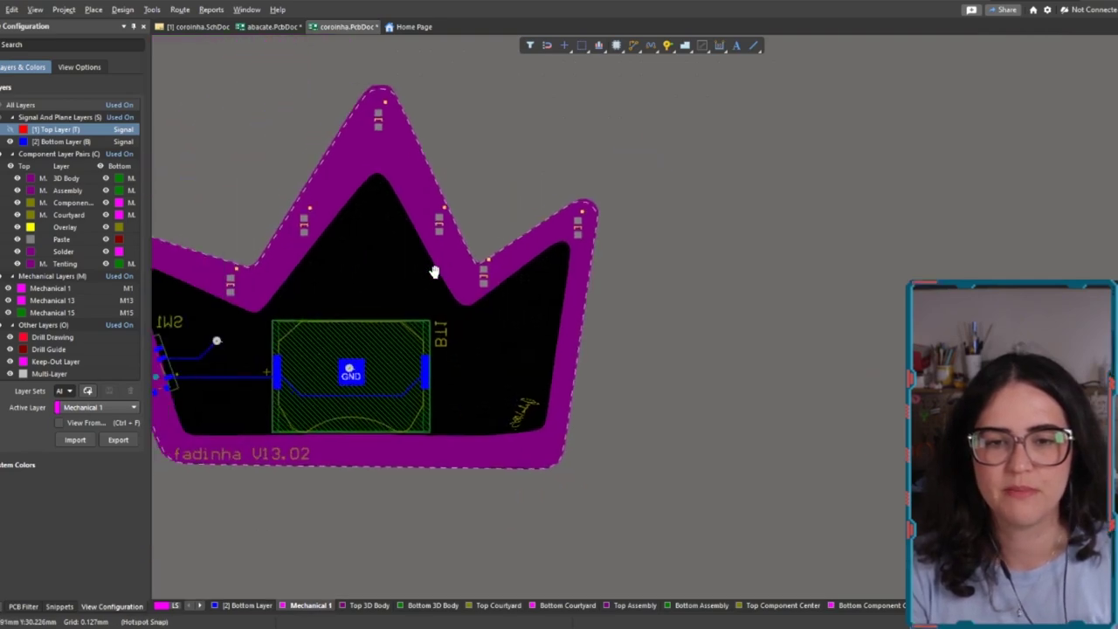
View the board in 3D and flip it repeatedly to check the solder mask border on both sides.
{"action": "key", "text": "3"}
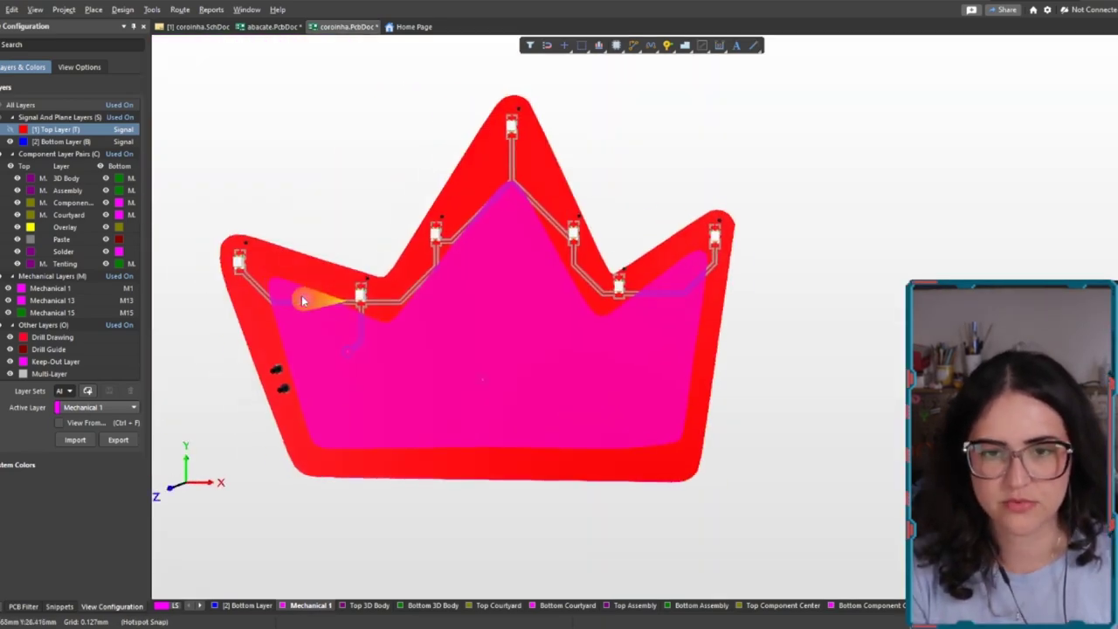
{"action": "key", "text": "2"}
{"action": "key", "text": "ctrl+f"}
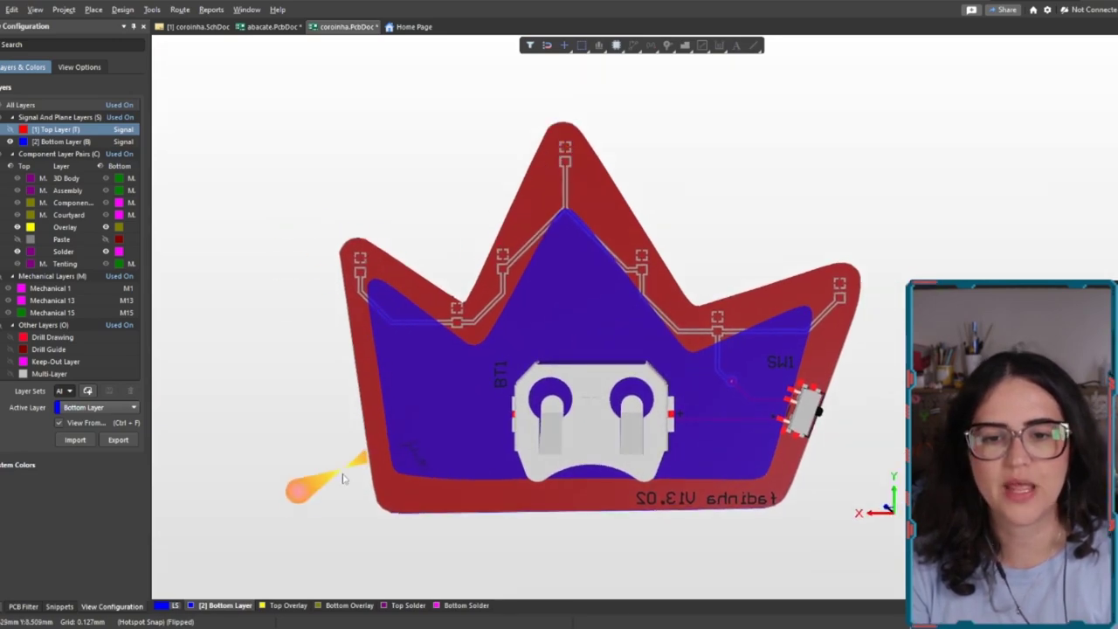
{"action": "key", "text": "ctrl+f"}
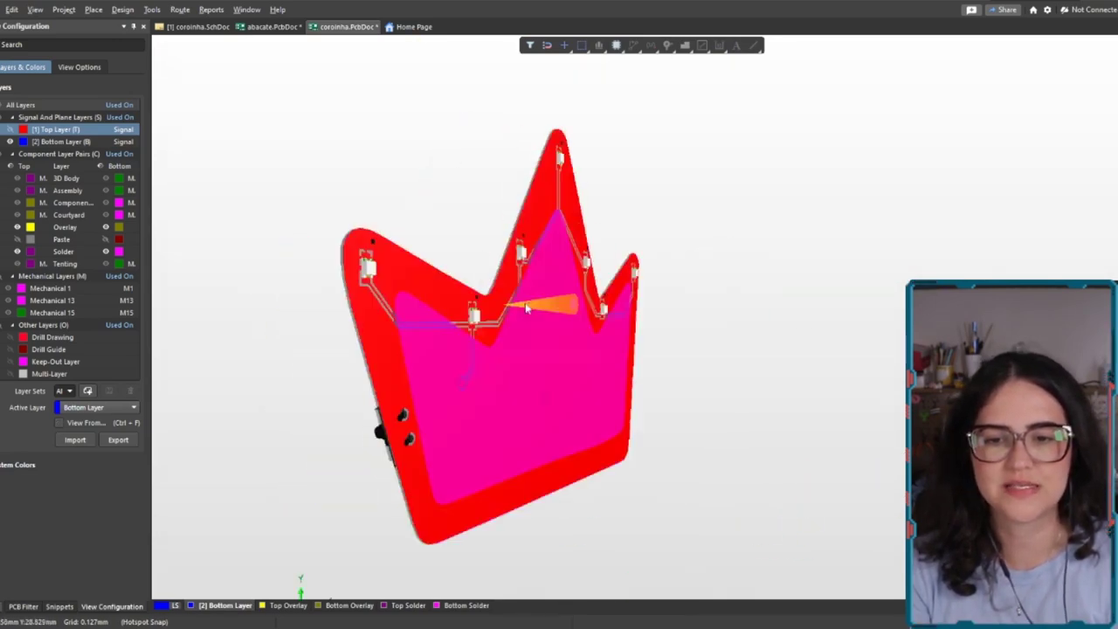
{"action": "key", "text": "ctrl+f"}
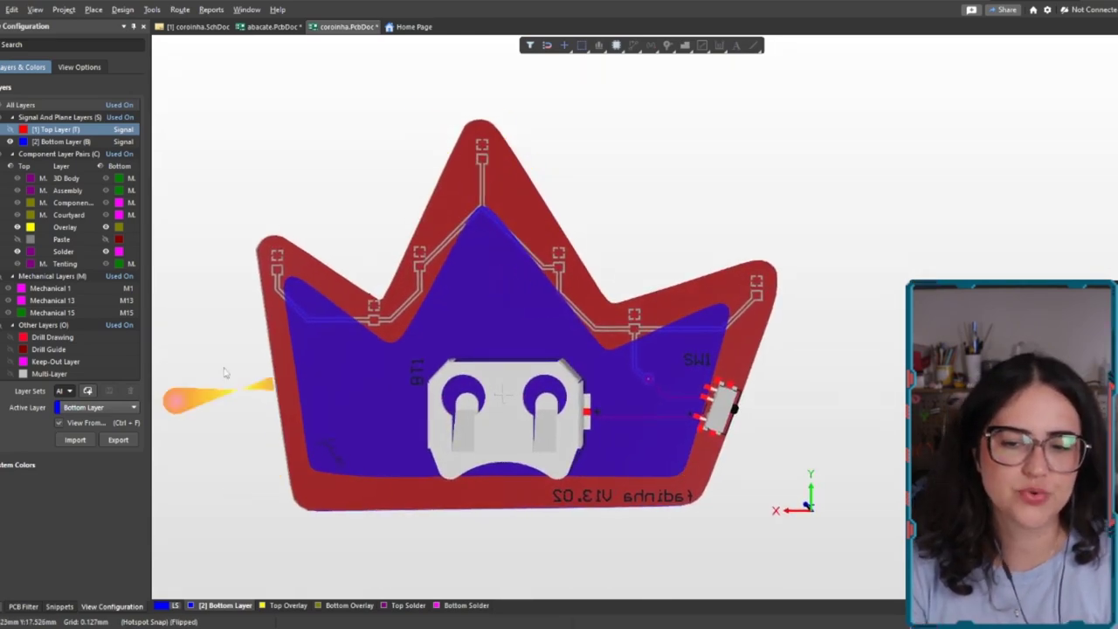
{"action": "left_click", "coordinate": [65, 66]}
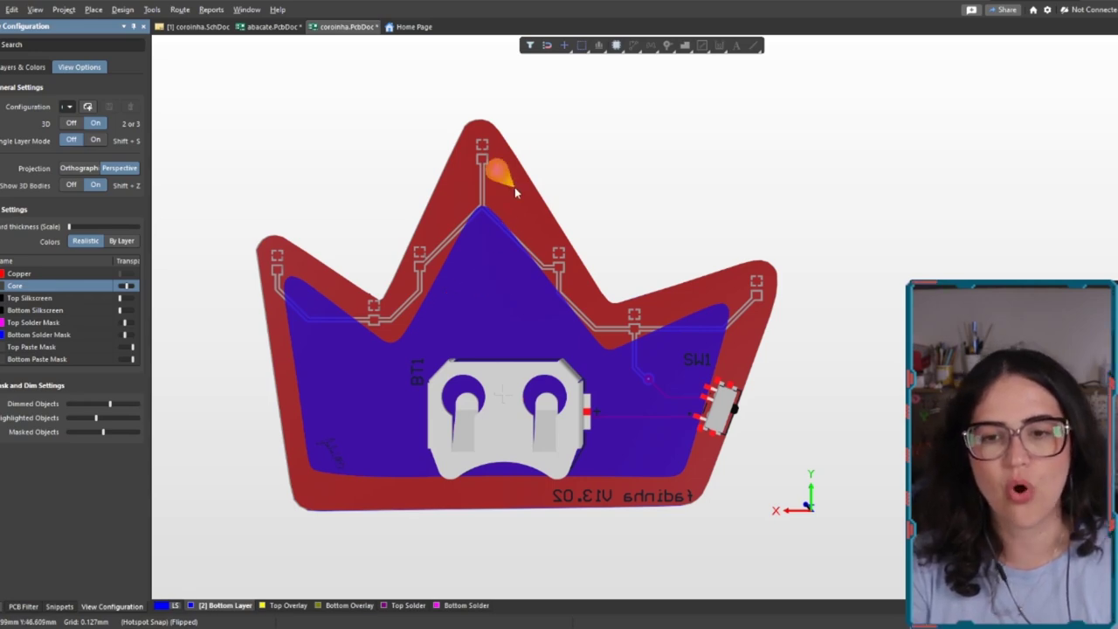
{"action": "key", "text": "v"}
{"action": "key", "text": "b"}
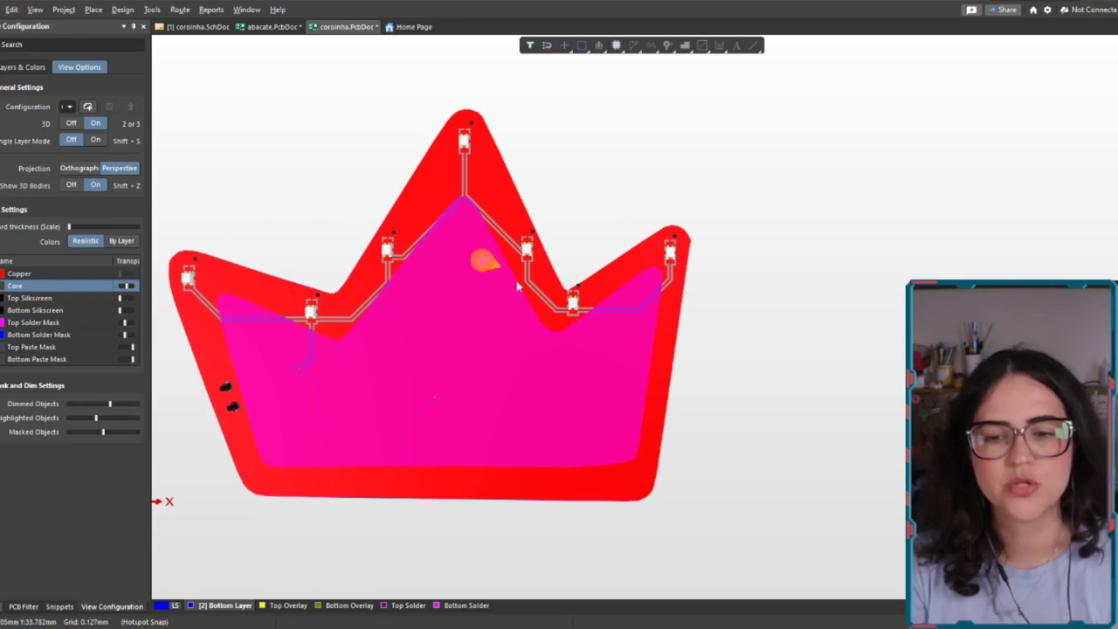
Return to 2D layout mode and hide the Top Solder layer.
{"action": "key", "text": "2"}
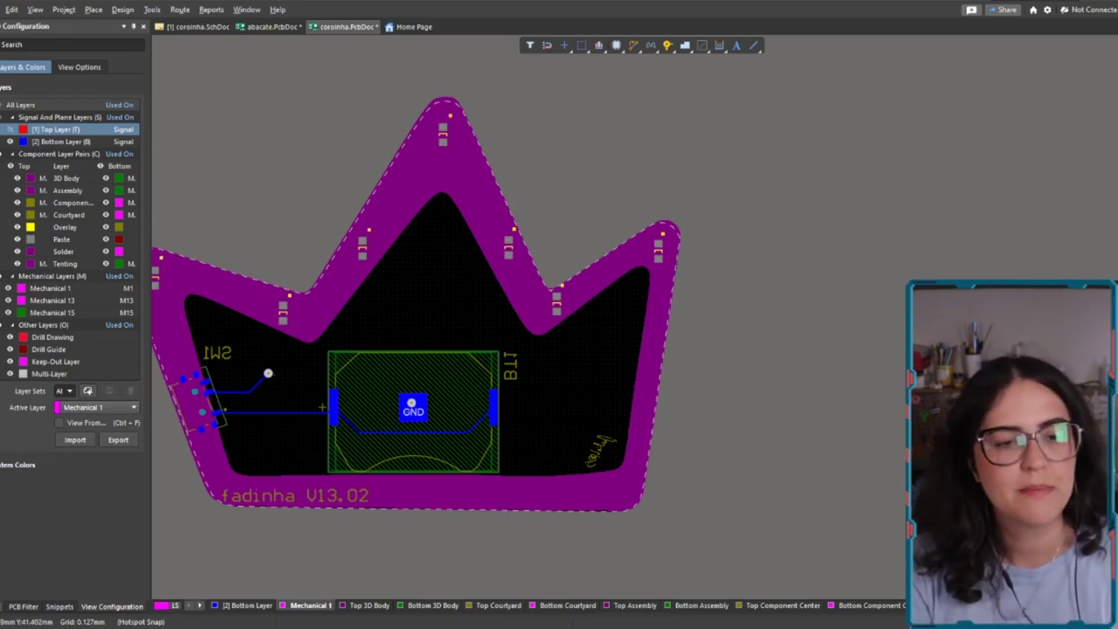
{"action": "left_click", "coordinate": [16, 252]}
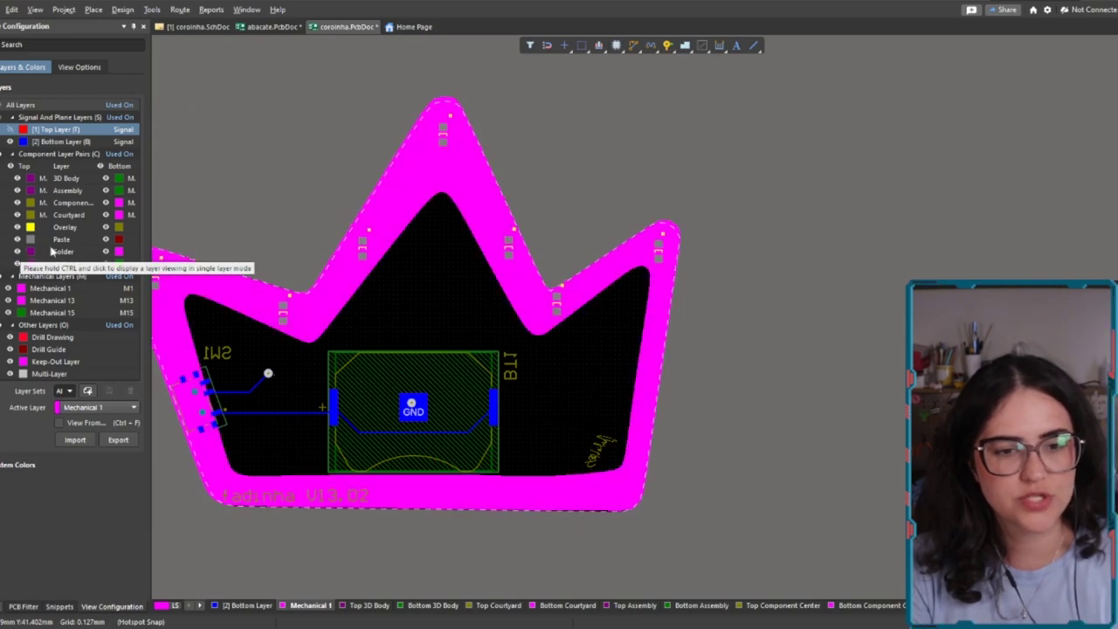
Duplicate the Bottom Solder border region of the crown in place.
{"action": "scroll", "coordinate": [695, 305], "scroll_direction": "up", "scroll_amount": 6, "text": "ctrl"}
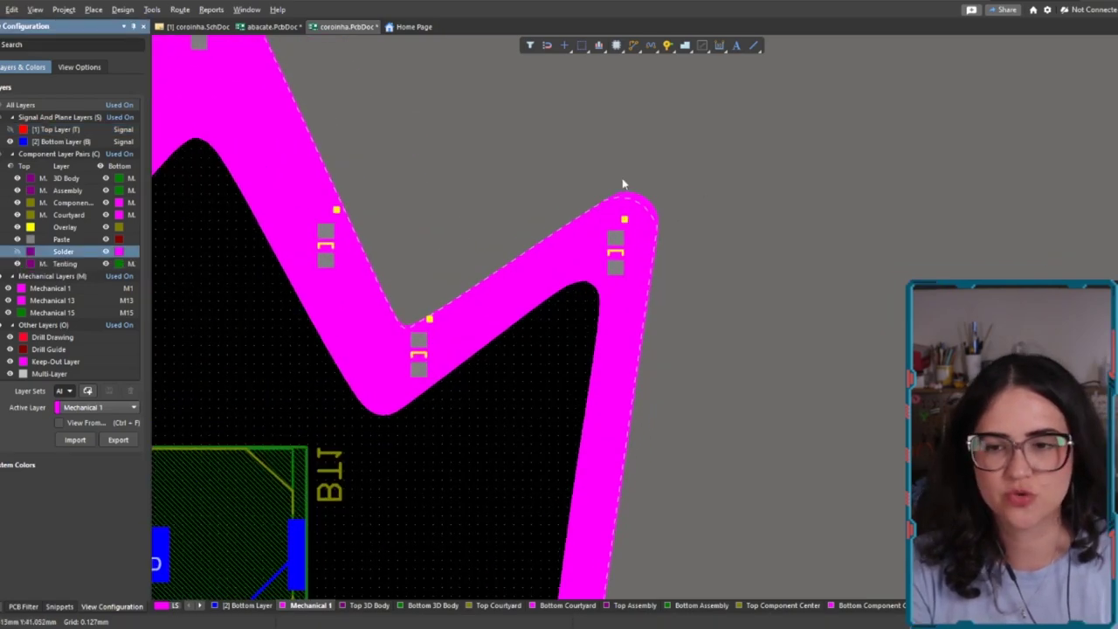
{"action": "right_click_drag", "start_coordinate": [749, 218], "coordinate": [655, 236]}
{"action": "left_click", "coordinate": [645, 246]}
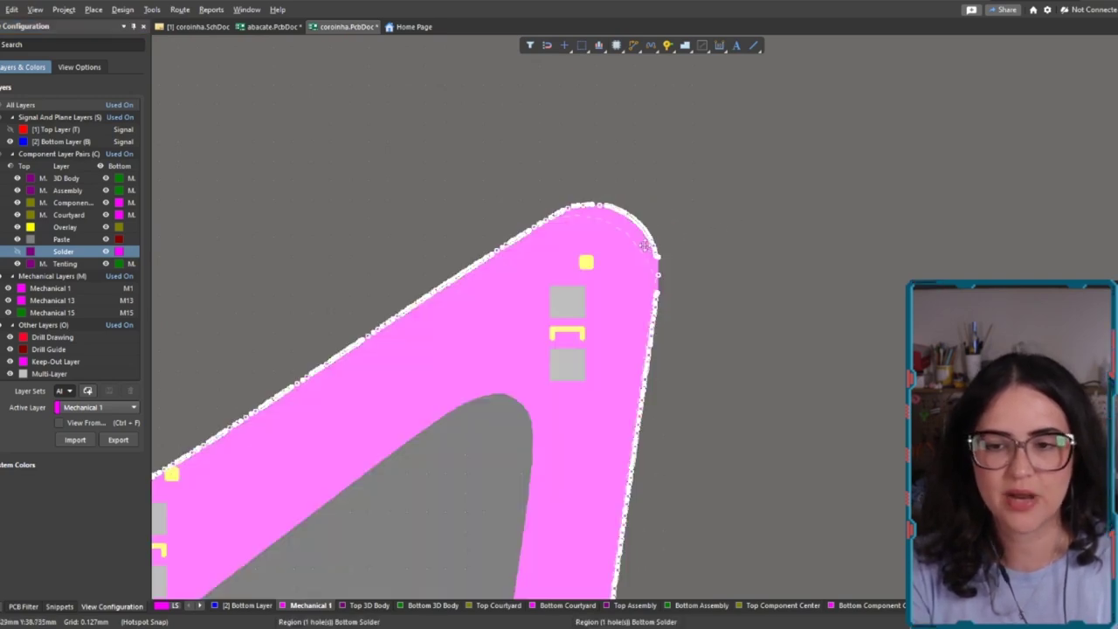
{"action": "key", "text": "ctrl+c"}
{"action": "left_click", "coordinate": [644, 246]}
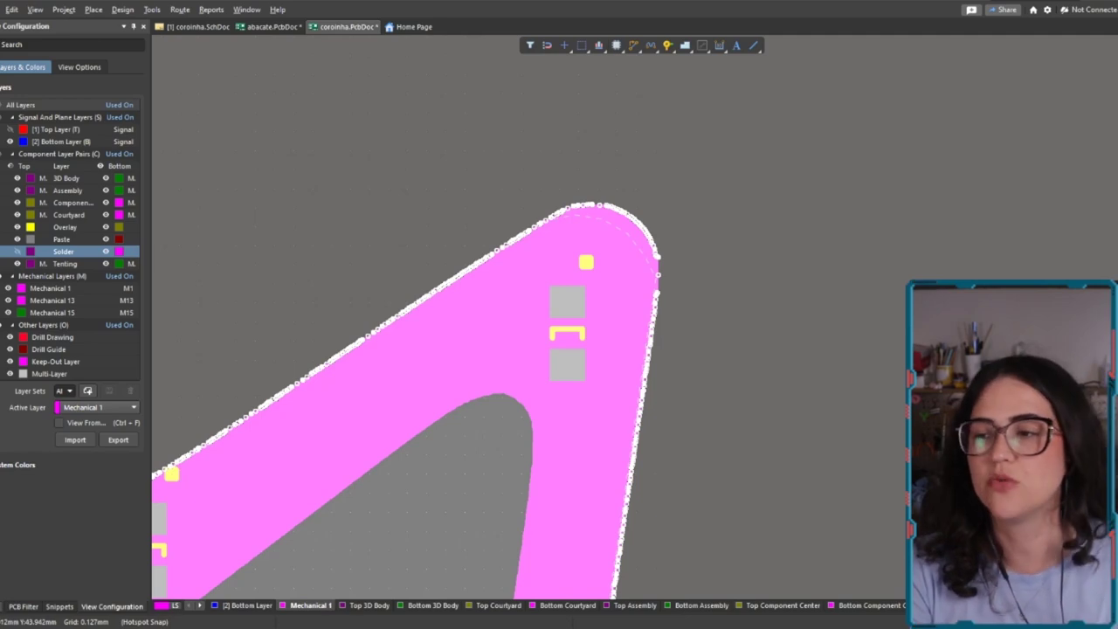
Assign the duplicated border region to the Top Layer and set its kind to Polygon Cutout.
{"action": "double_click", "coordinate": [657, 258]}
{"action": "left_click", "coordinate": [1087, 196]}
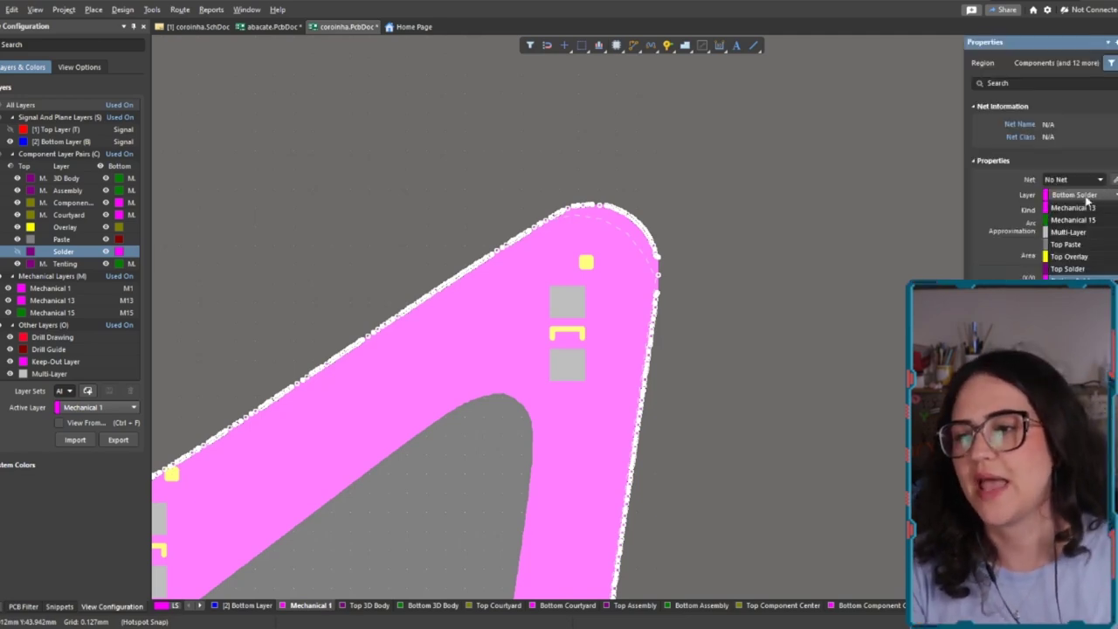
{"action": "scroll", "coordinate": [1066, 232], "scroll_direction": "up", "scroll_amount": 5}
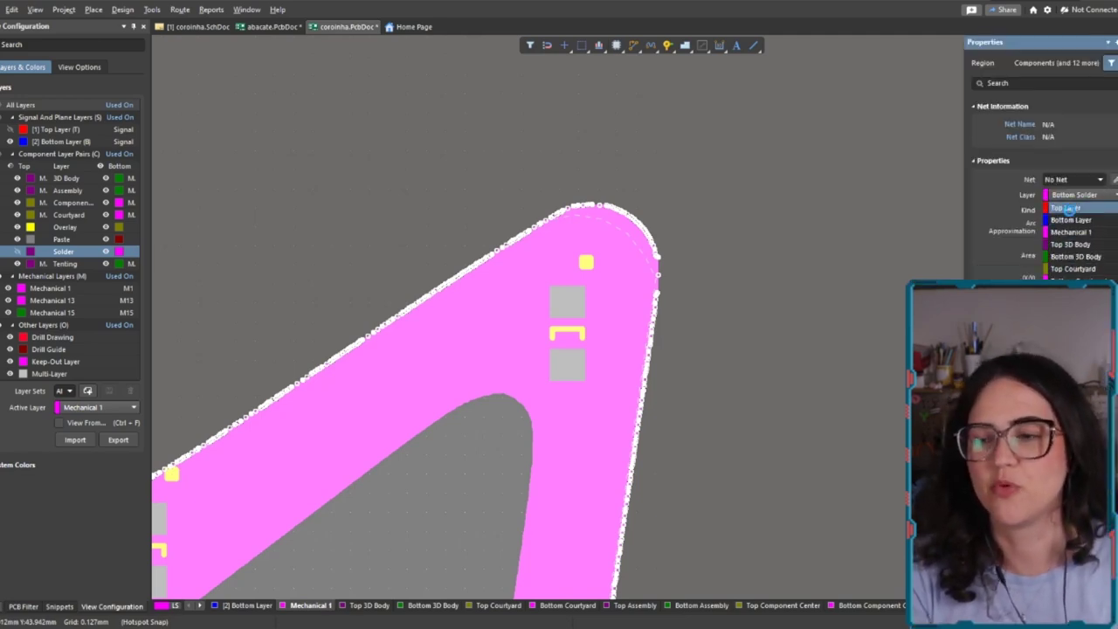
{"action": "left_click", "coordinate": [1067, 207]}
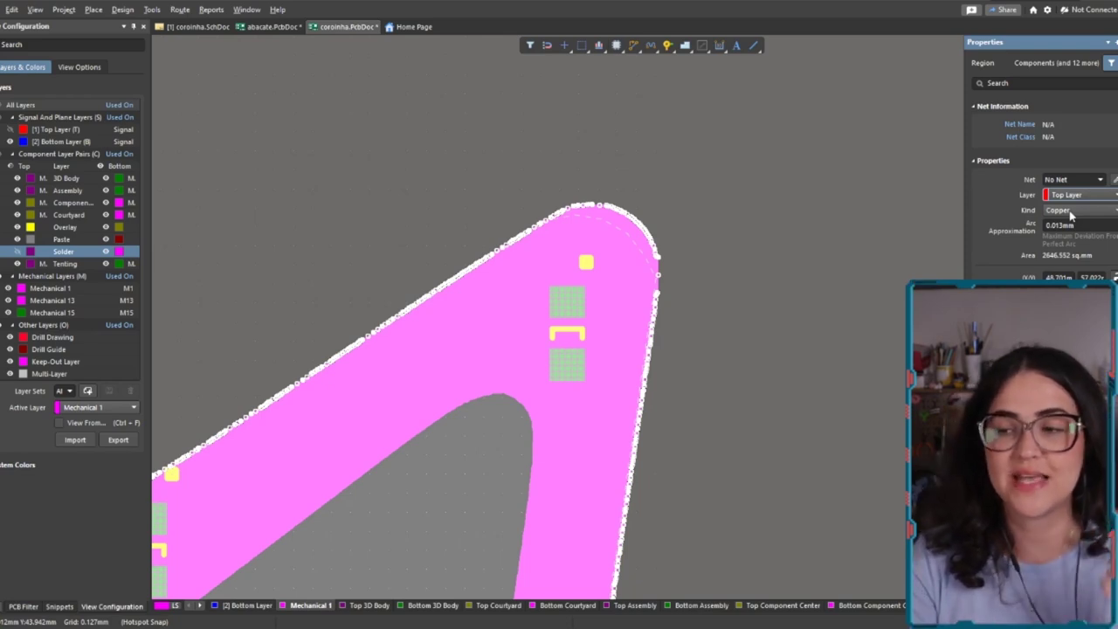
{"action": "left_click", "coordinate": [1070, 210]}
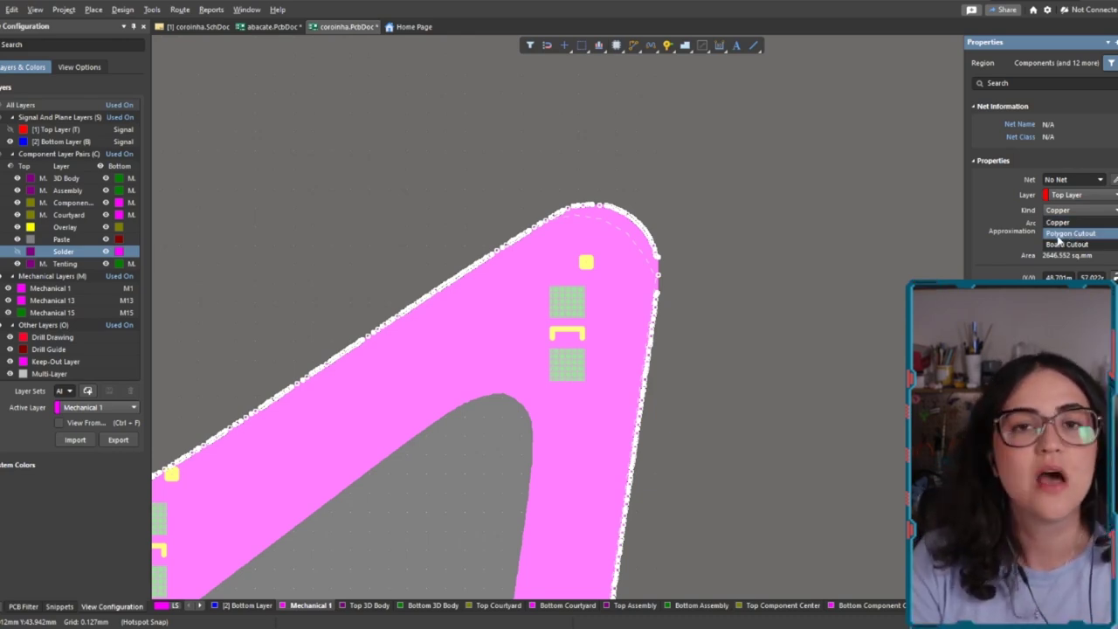
{"action": "left_click", "coordinate": [1070, 233]}
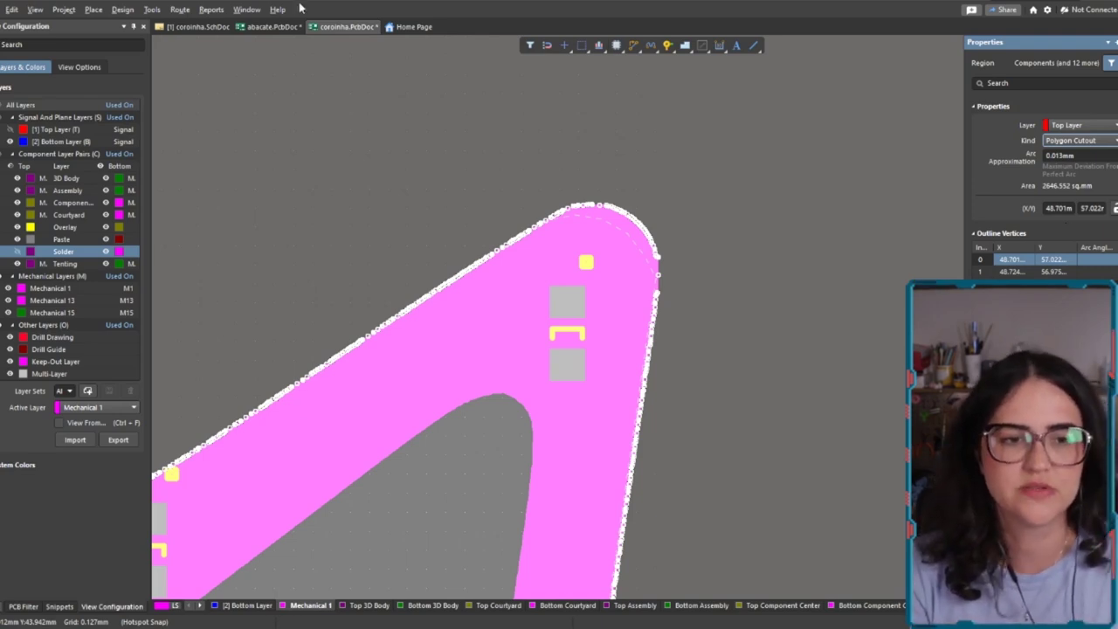
Show the Top Layer and the Top Solder layer again.
{"action": "left_click", "coordinate": [10, 129]}
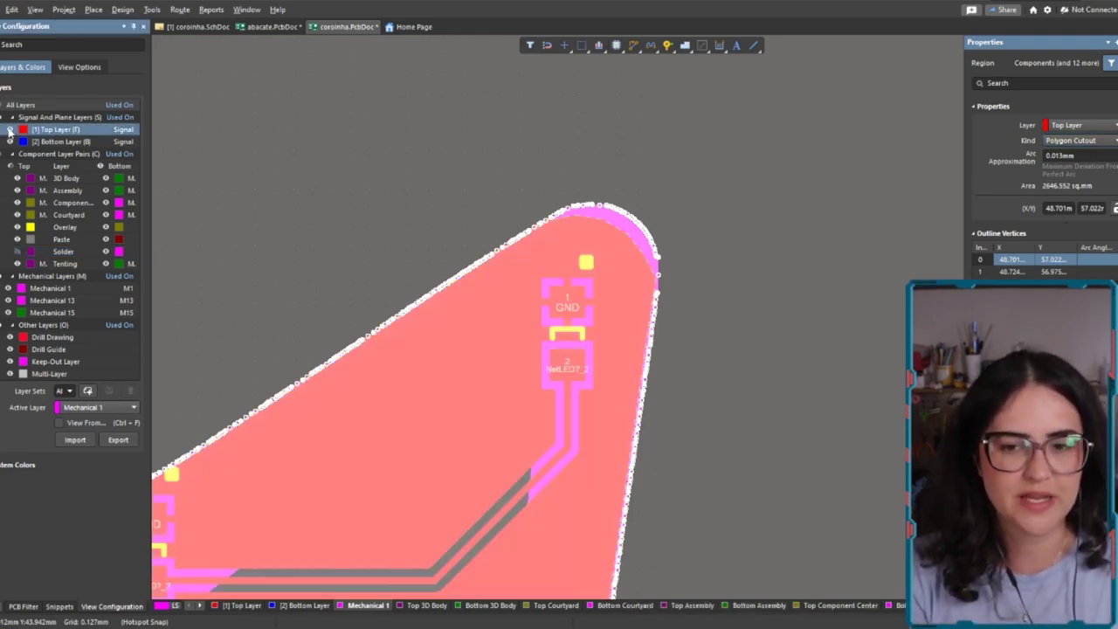
{"action": "left_click", "coordinate": [17, 251]}
{"action": "scroll", "coordinate": [558, 266], "scroll_direction": "down", "scroll_amount": 1, "text": "ctrl"}
{"action": "scroll", "coordinate": [559, 266], "scroll_direction": "down", "scroll_amount": 3, "text": "ctrl"}
{"action": "right_click_drag", "start_coordinate": [490, 157], "coordinate": [457, 176]}
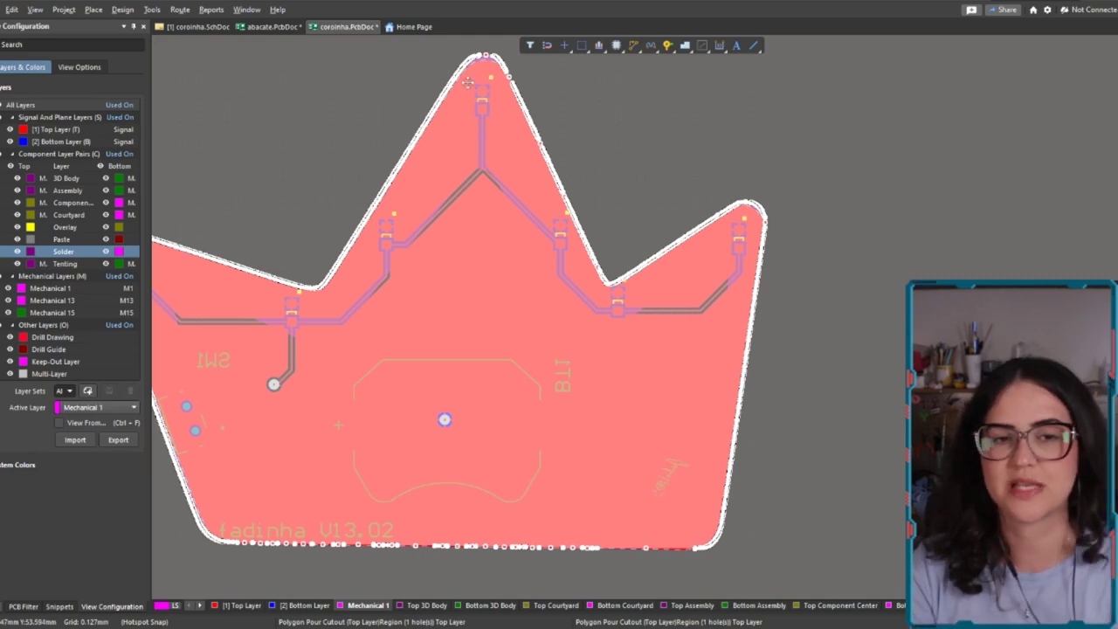
Repour all polygons so the Top Layer copper is cleared from the crown's border cutout.
{"action": "left_click", "coordinate": [122, 10]}
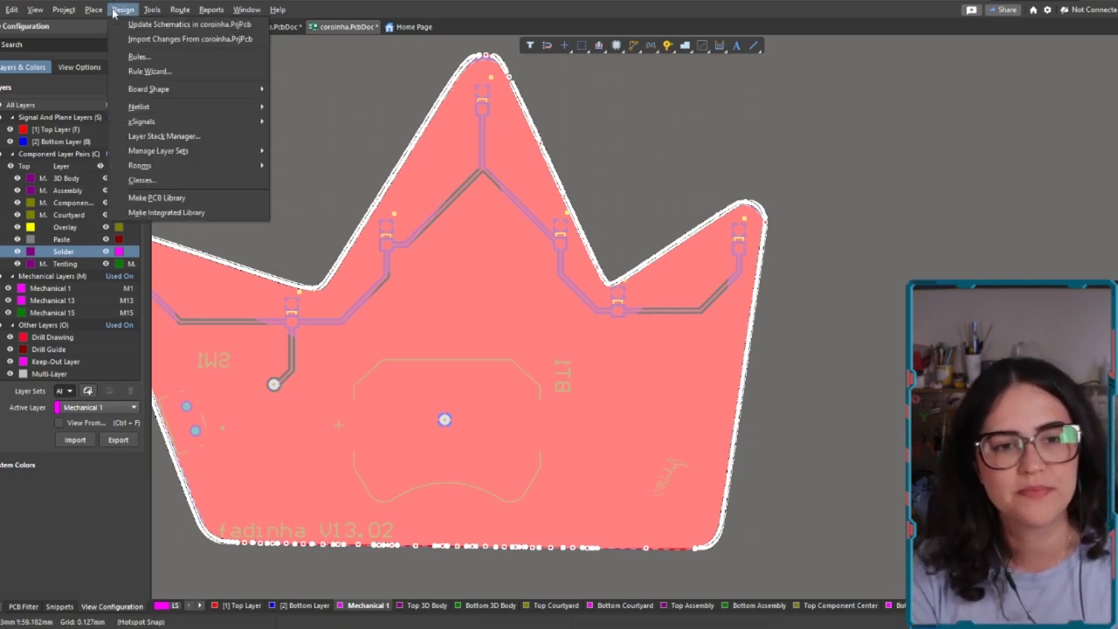
{"action": "mouse_move", "coordinate": [152, 10]}
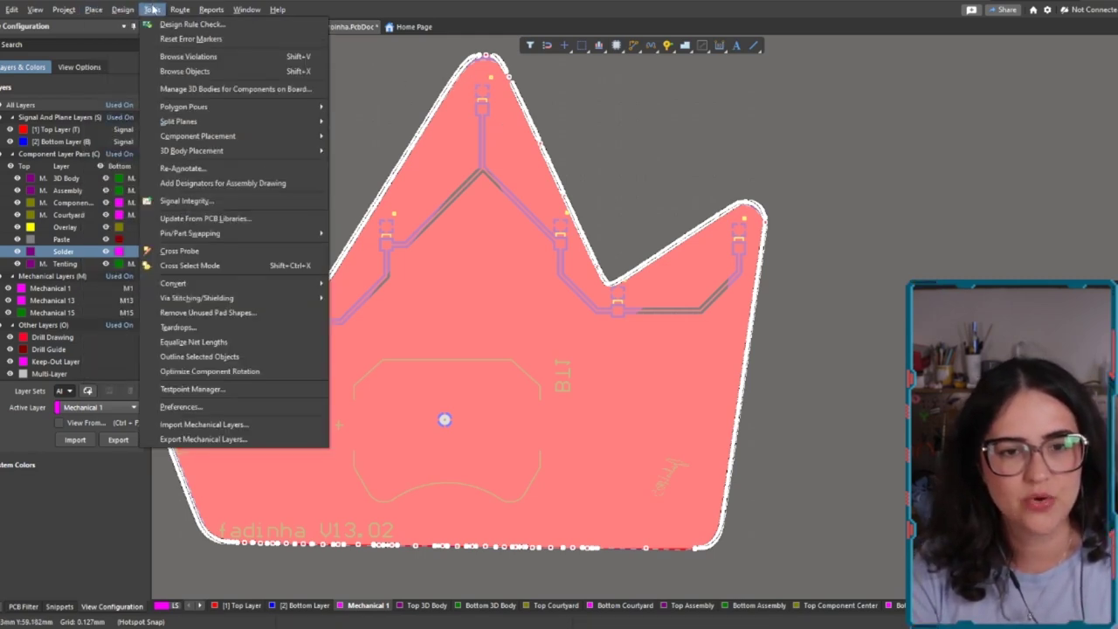
{"action": "mouse_move", "coordinate": [96, 10]}
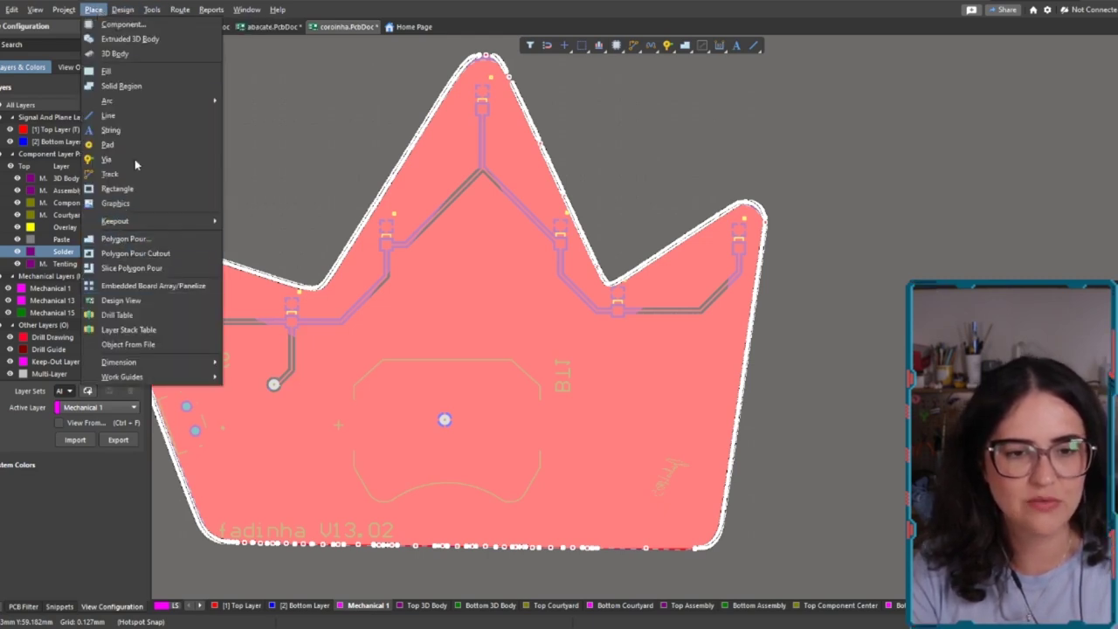
{"action": "left_click", "coordinate": [93, 9]}
{"action": "left_click", "coordinate": [211, 9]}
{"action": "mouse_move", "coordinate": [180, 9]}
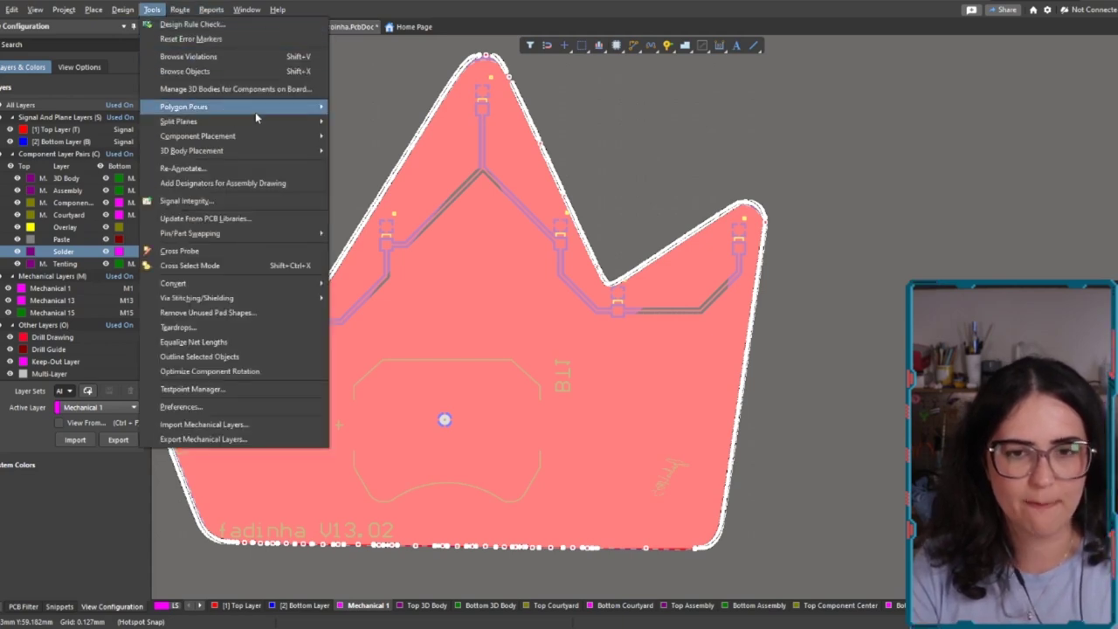
{"action": "mouse_move", "coordinate": [255, 112]}
{"action": "left_click", "coordinate": [425, 172]}
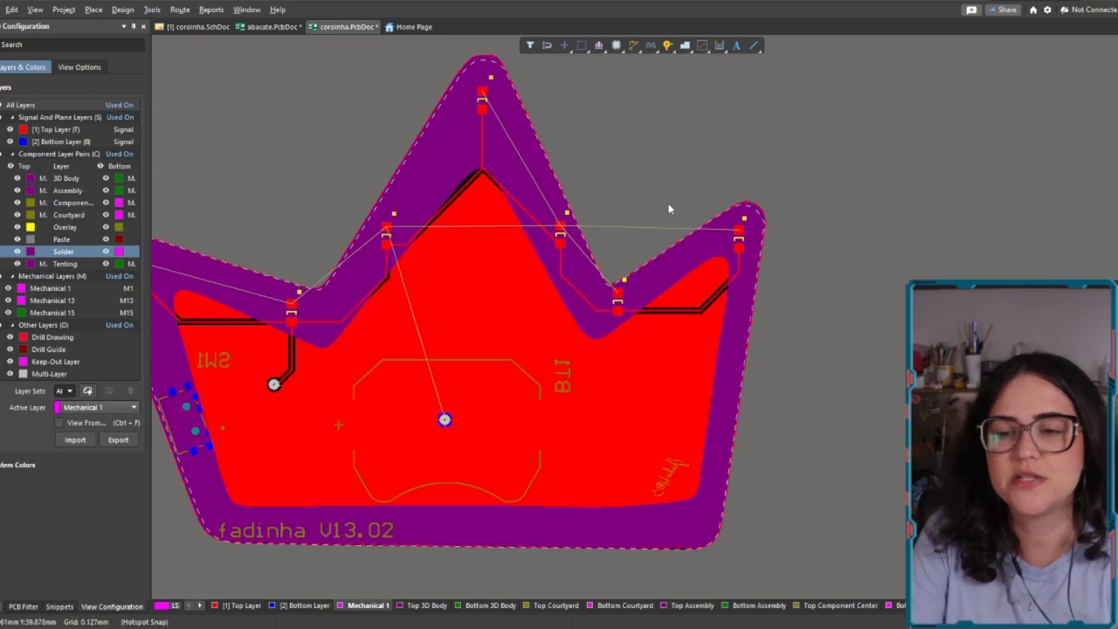
{"action": "right_click_drag", "start_coordinate": [677, 180], "coordinate": [715, 181]}
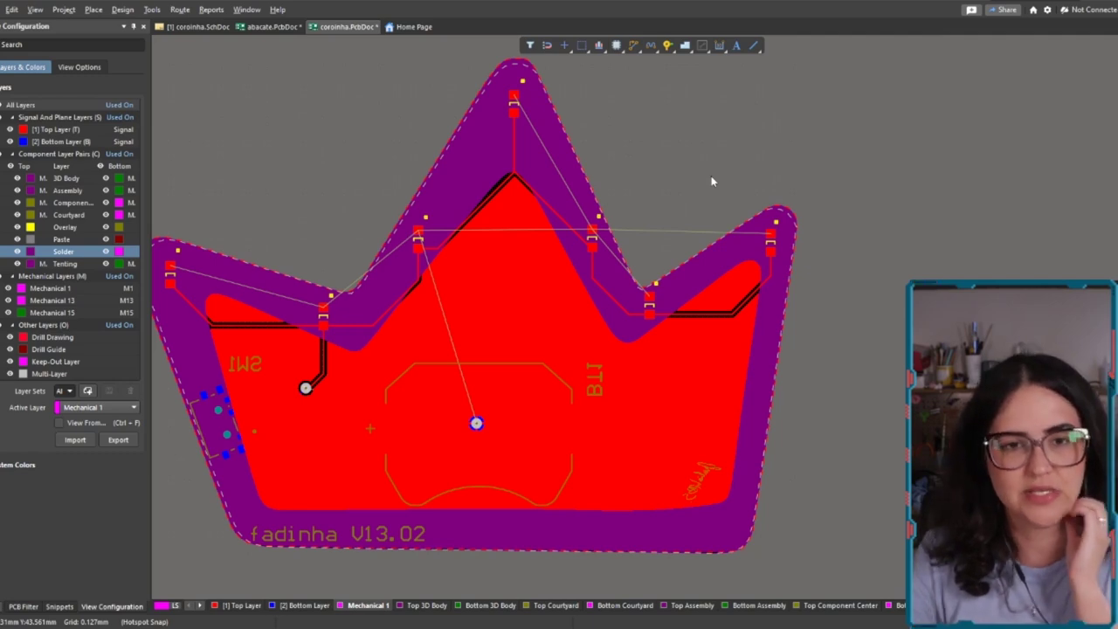
{"action": "left_click", "coordinate": [151, 10]}
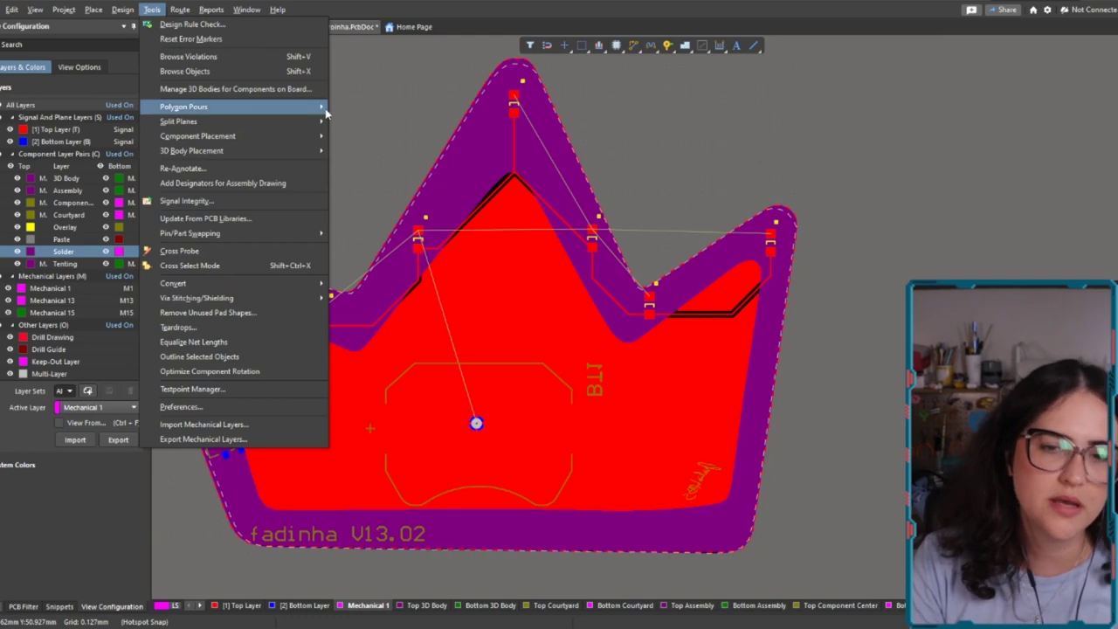
{"action": "mouse_move", "coordinate": [326, 111]}
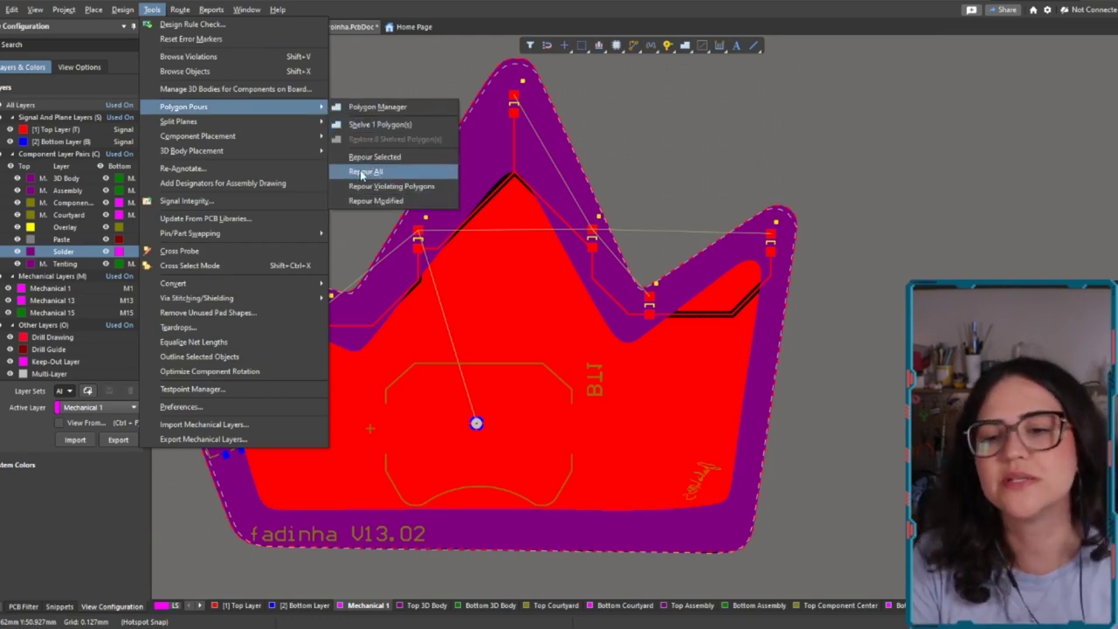
{"action": "left_click", "coordinate": [363, 172]}
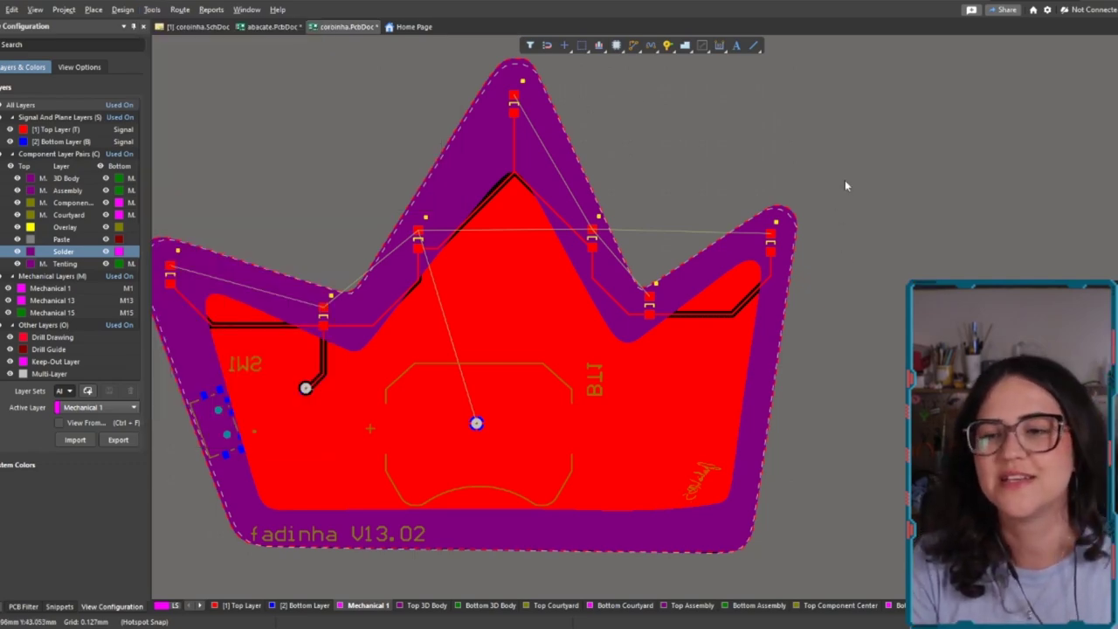
View the board in 3D and flip it to check the border on the back and front.
{"action": "scroll", "coordinate": [845, 186], "scroll_direction": "up", "scroll_amount": 2, "text": "ctrl"}
{"action": "scroll", "coordinate": [741, 230], "scroll_direction": "down", "scroll_amount": 3, "text": "ctrl"}
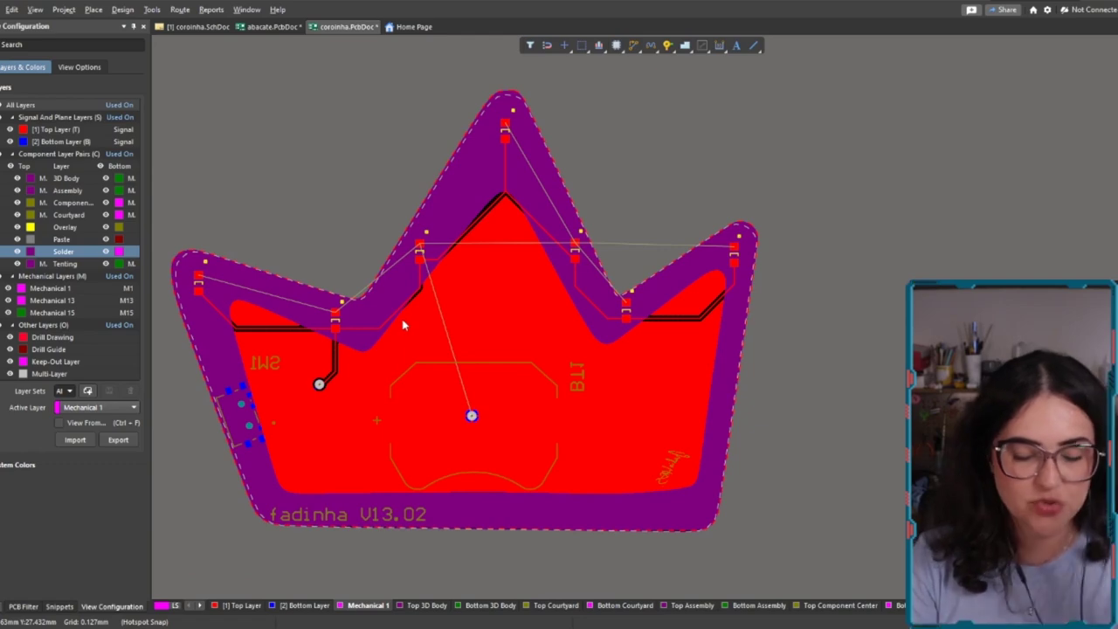
{"action": "key", "text": "3"}
{"action": "key", "text": "v"}
{"action": "key", "text": "b"}
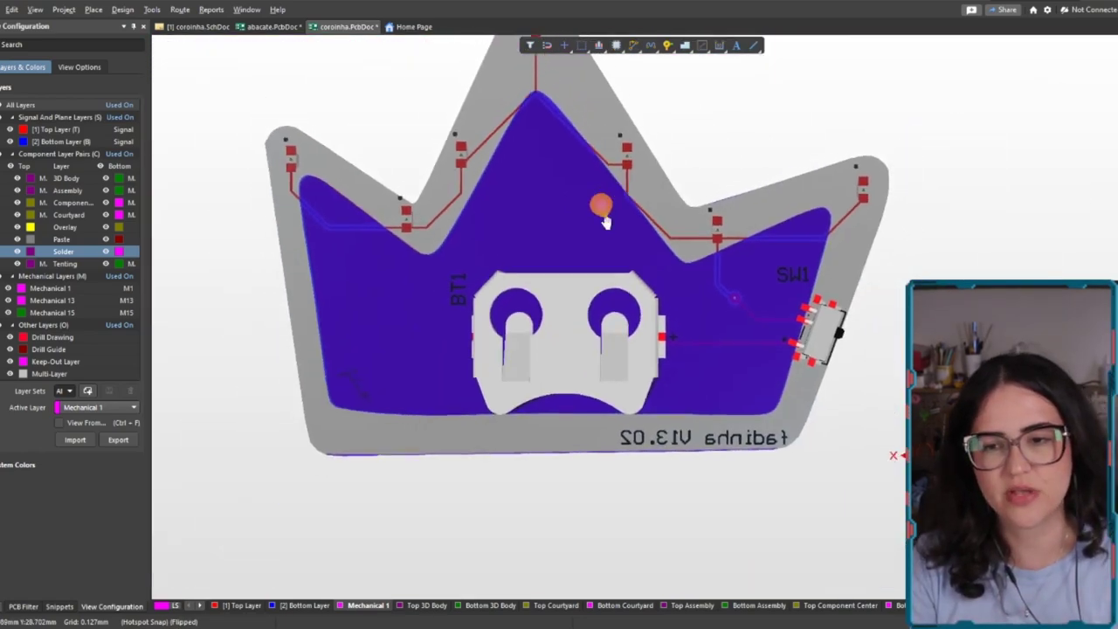
{"action": "scroll", "coordinate": [552, 277], "scroll_direction": "down", "scroll_amount": 2, "text": "ctrl"}
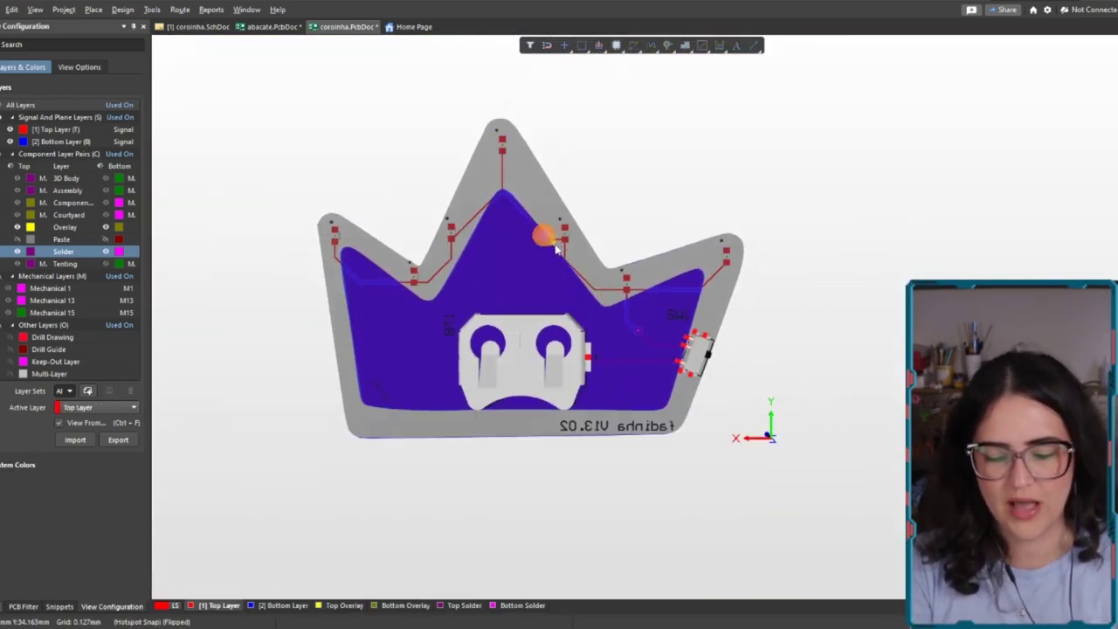
{"action": "key", "text": "v"}
{"action": "key", "text": "b"}
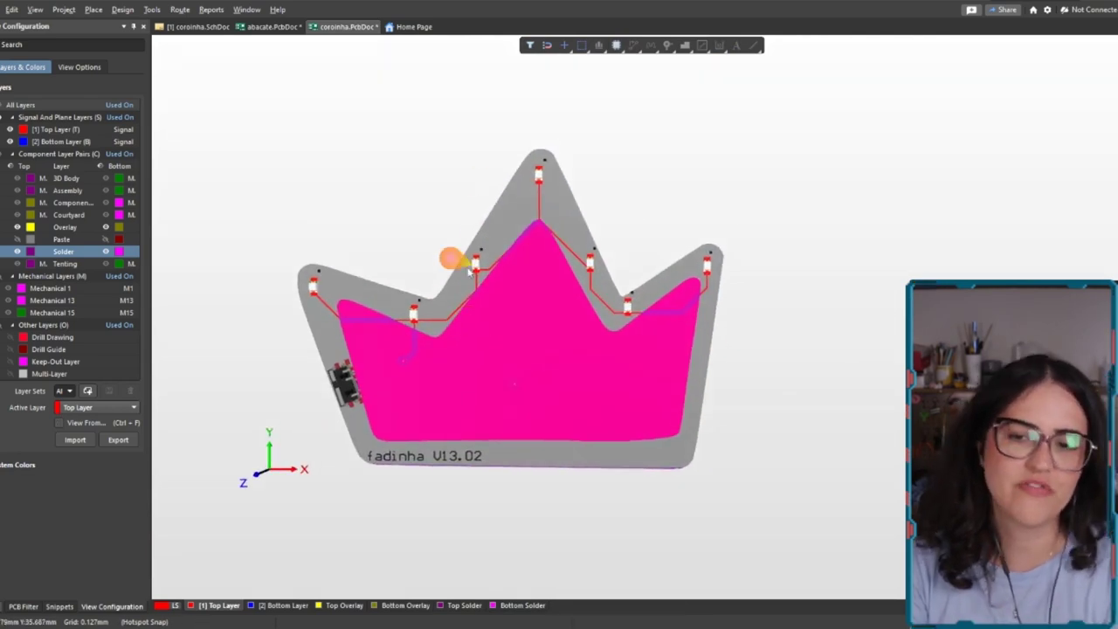
Show the 3D view options and flip and tilt the board repeatedly to compare the border on both sides.
{"action": "left_click", "coordinate": [78, 67]}
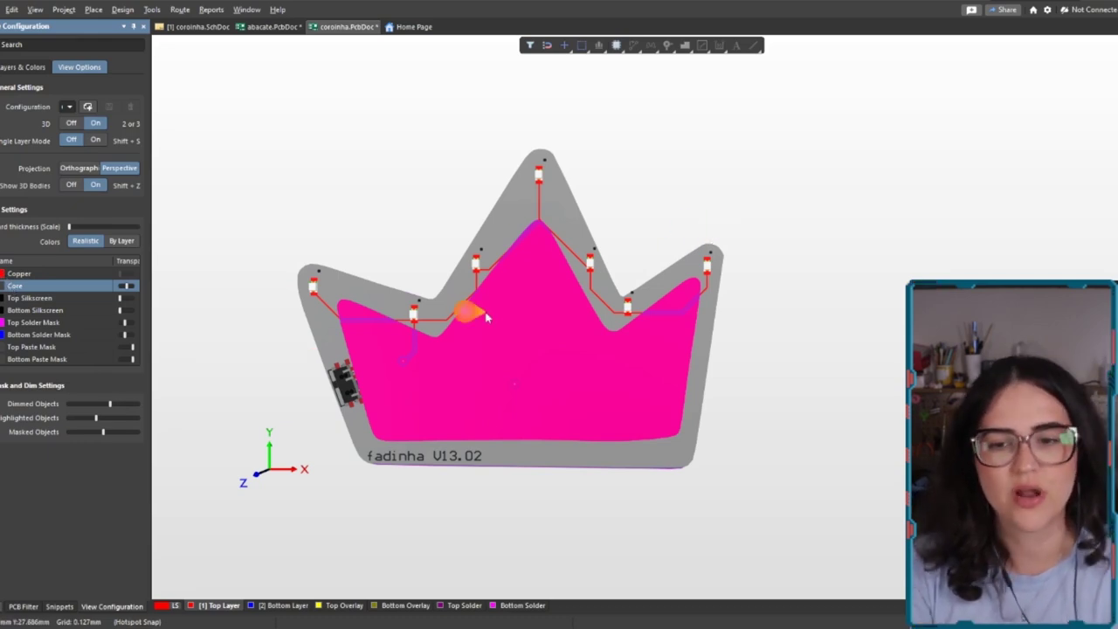
{"action": "key", "text": "v"}
{"action": "key", "text": "b"}
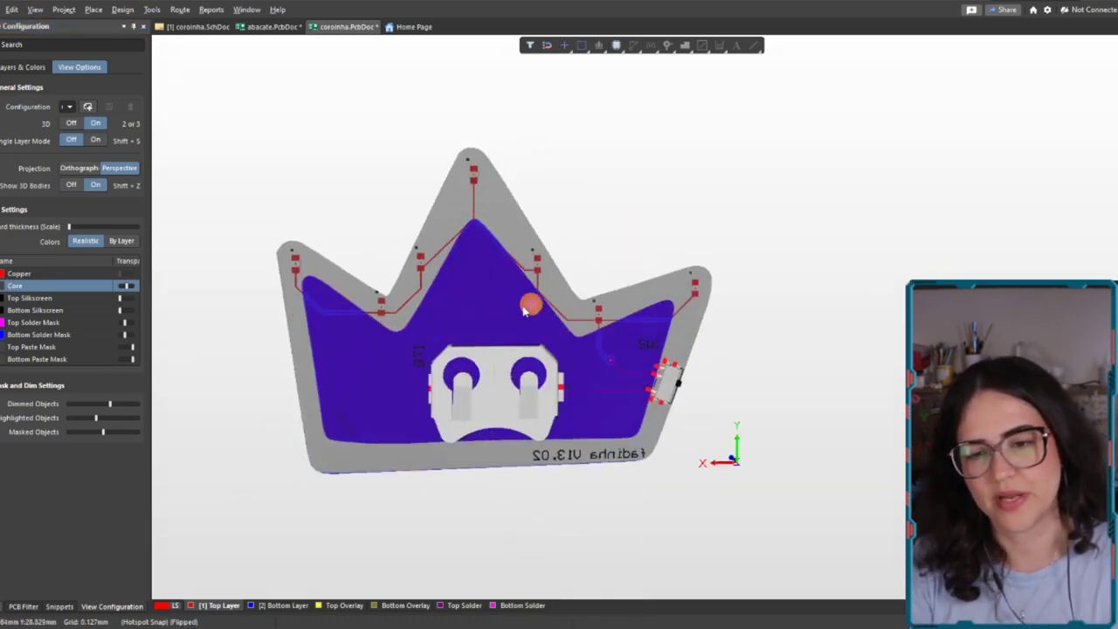
{"action": "key", "text": "v"}
{"action": "key", "text": "b"}
{"action": "key", "text": "v"}
{"action": "key", "text": "b"}
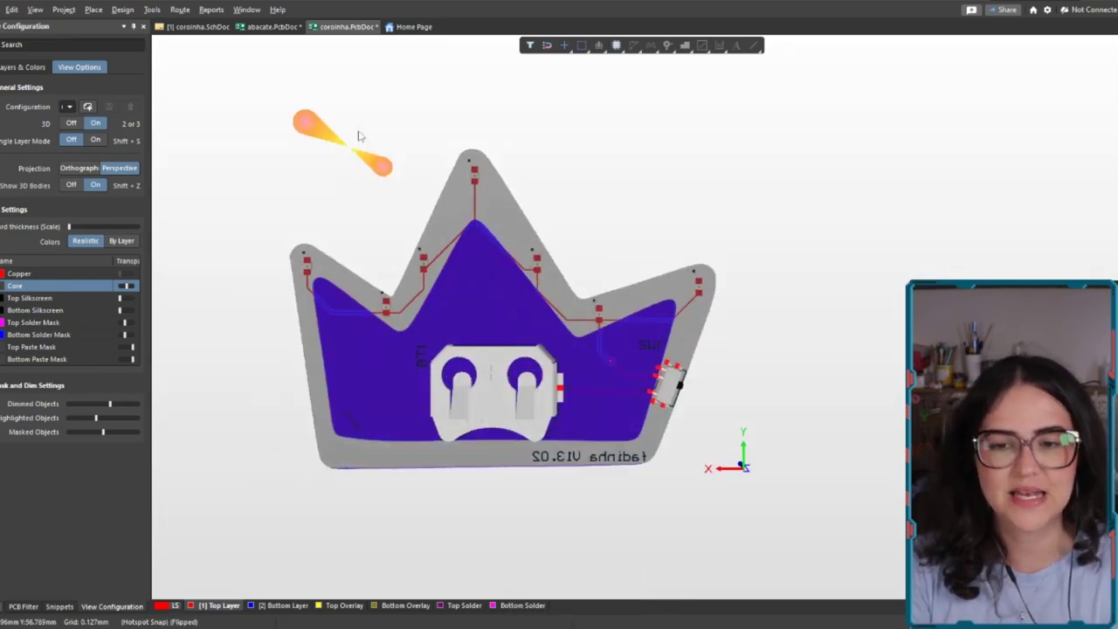
{"action": "key", "text": "v"}
{"action": "key", "text": "b"}
{"action": "key", "text": "v"}
{"action": "key", "text": "b"}
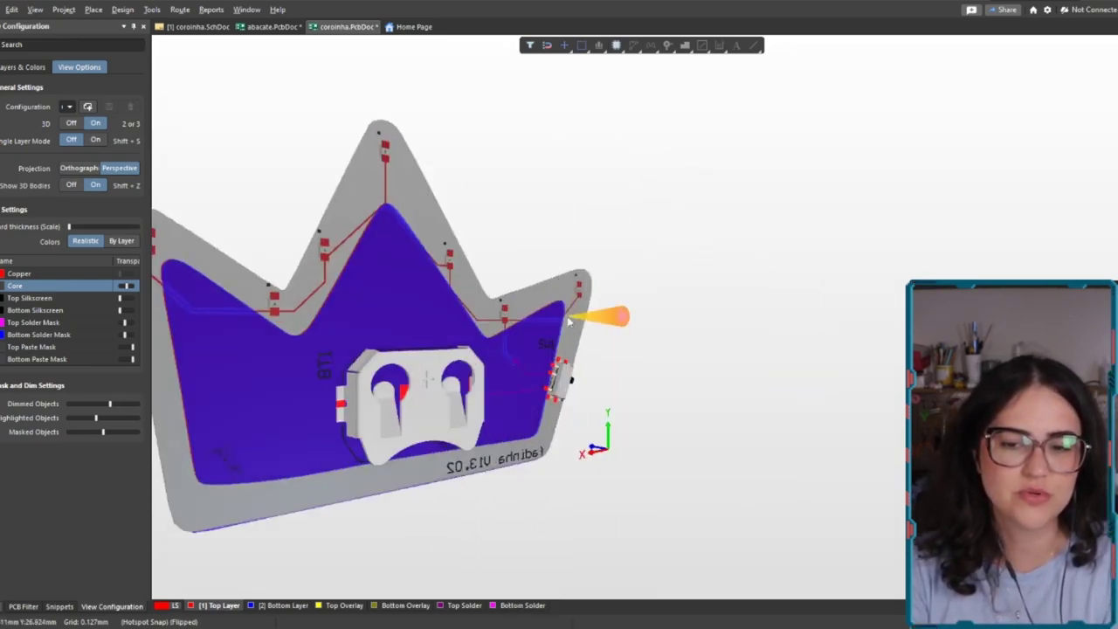
{"action": "key", "text": "v"}
{"action": "key", "text": "b"}
{"action": "key", "text": "v"}
{"action": "key", "text": "b"}
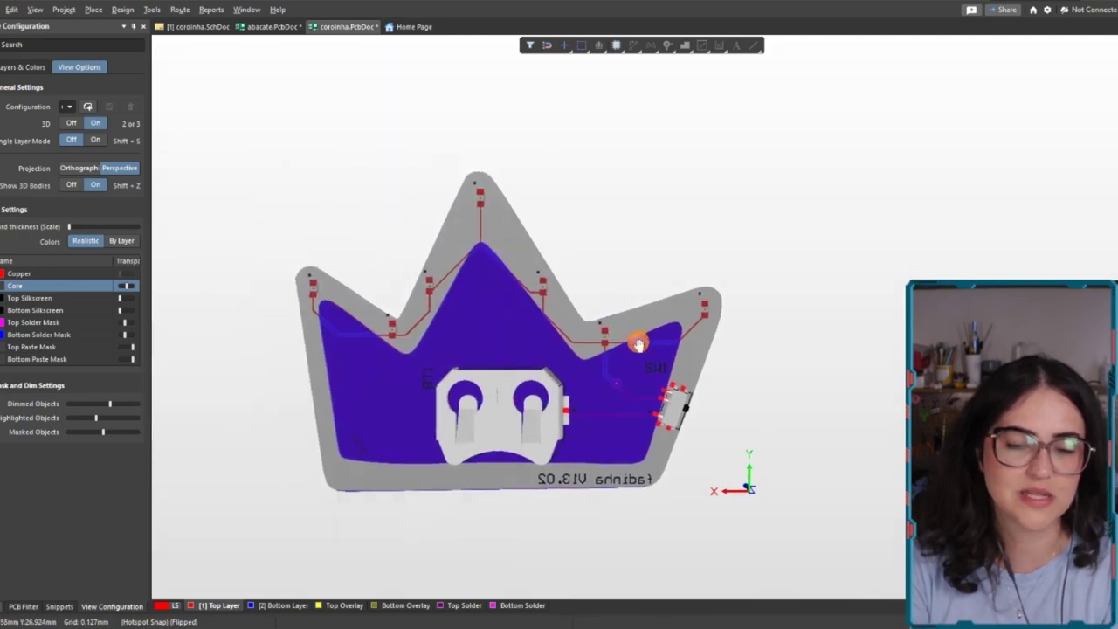
{"action": "key", "text": "v"}
{"action": "key", "text": "b"}
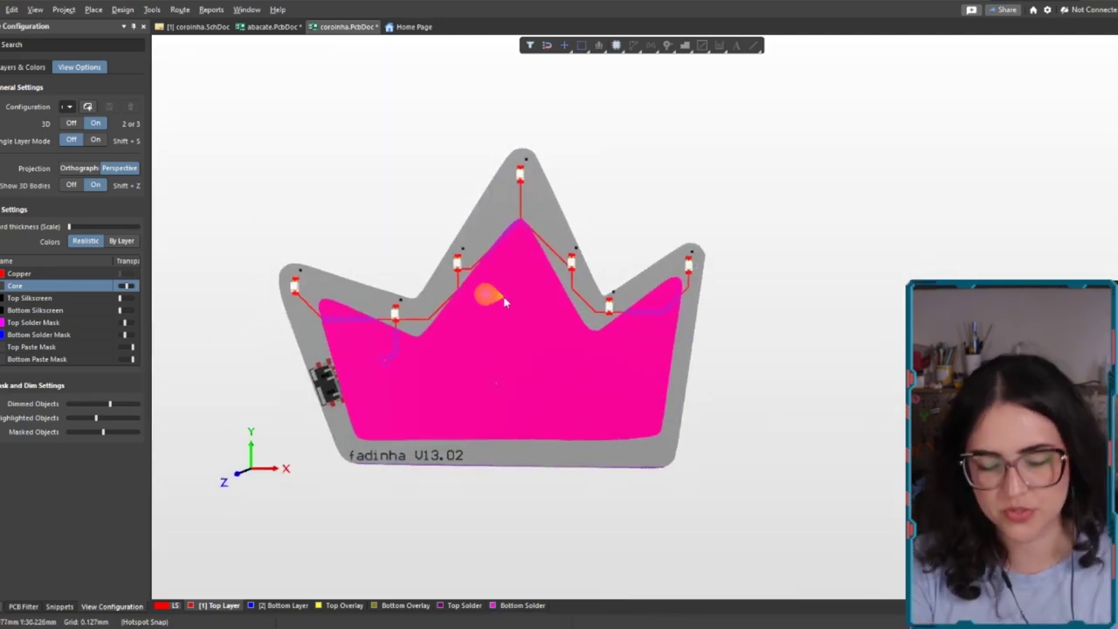
Return to 2D layout mode and hide the Top Solder layer to expose the Bottom Solder border region.
{"action": "key", "text": "2"}
{"action": "scroll", "coordinate": [790, 256], "scroll_direction": "up", "scroll_amount": 6, "text": "ctrl"}
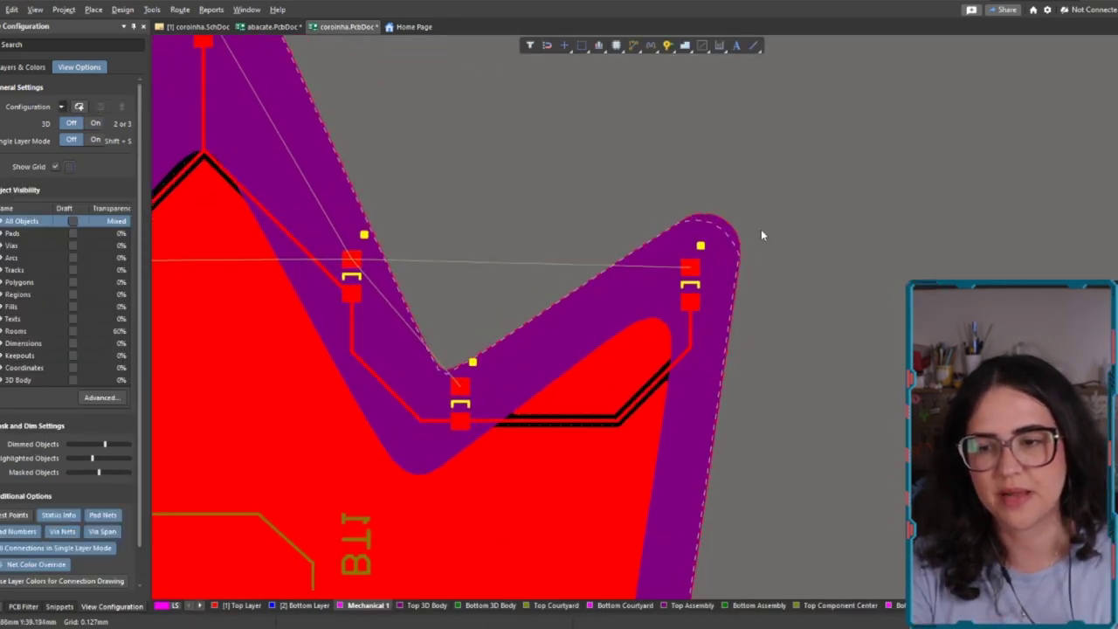
{"action": "scroll", "coordinate": [722, 247], "scroll_direction": "up", "scroll_amount": 2, "text": "ctrl"}
{"action": "left_click", "coordinate": [709, 111]}
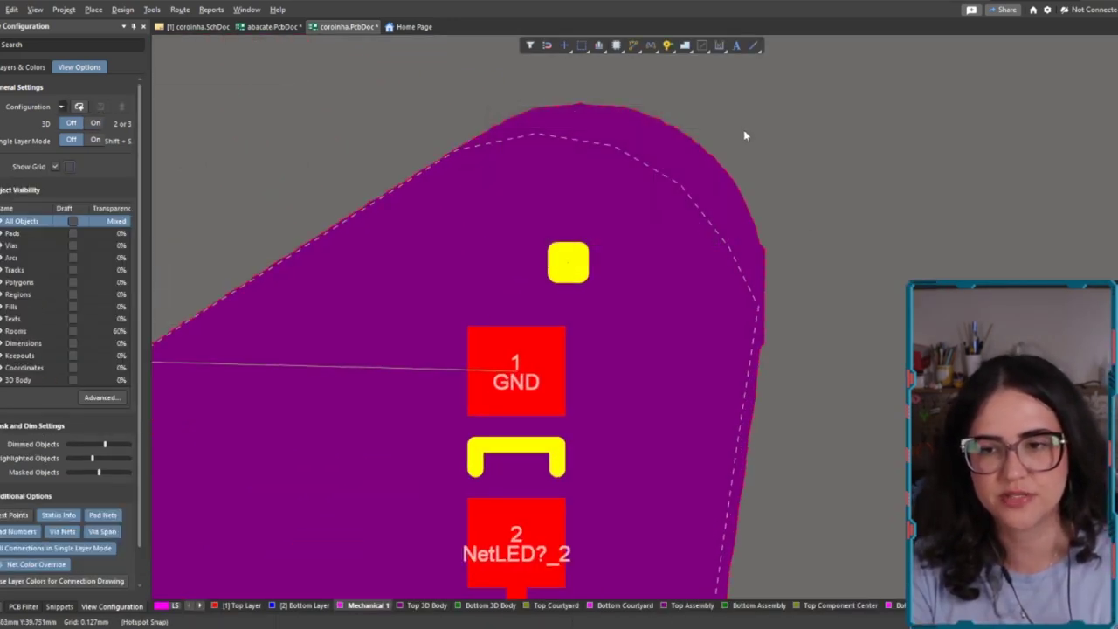
{"action": "left_click", "coordinate": [726, 195]}
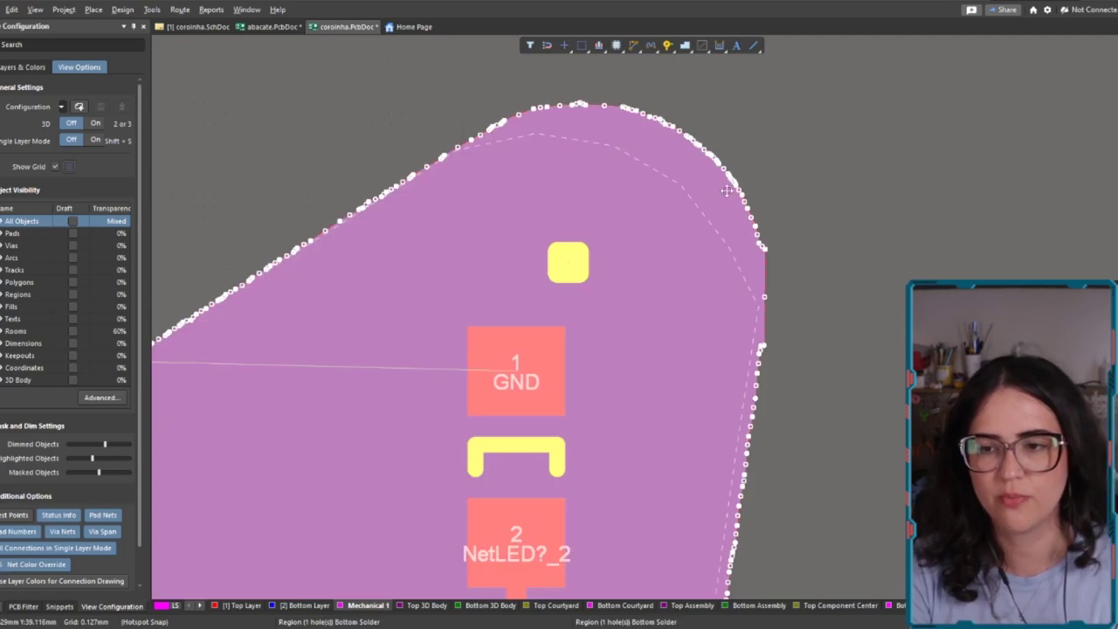
{"action": "left_click", "coordinate": [21, 67]}
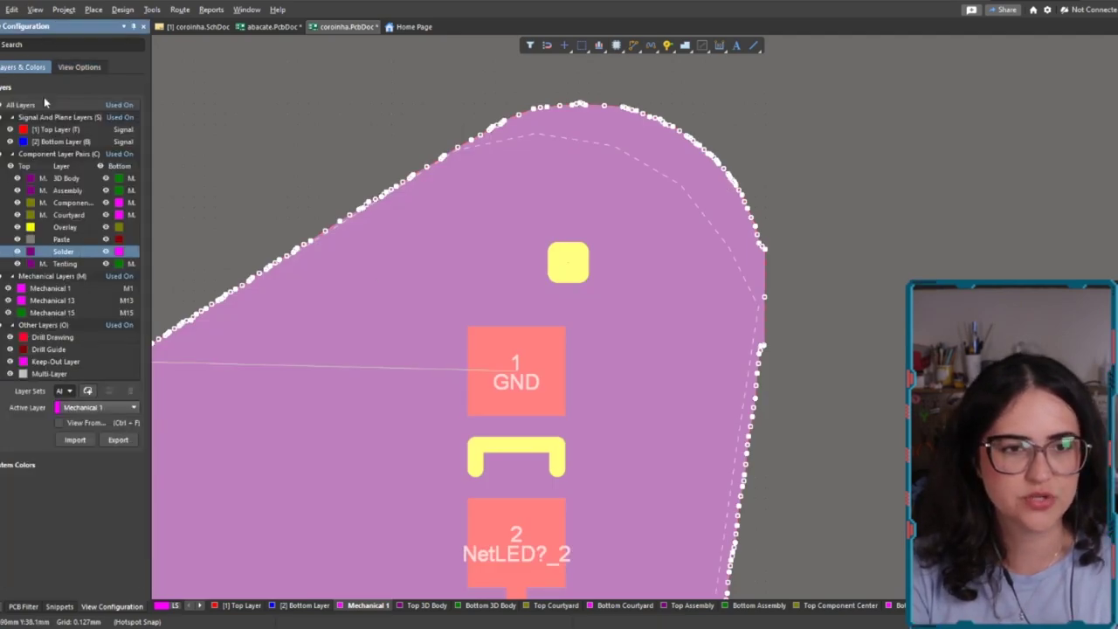
{"action": "left_click", "coordinate": [18, 253]}
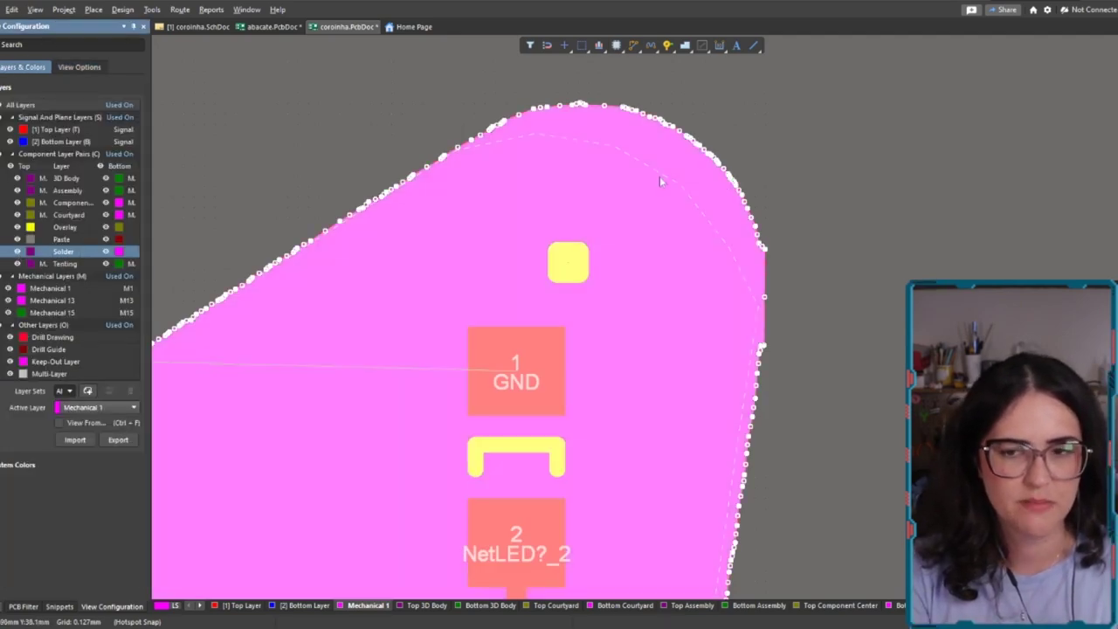
{"action": "left_click", "coordinate": [848, 112]}
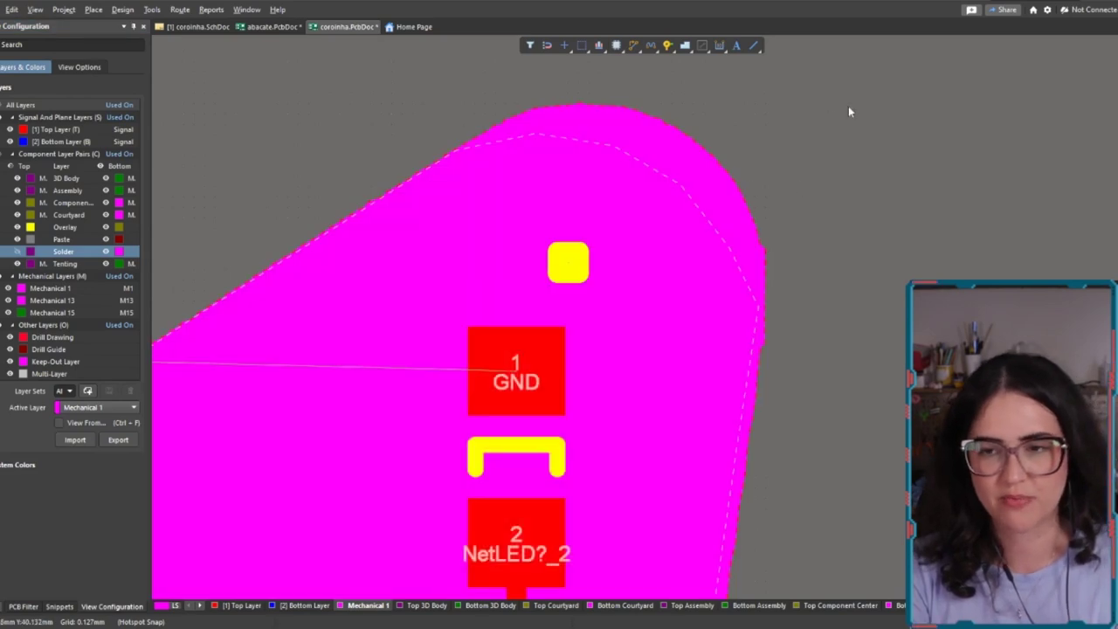
Try reassigning the border's Bottom Solder region at the crown's outer tip to the Bottom Layer.
{"action": "left_click", "coordinate": [691, 171]}
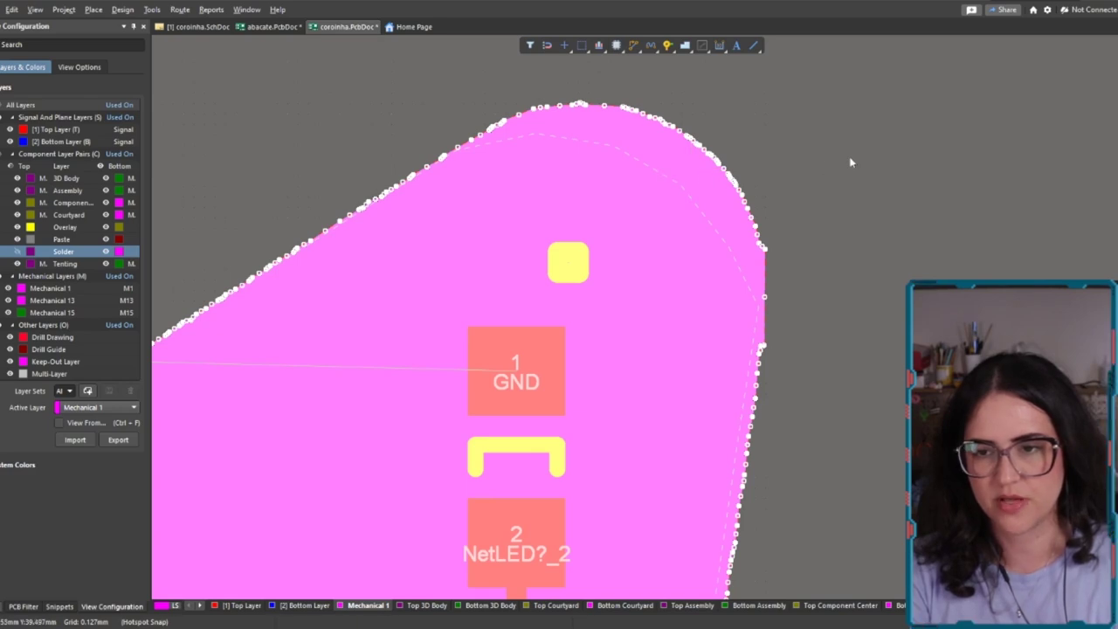
{"action": "left_click", "coordinate": [817, 169]}
{"action": "left_click", "coordinate": [712, 189]}
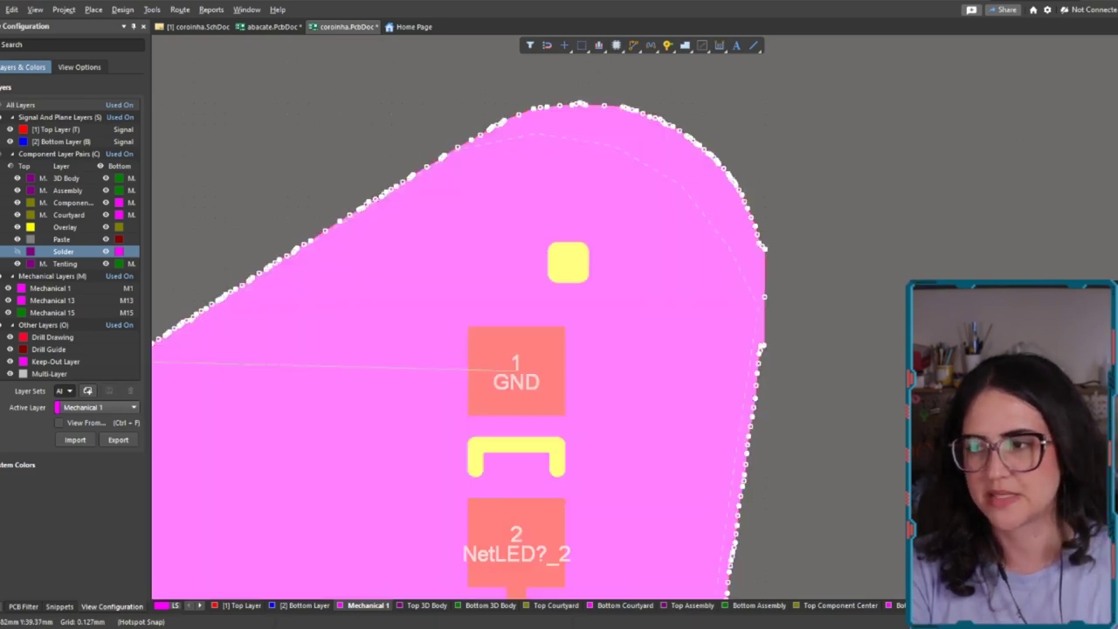
{"action": "left_click", "coordinate": [1074, 195]}
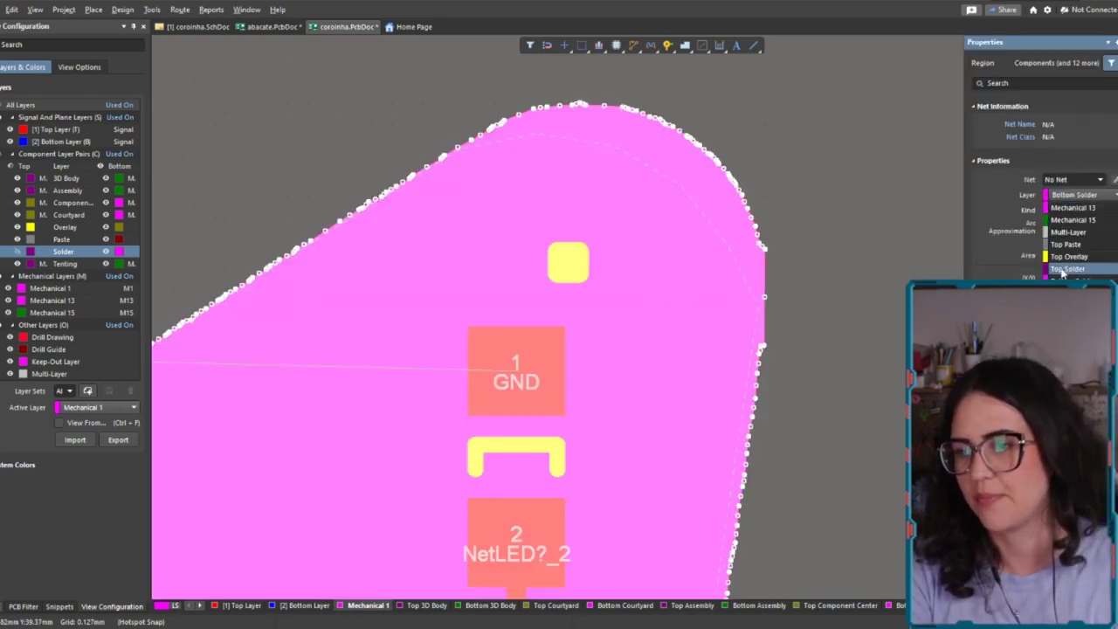
{"action": "scroll", "coordinate": [1074, 236], "scroll_direction": "up", "scroll_amount": 2}
{"action": "left_click", "coordinate": [1071, 219]}
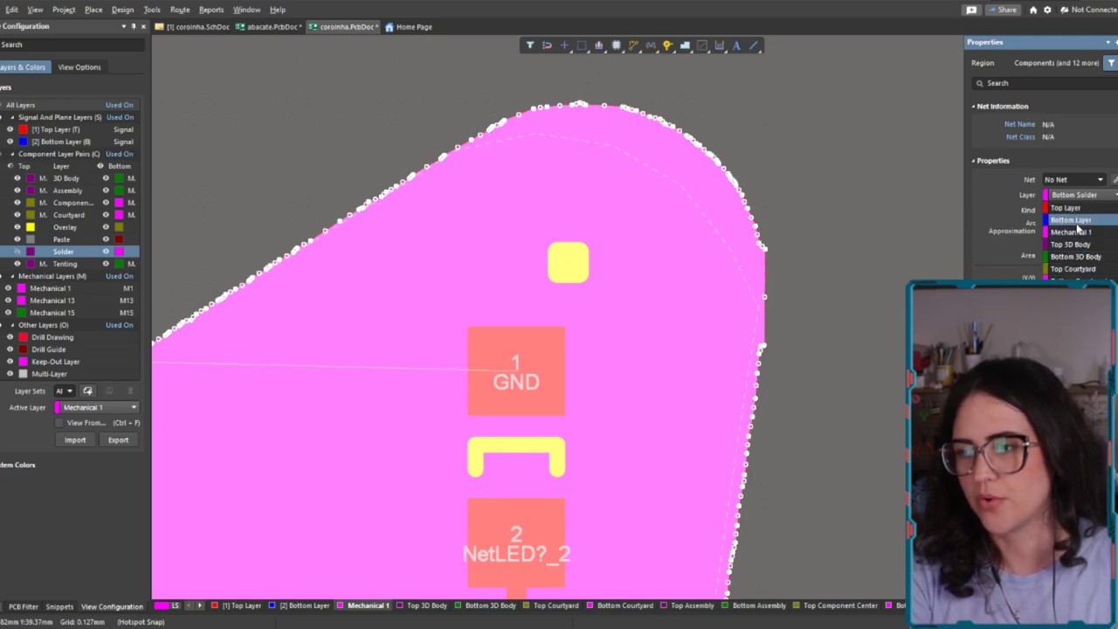
{"action": "left_click", "coordinate": [823, 190]}
Select the border region at the crown's outer tip again and check its layer and kind properties.
{"action": "scroll", "coordinate": [608, 342], "scroll_direction": "down", "scroll_amount": 5, "text": "ctrl"}
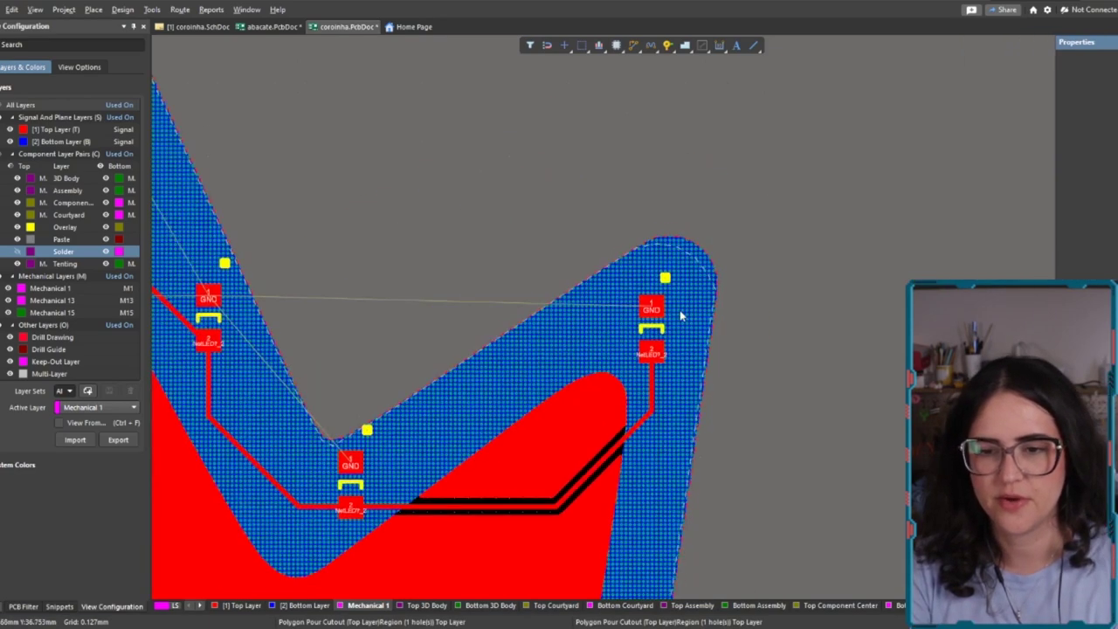
{"action": "scroll", "coordinate": [708, 299], "scroll_direction": "up", "scroll_amount": 5, "text": "ctrl"}
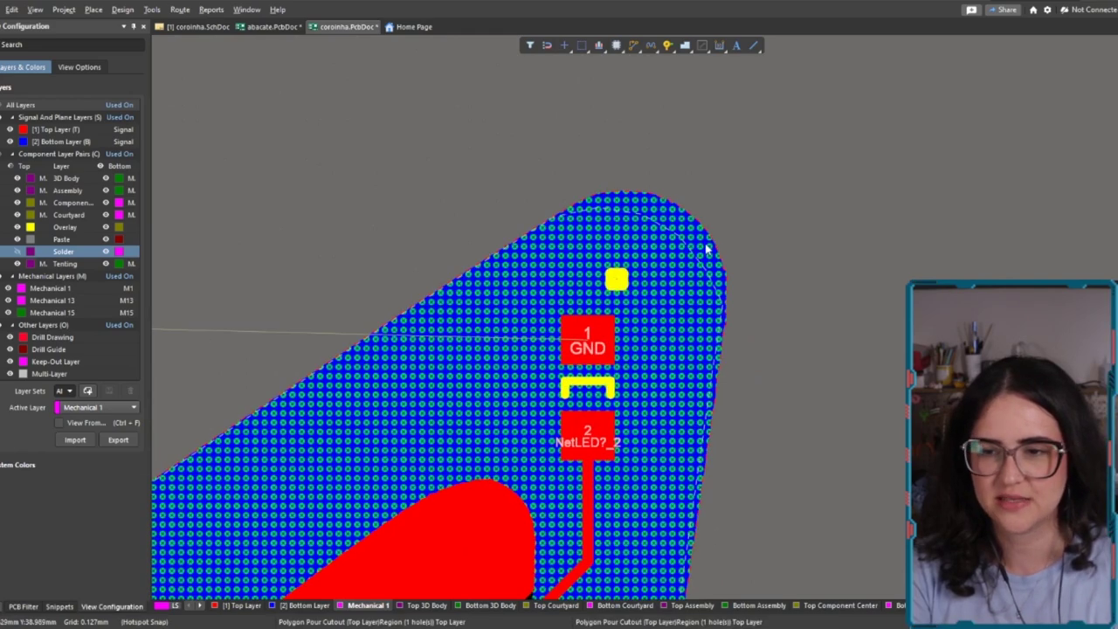
{"action": "left_click", "coordinate": [727, 247]}
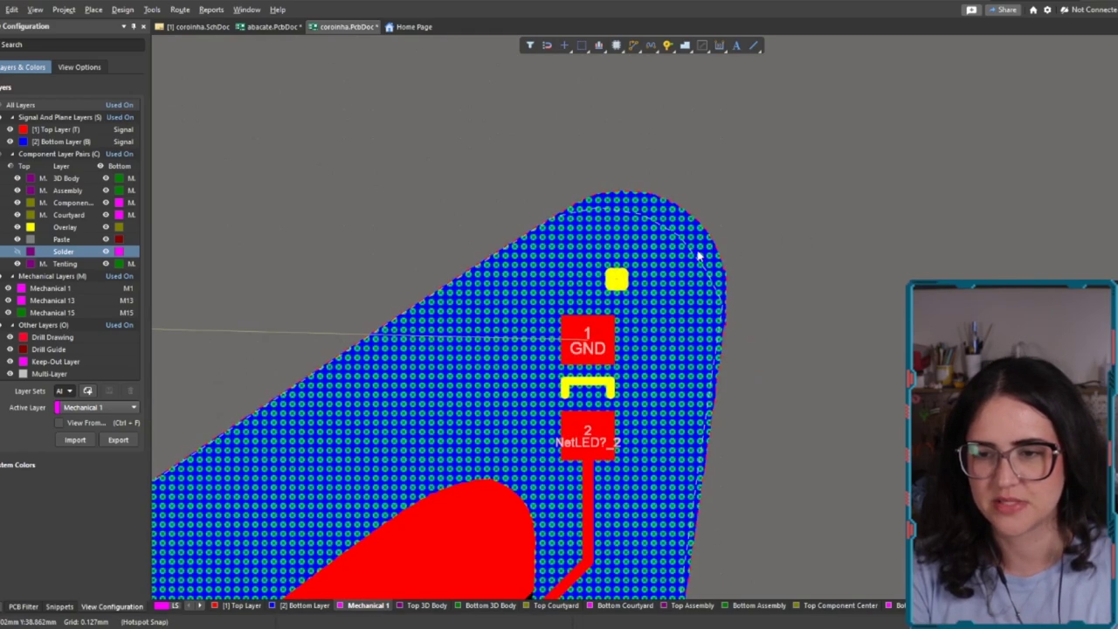
{"action": "left_click", "coordinate": [707, 253]}
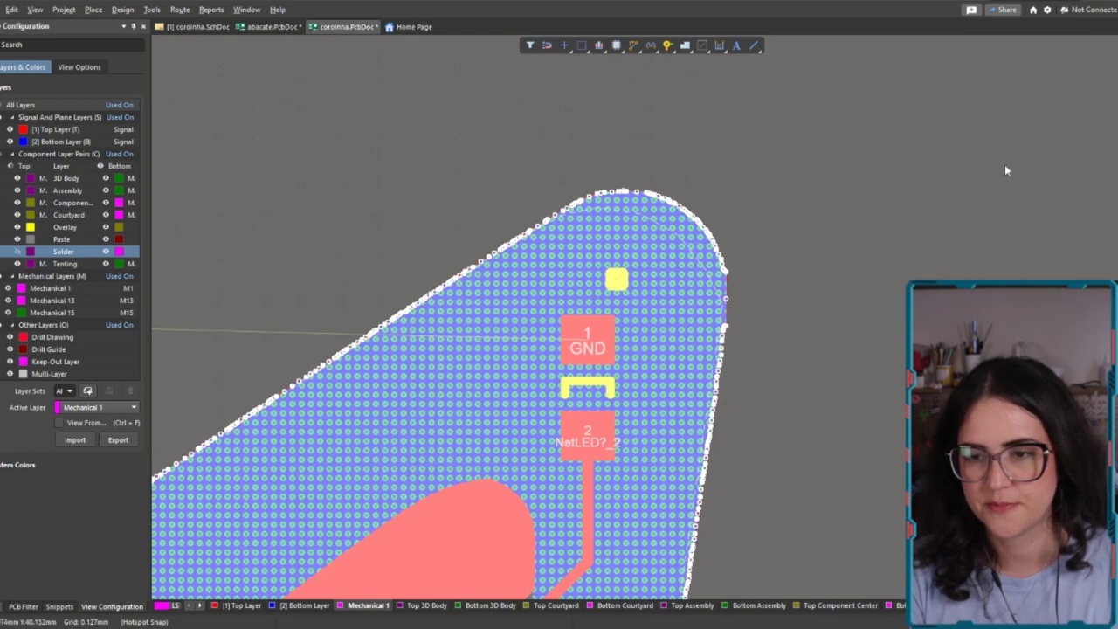
{"action": "key", "text": "F11"}
{"action": "left_click", "coordinate": [761, 287]}
{"action": "left_click", "coordinate": [698, 288]}
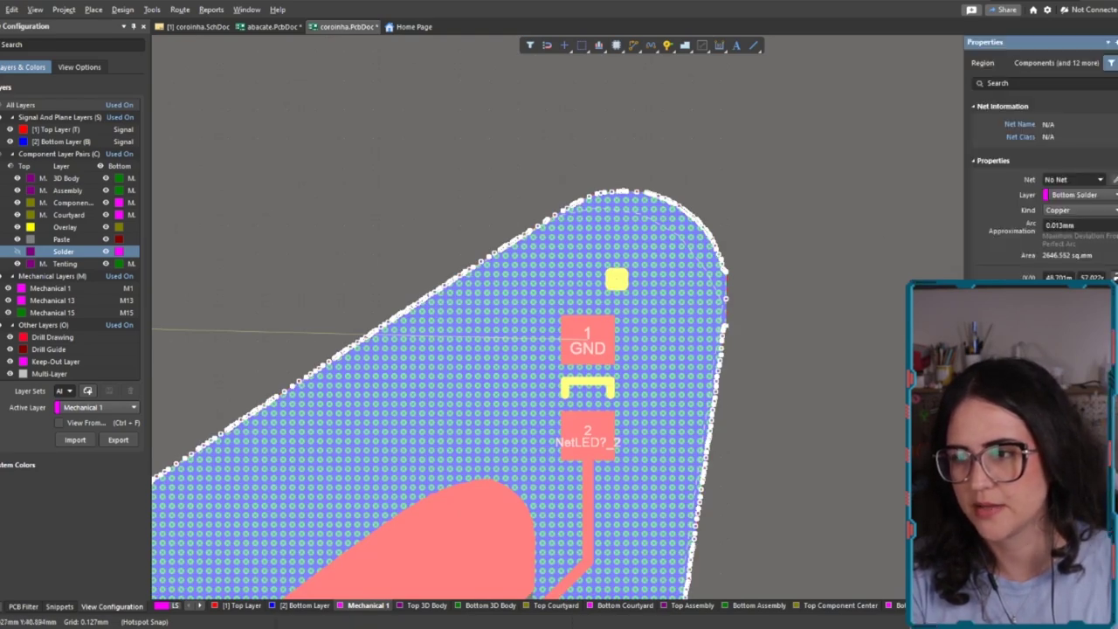
{"action": "left_click", "coordinate": [594, 225]}
{"action": "scroll", "coordinate": [593, 225], "scroll_direction": "up", "scroll_amount": 4, "text": "ctrl"}
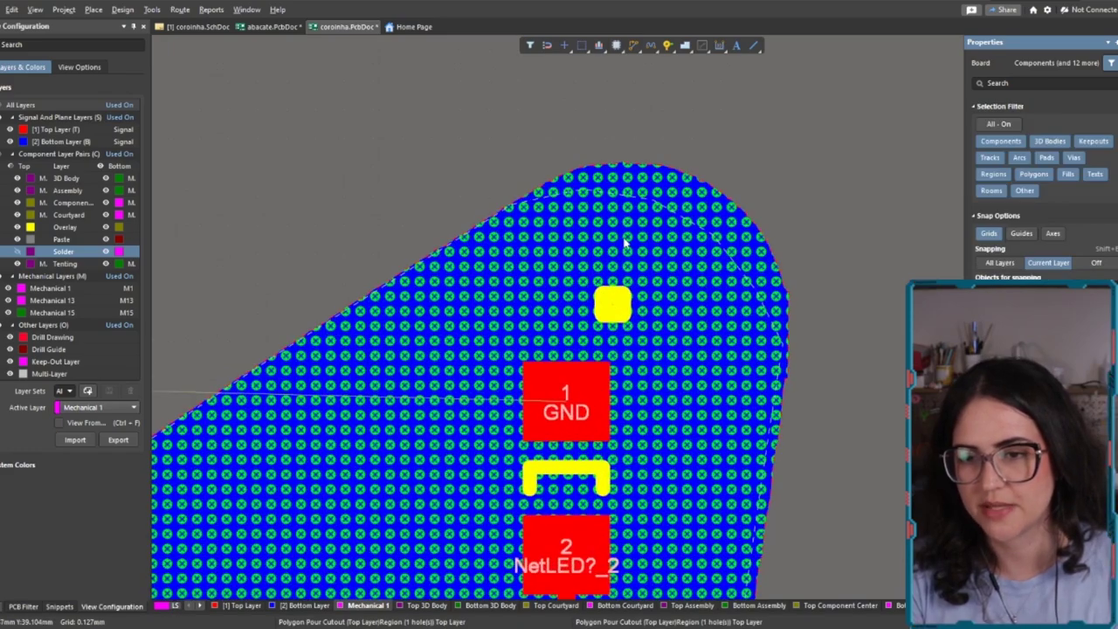
Try shifting the selected border region off the board outline, and undo both the shift and the Bottom Layer change.
{"action": "left_click", "coordinate": [598, 126]}
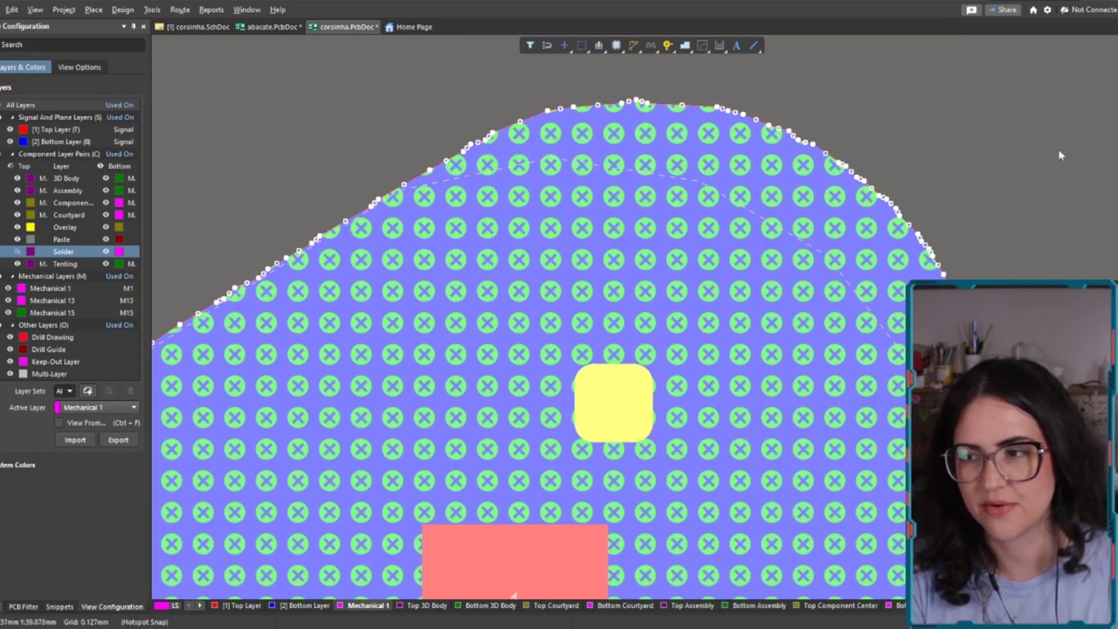
{"action": "left_click", "coordinate": [847, 120]}
{"action": "left_click", "coordinate": [790, 161]}
{"action": "left_click_drag", "start_coordinate": [791, 162], "coordinate": [784, 185]}
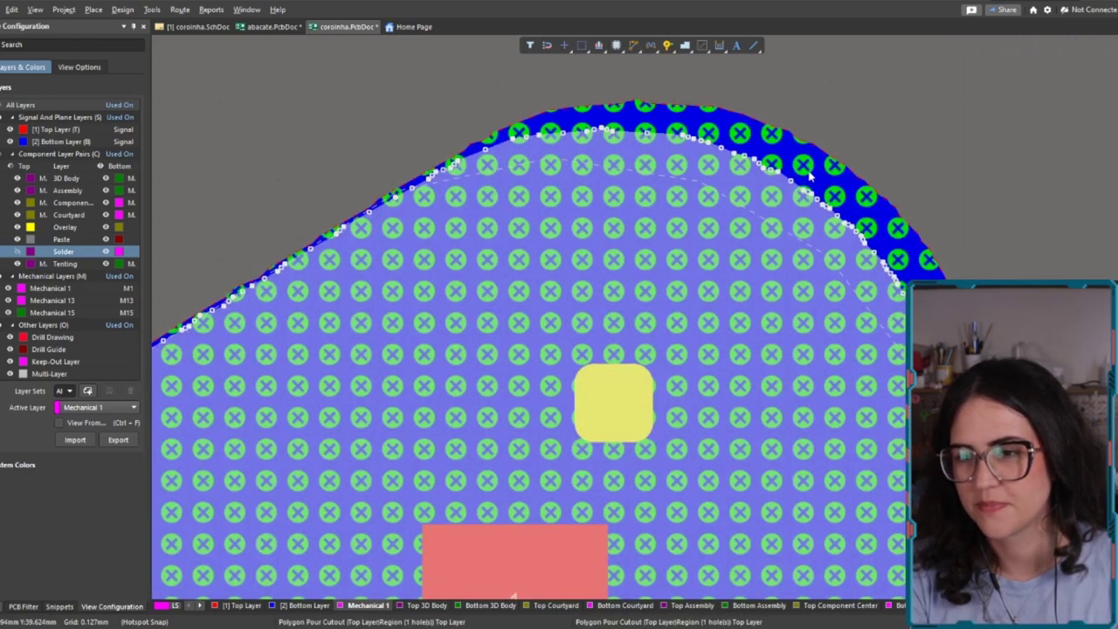
{"action": "left_click", "coordinate": [941, 161]}
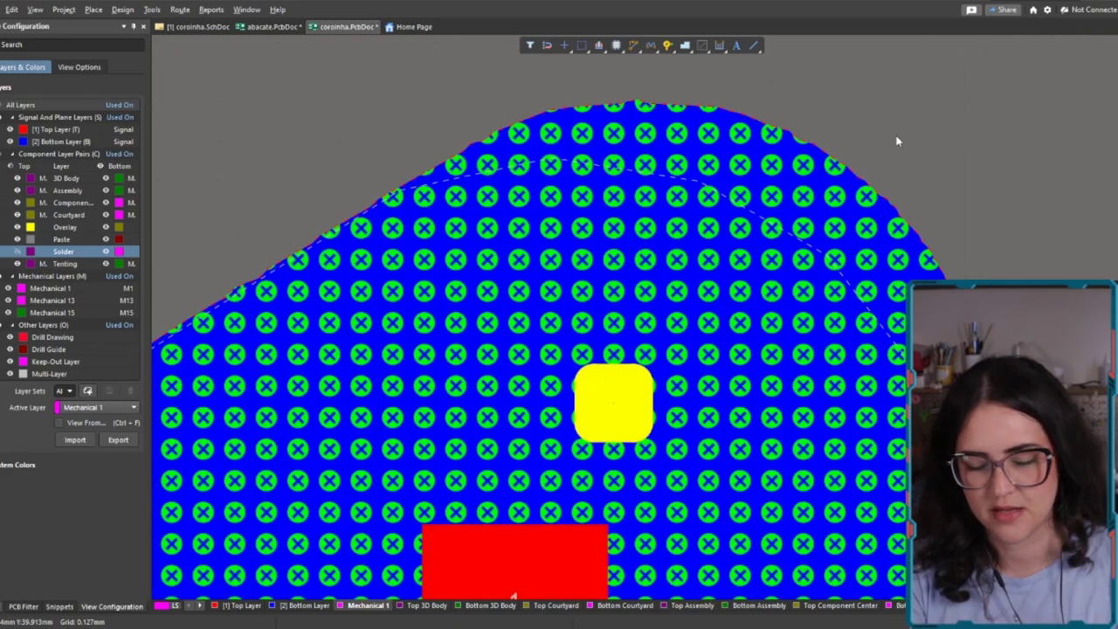
{"action": "scroll", "coordinate": [928, 131], "scroll_direction": "down", "scroll_amount": 2, "text": "ctrl"}
{"action": "left_click", "coordinate": [941, 142]}
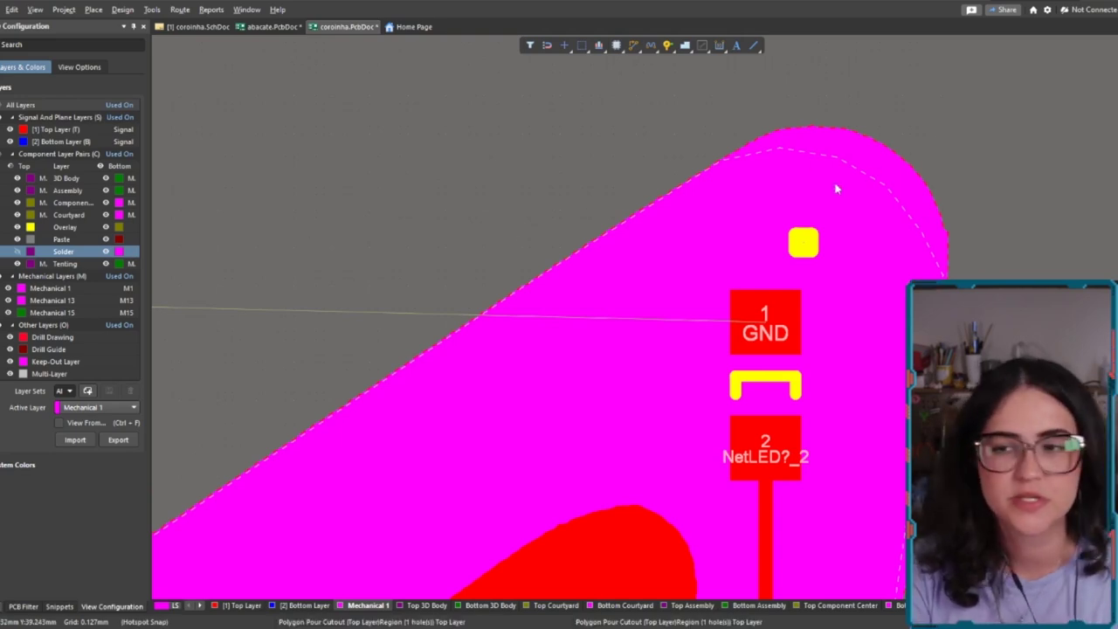
Assign the selected Bottom Solder border region to the Bottom Layer and set its kind to Polygon Cutout.
{"action": "left_click", "coordinate": [896, 163]}
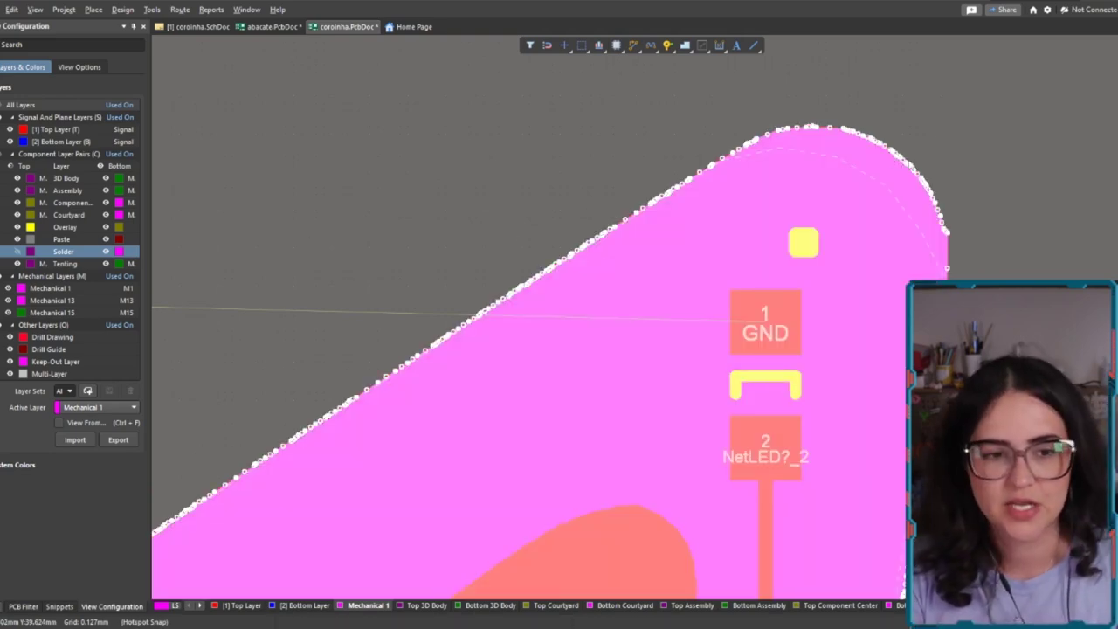
{"action": "scroll", "coordinate": [891, 166], "scroll_direction": "up", "scroll_amount": 3, "text": "ctrl"}
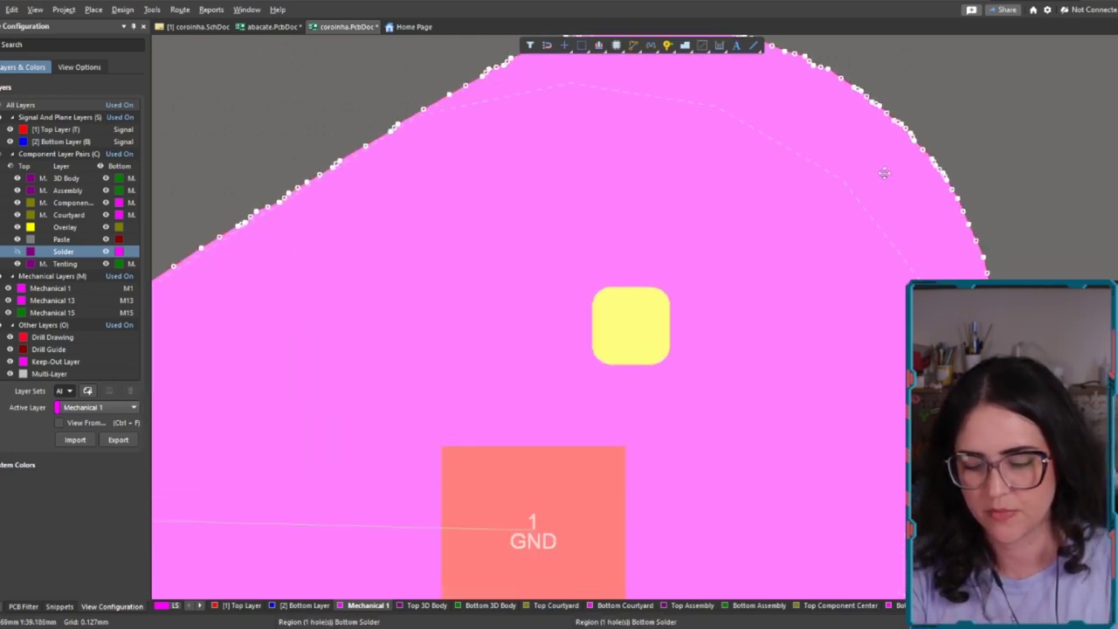
{"action": "left_click", "coordinate": [973, 124]}
{"action": "left_click", "coordinate": [895, 176]}
{"action": "left_click", "coordinate": [1090, 194]}
{"action": "scroll", "coordinate": [1082, 214], "scroll_direction": "up", "scroll_amount": 3}
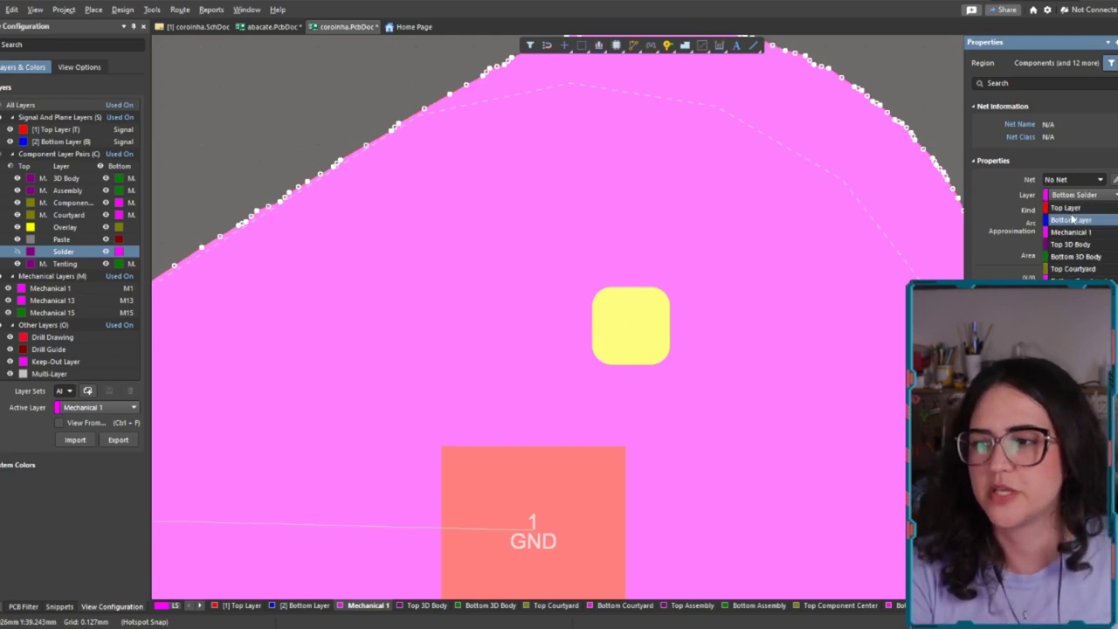
{"action": "left_click", "coordinate": [1072, 217]}
{"action": "left_click", "coordinate": [1089, 212]}
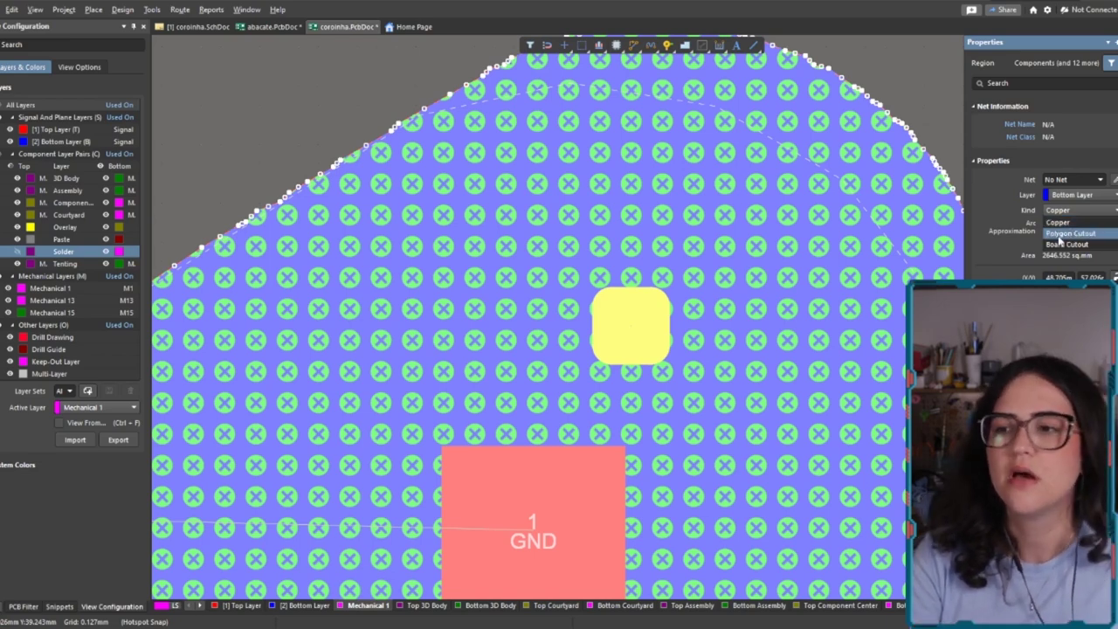
{"action": "left_click", "coordinate": [1065, 234]}
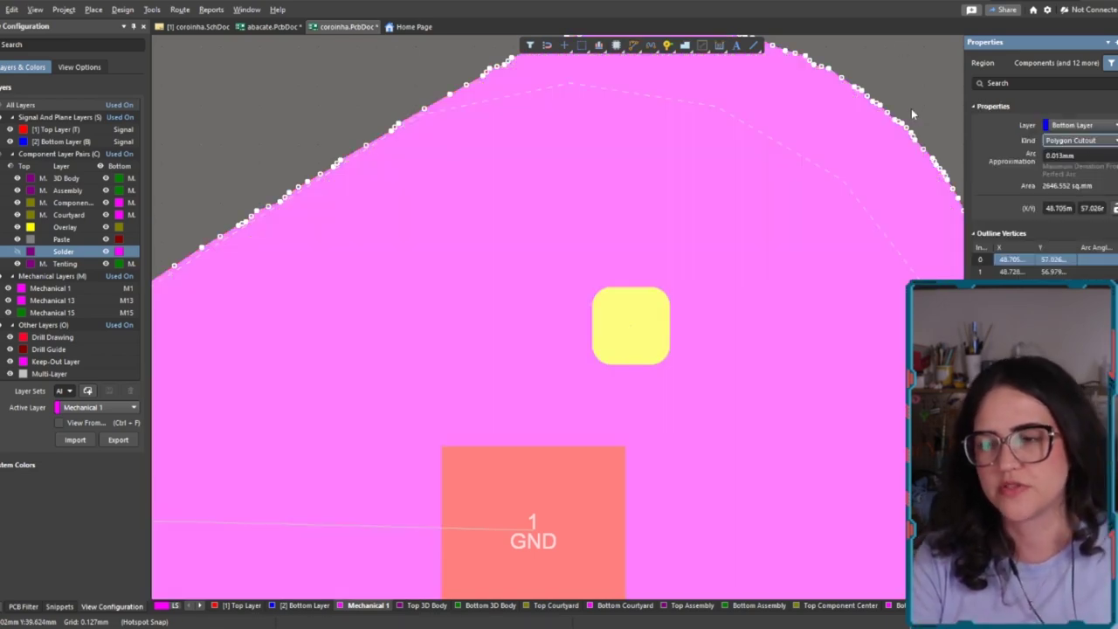
{"action": "left_click", "coordinate": [909, 107]}
Repour all polygons so the bottom copper follows the new border cutout.
{"action": "scroll", "coordinate": [904, 107], "scroll_direction": "down", "scroll_amount": 4, "text": "ctrl"}
{"action": "scroll", "coordinate": [690, 147], "scroll_direction": "down", "scroll_amount": 2, "text": "ctrl"}
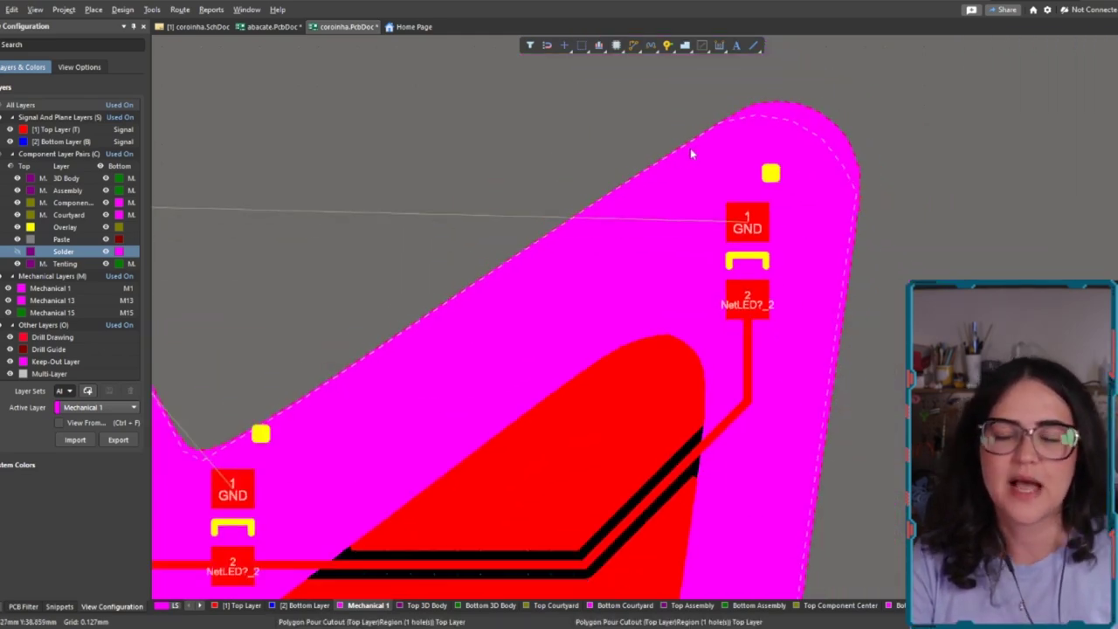
{"action": "scroll", "coordinate": [689, 147], "scroll_direction": "down", "scroll_amount": 5, "text": "ctrl"}
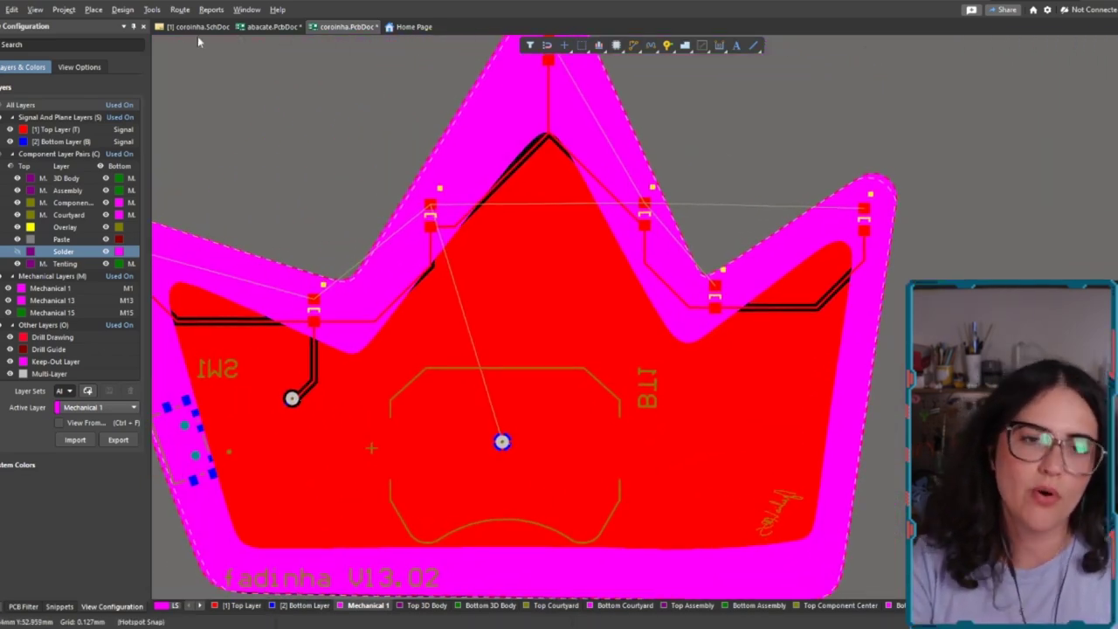
{"action": "left_click", "coordinate": [126, 9]}
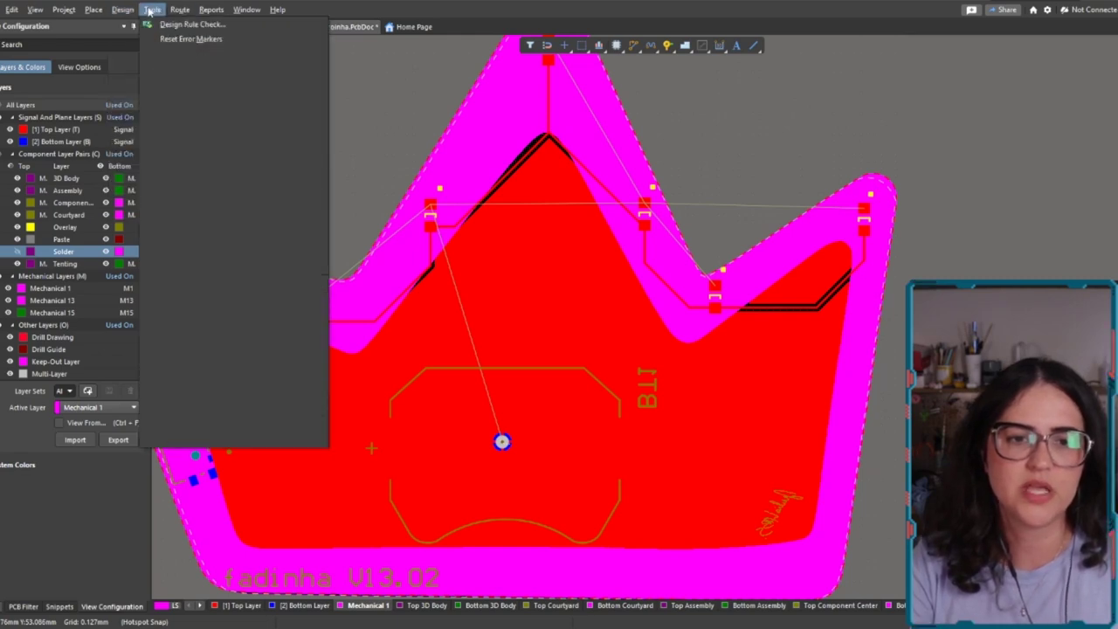
{"action": "mouse_move", "coordinate": [152, 9]}
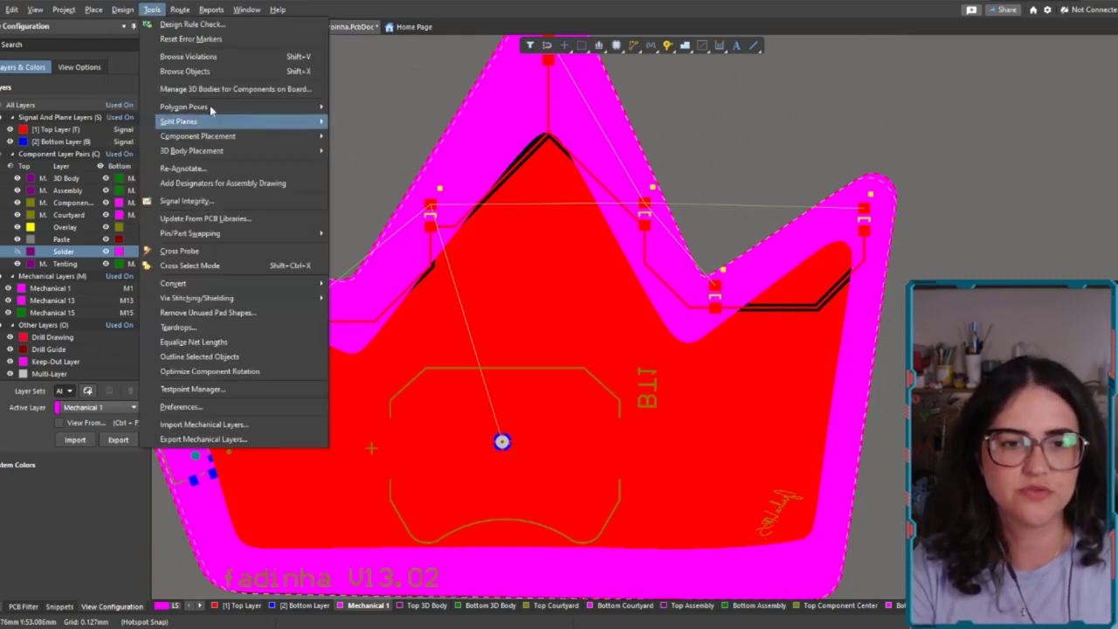
{"action": "mouse_move", "coordinate": [227, 109]}
{"action": "left_click", "coordinate": [365, 171]}
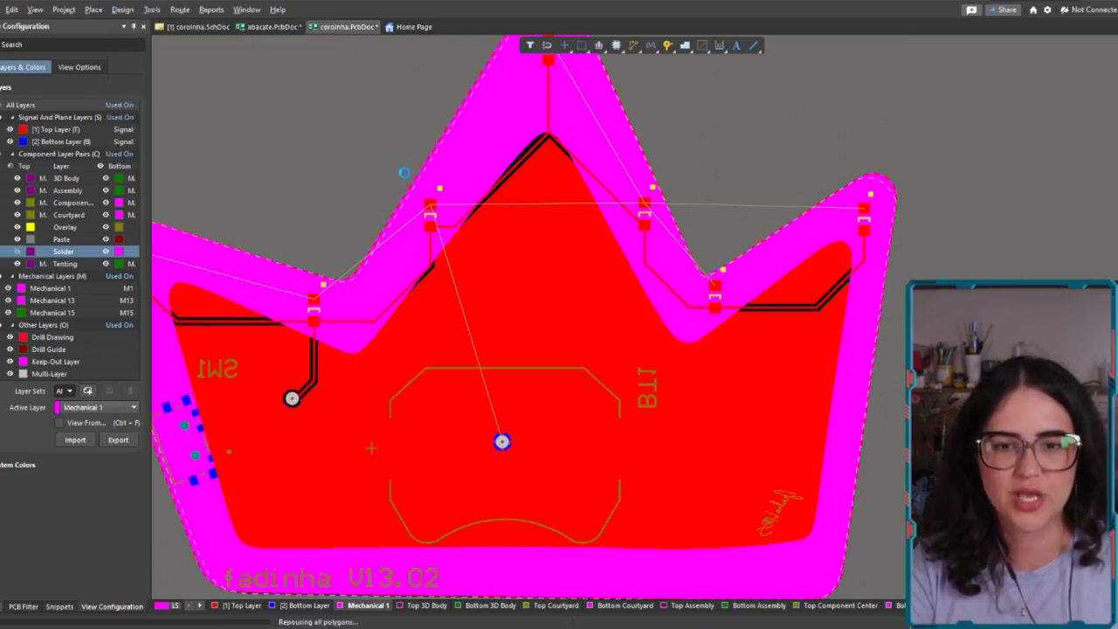
View the board in 3D and flip it repeatedly to compare the border on the front and back.
{"action": "scroll", "coordinate": [681, 183], "scroll_direction": "down", "scroll_amount": 2, "text": "ctrl"}
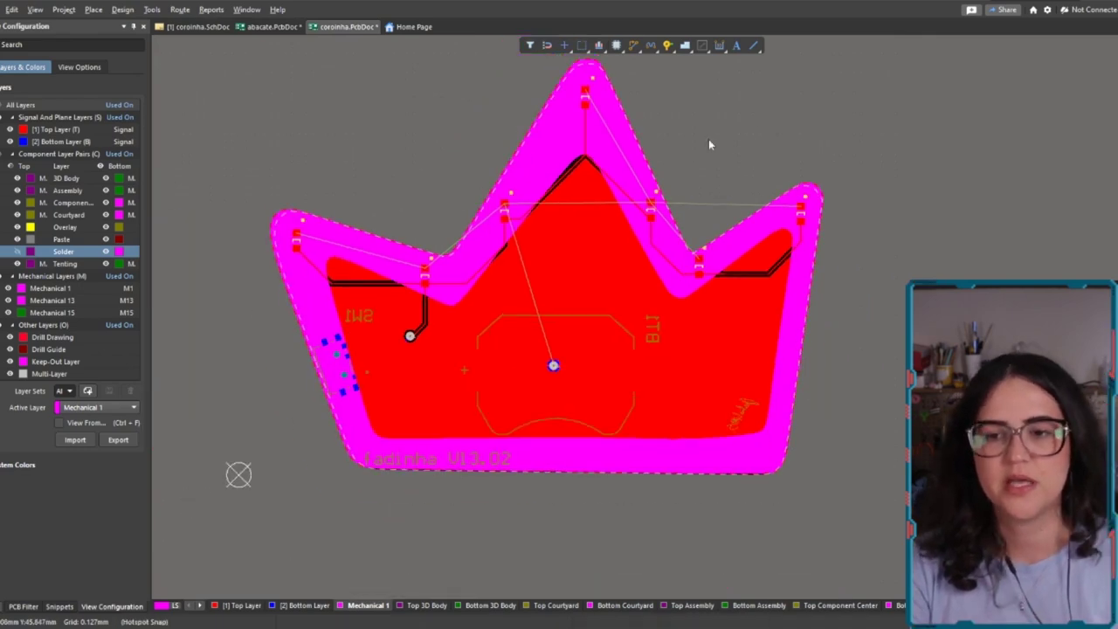
{"action": "key", "text": "3"}
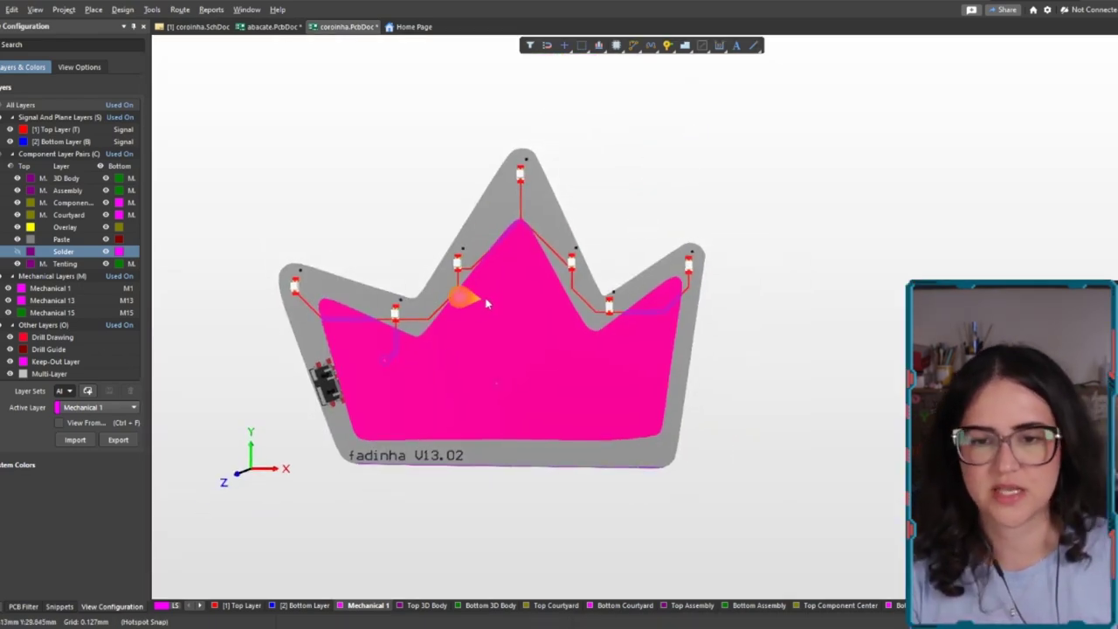
{"action": "key", "text": "v"}
{"action": "key", "text": "b"}
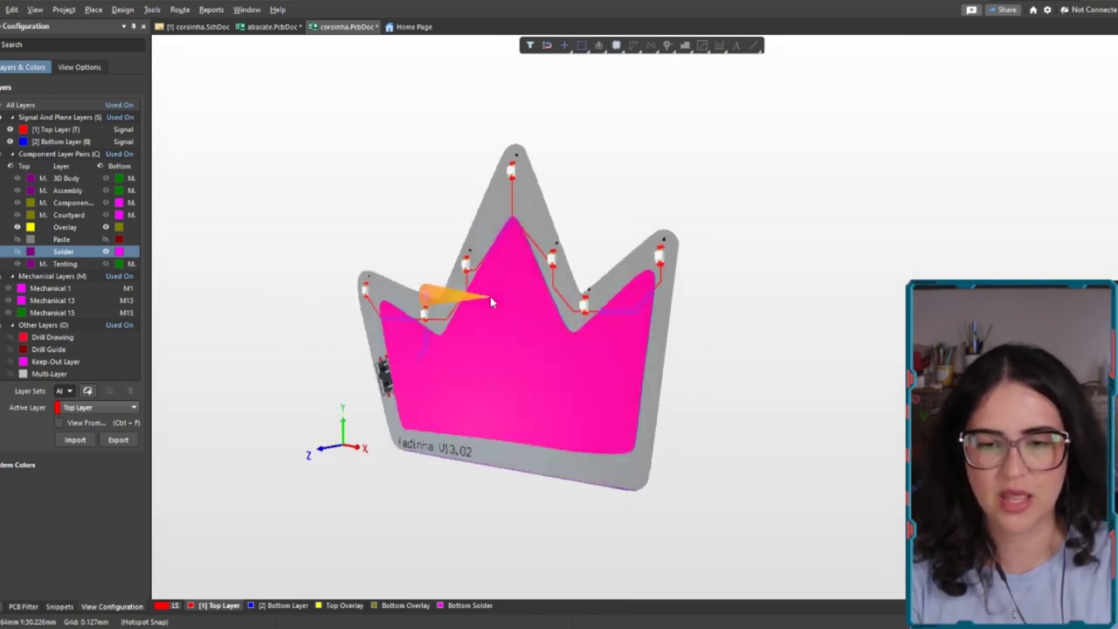
{"action": "key", "text": "v"}
{"action": "key", "text": "b"}
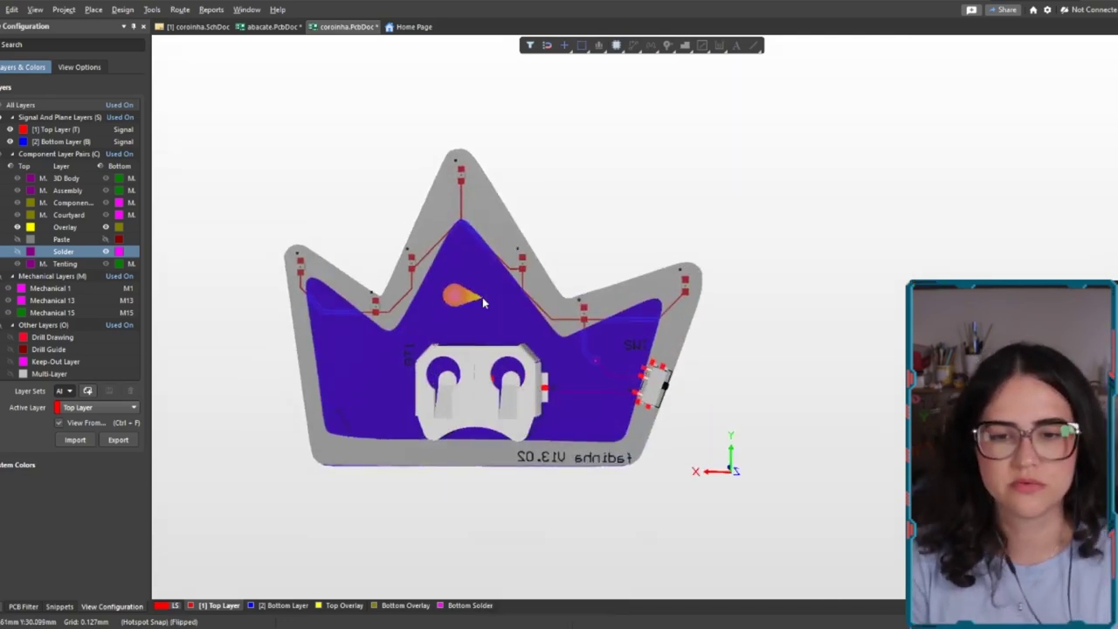
{"action": "key", "text": "v"}
{"action": "key", "text": "b"}
{"action": "key", "text": "v"}
{"action": "key", "text": "b"}
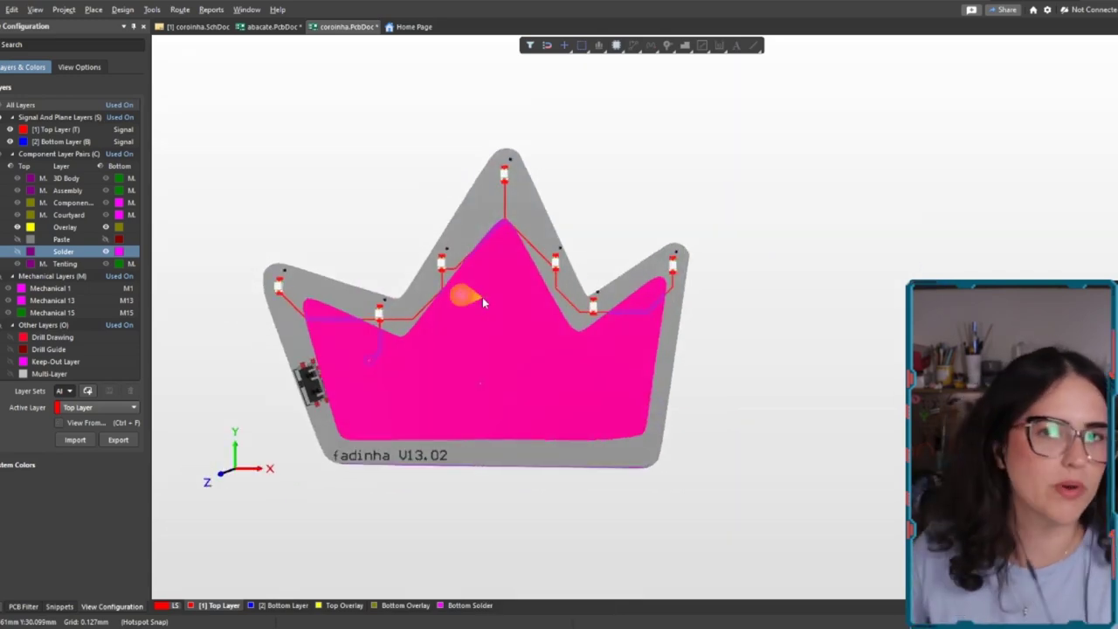
{"action": "key", "text": "v"}
{"action": "key", "text": "b"}
{"action": "key", "text": "v"}
{"action": "key", "text": "b"}
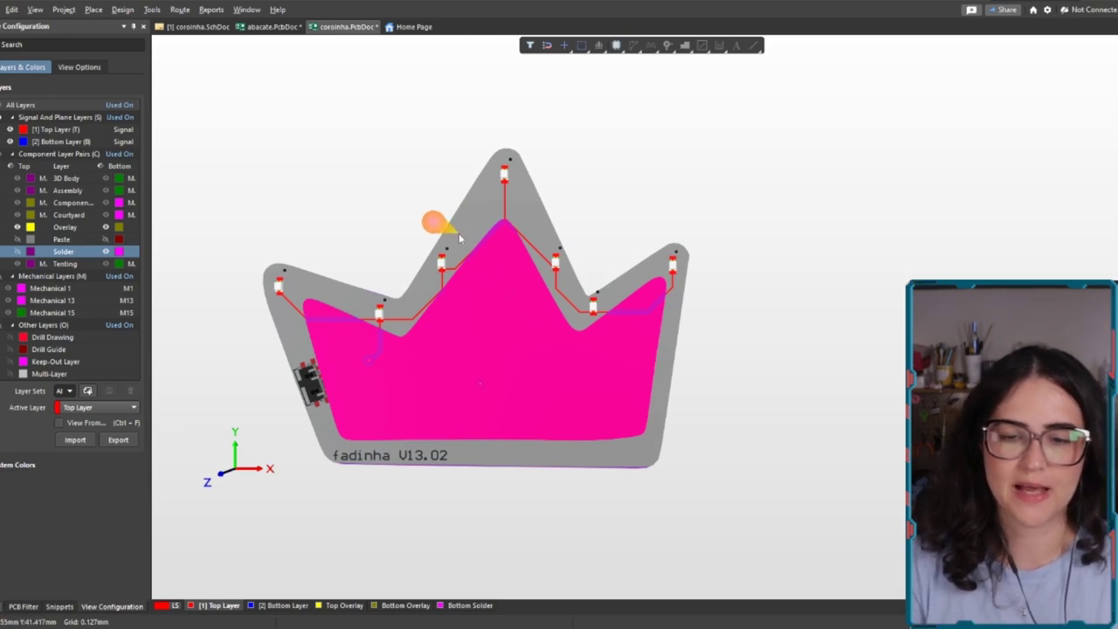
Show the 3D view options and examine the core border around the crown's solder mask area up close.
{"action": "scroll", "coordinate": [459, 233], "scroll_direction": "up", "scroll_amount": 6, "text": "ctrl"}
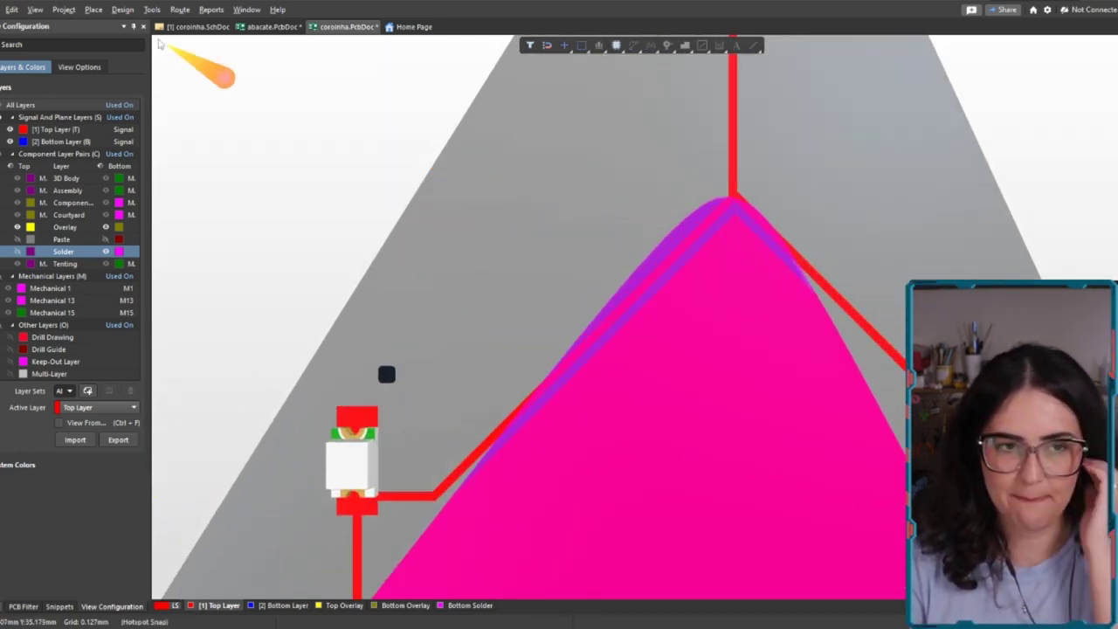
{"action": "left_click", "coordinate": [84, 68]}
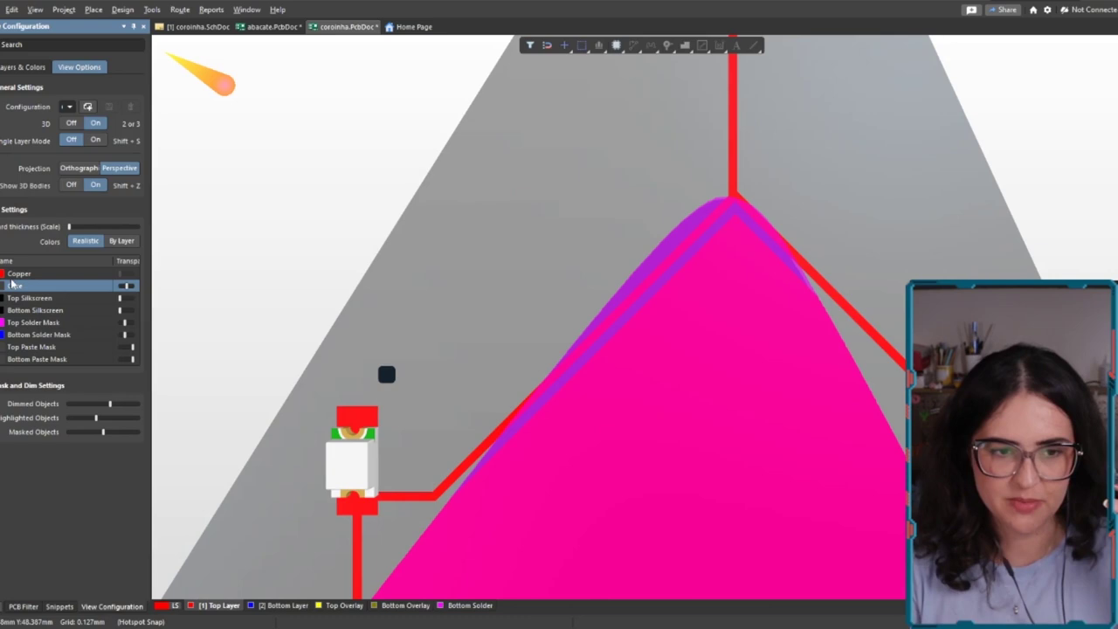
{"action": "scroll", "coordinate": [612, 231], "scroll_direction": "down", "scroll_amount": 6, "text": "ctrl"}
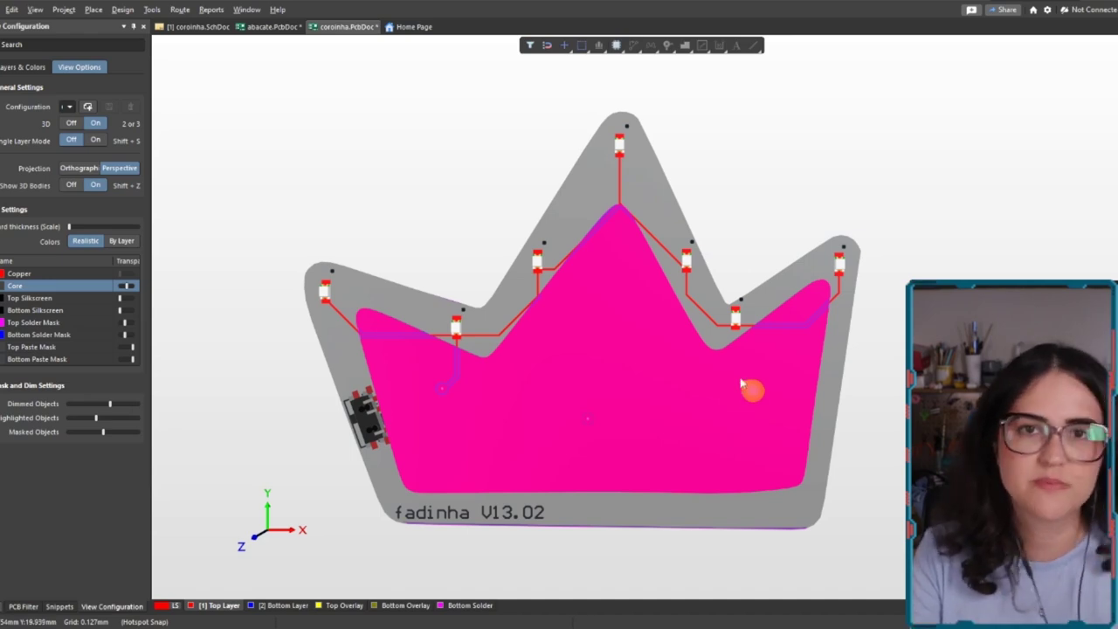
{"action": "scroll", "coordinate": [616, 399], "scroll_direction": "up", "scroll_amount": 2, "text": "ctrl"}
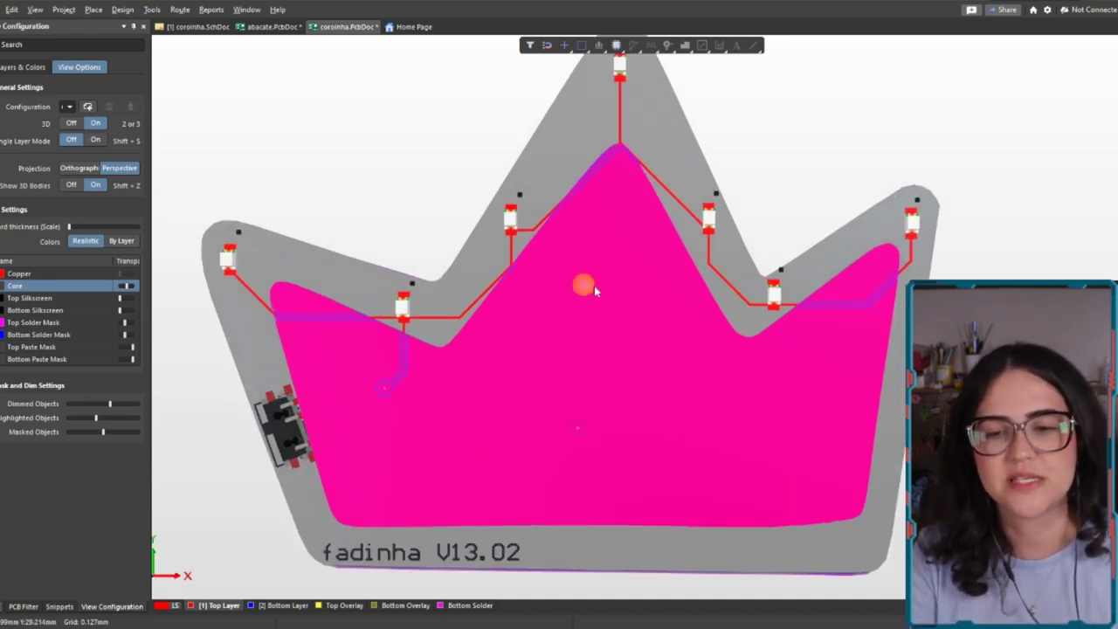
{"action": "right_click_drag", "start_coordinate": [614, 273], "coordinate": [604, 288]}
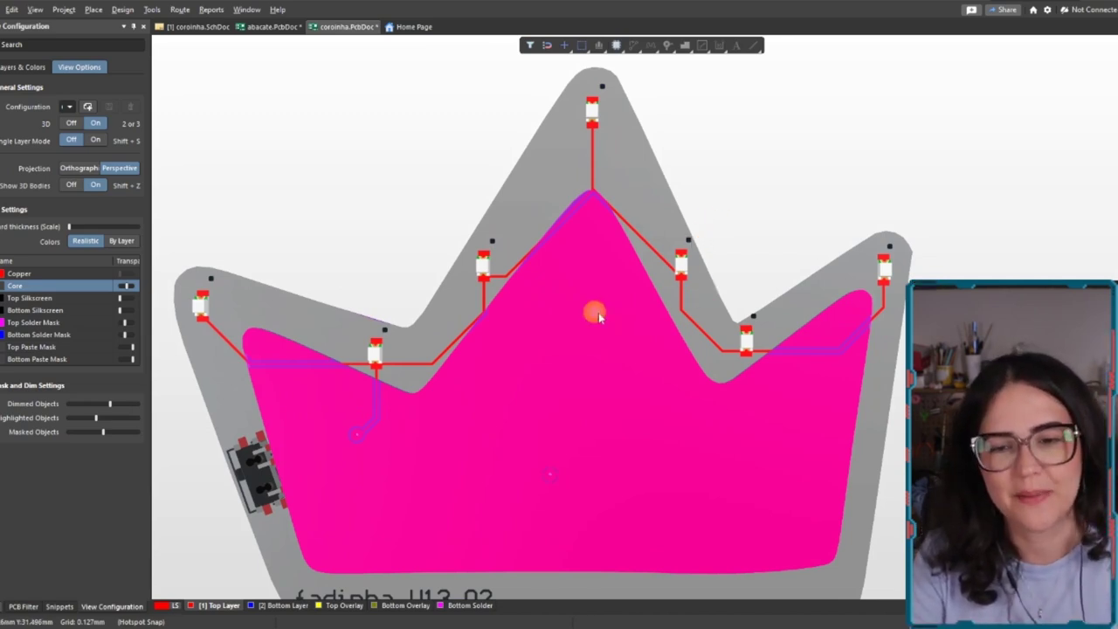
Examine the crown's upper point in 3D, where the LED traces cross the edge of the solder mask area.
{"action": "right_click_drag", "start_coordinate": [611, 309], "coordinate": [664, 300]}
{"action": "scroll", "coordinate": [625, 198], "scroll_direction": "up", "scroll_amount": 3, "text": "ctrl"}
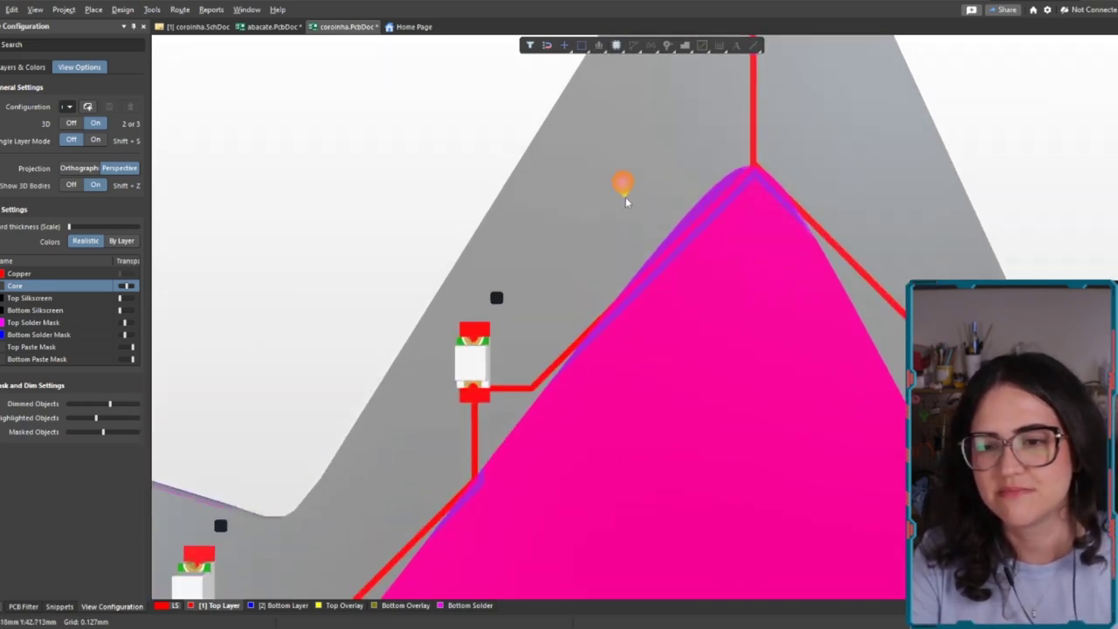
{"action": "right_click", "coordinate": [625, 196]}
{"action": "key", "text": "Escape"}
{"action": "scroll", "coordinate": [595, 179], "scroll_direction": "down", "scroll_amount": 5, "text": "ctrl"}
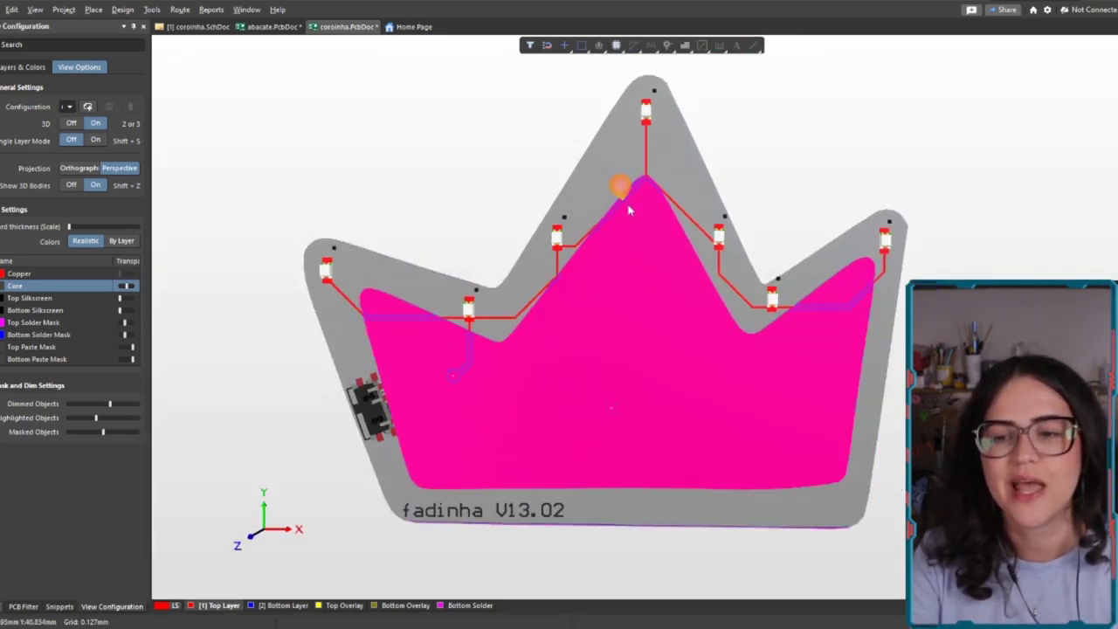
Return the crown board to the 2D layout and inspect the copper pour and traces along its upper border.
{"action": "key", "text": "2"}
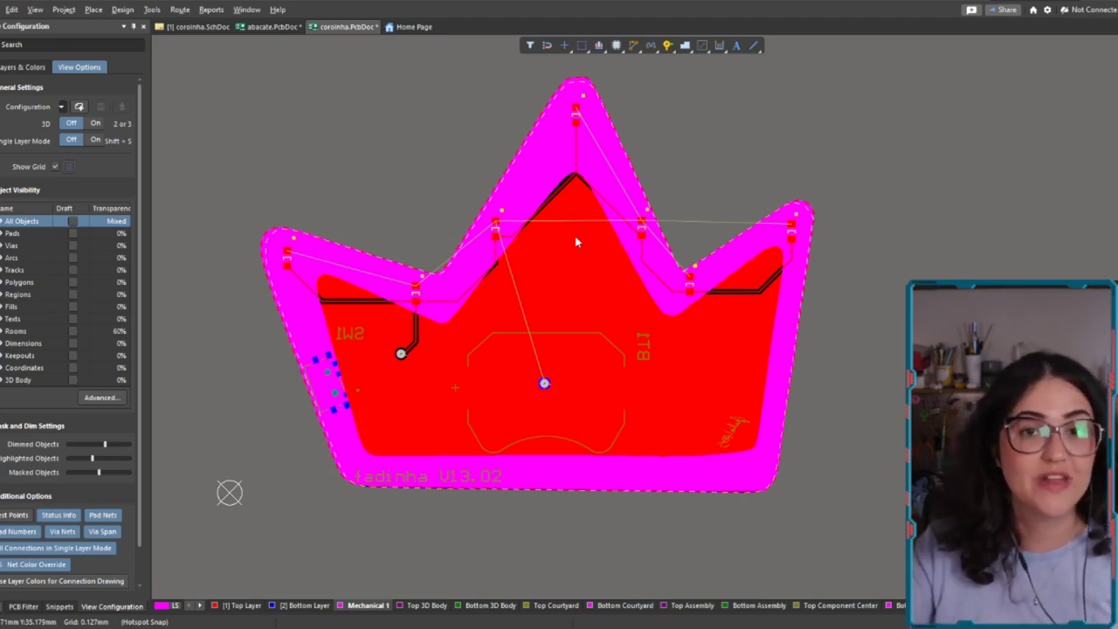
{"action": "scroll", "coordinate": [566, 216], "scroll_direction": "up", "scroll_amount": 5, "text": "ctrl"}
{"action": "right_click_drag", "start_coordinate": [585, 186], "coordinate": [543, 304]}
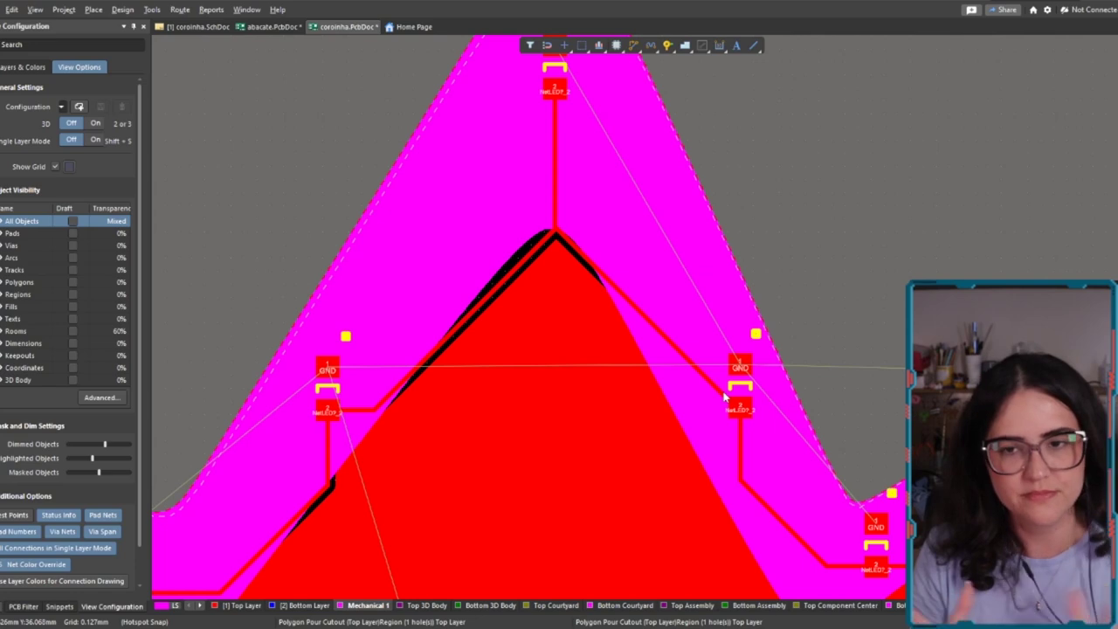
{"action": "scroll", "coordinate": [724, 397], "scroll_direction": "down", "scroll_amount": 4, "text": "ctrl"}
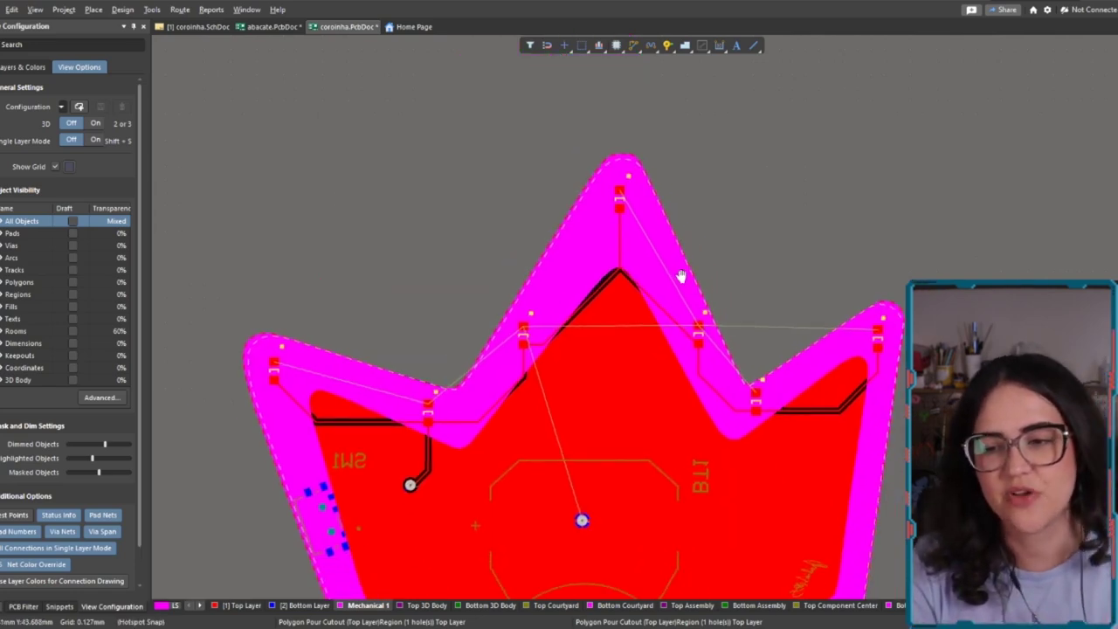
{"action": "scroll", "coordinate": [666, 268], "scroll_direction": "down", "scroll_amount": 2, "text": "ctrl"}
{"action": "scroll", "coordinate": [616, 272], "scroll_direction": "up", "scroll_amount": 4, "text": "ctrl"}
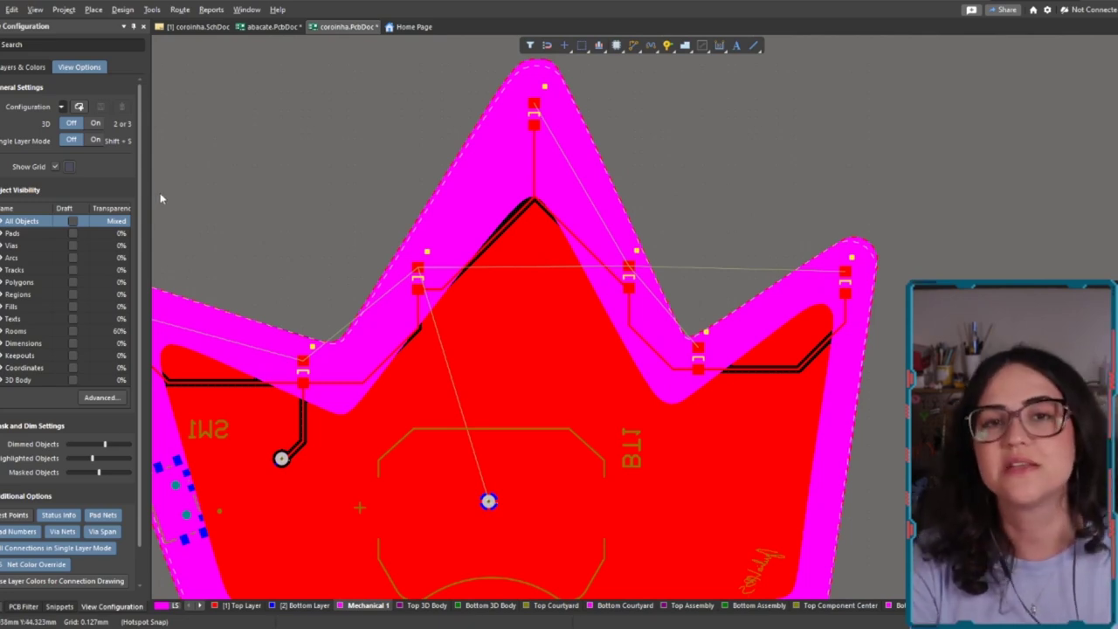
Open abacate.PcbDoc from the abacate project and show the avocado board in 3D.
{"action": "key", "text": "F12"}
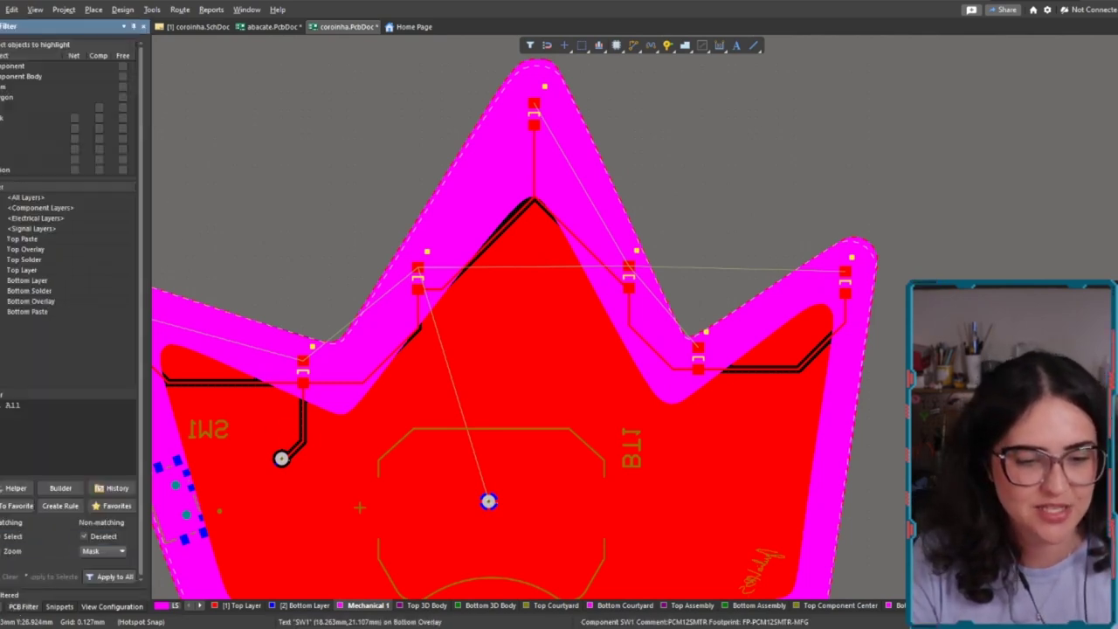
{"action": "left_click", "coordinate": [19, 606]}
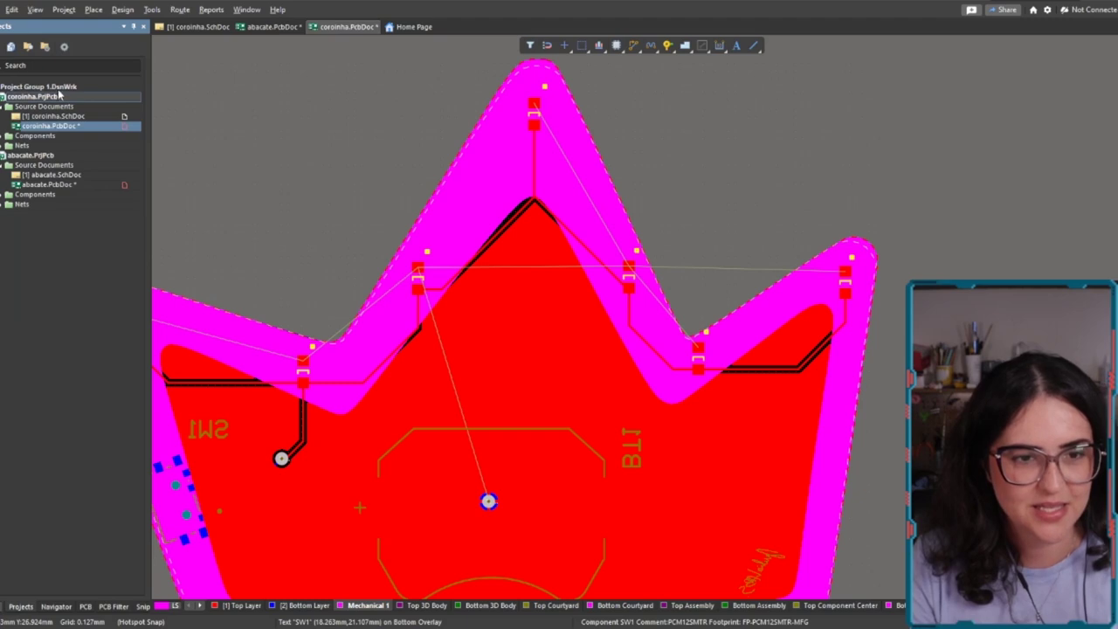
{"action": "double_click", "coordinate": [28, 185]}
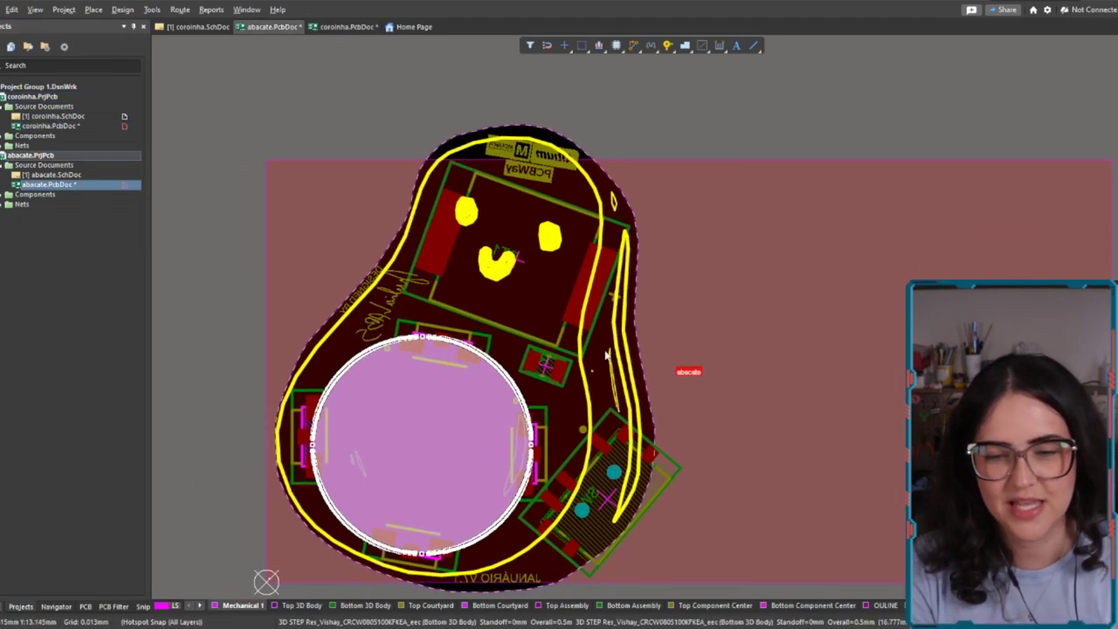
{"action": "key", "text": "3"}
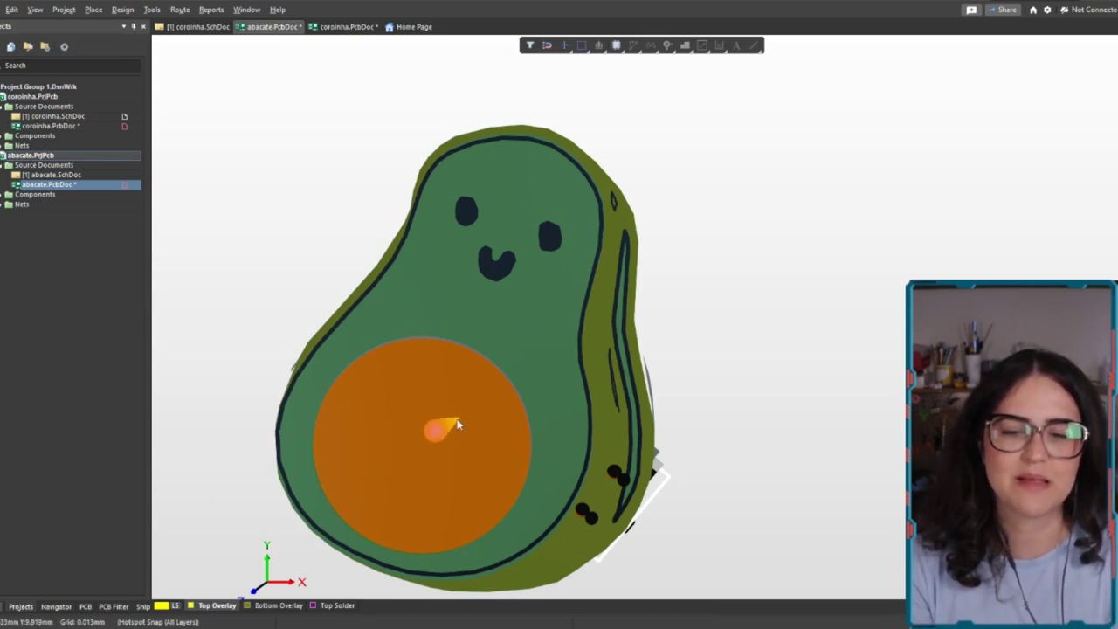
Flip the avocado board to its back and examine the LEDs and traces around the circular core area up close.
{"action": "key", "text": "v"}
{"action": "key", "text": "b"}
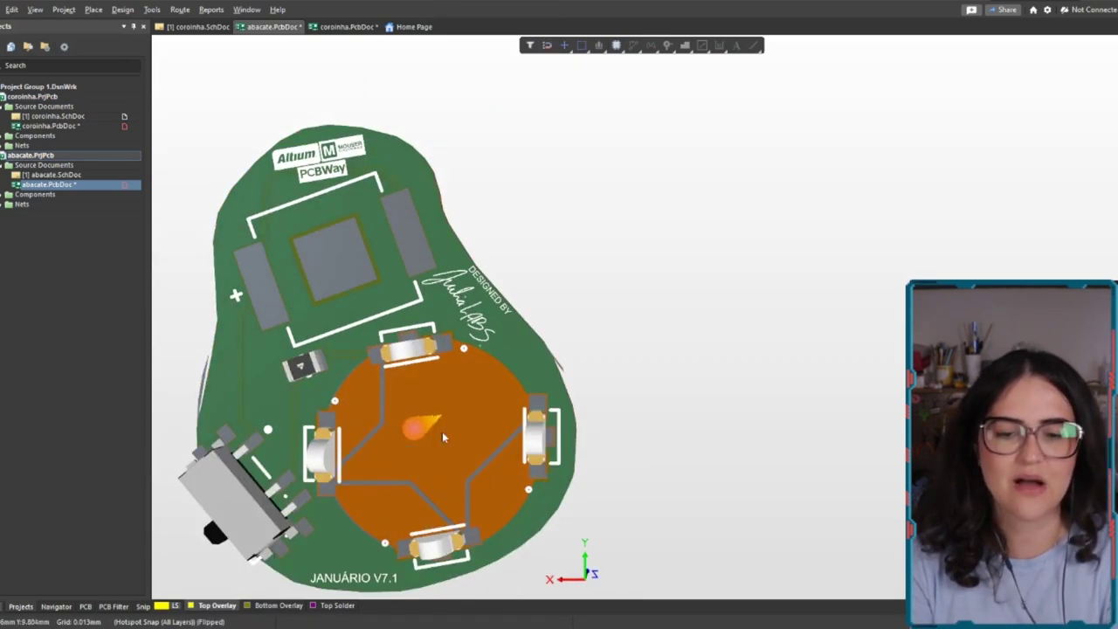
{"action": "right_click_drag", "start_coordinate": [341, 424], "coordinate": [641, 341]}
{"action": "scroll", "coordinate": [535, 395], "scroll_direction": "up", "scroll_amount": 3, "text": "ctrl"}
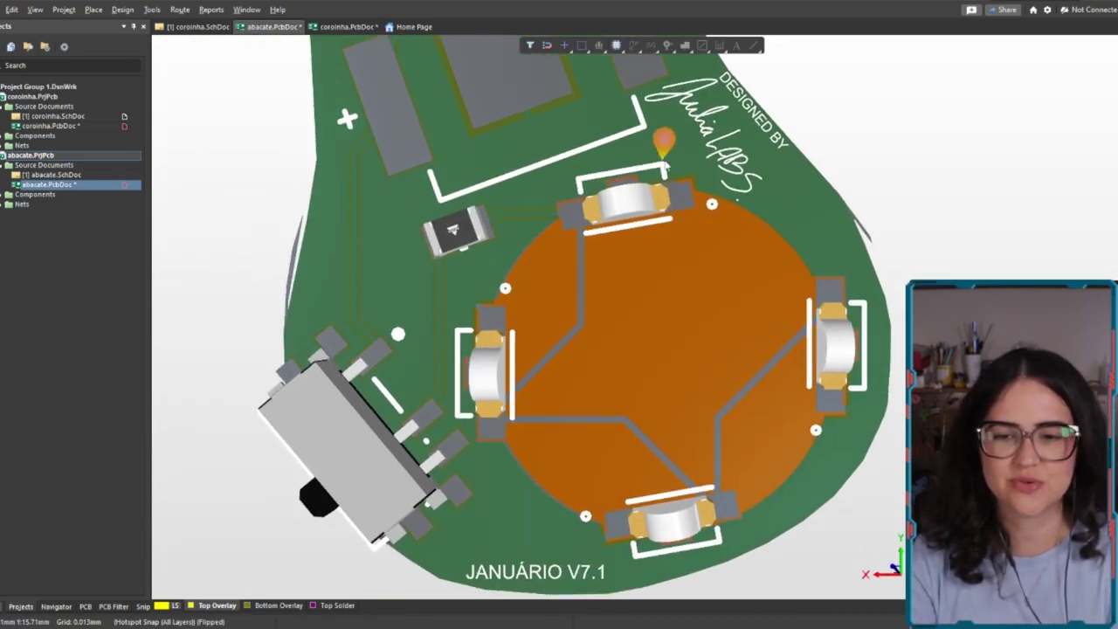
{"action": "scroll", "coordinate": [524, 380], "scroll_direction": "down", "scroll_amount": 5, "text": "ctrl"}
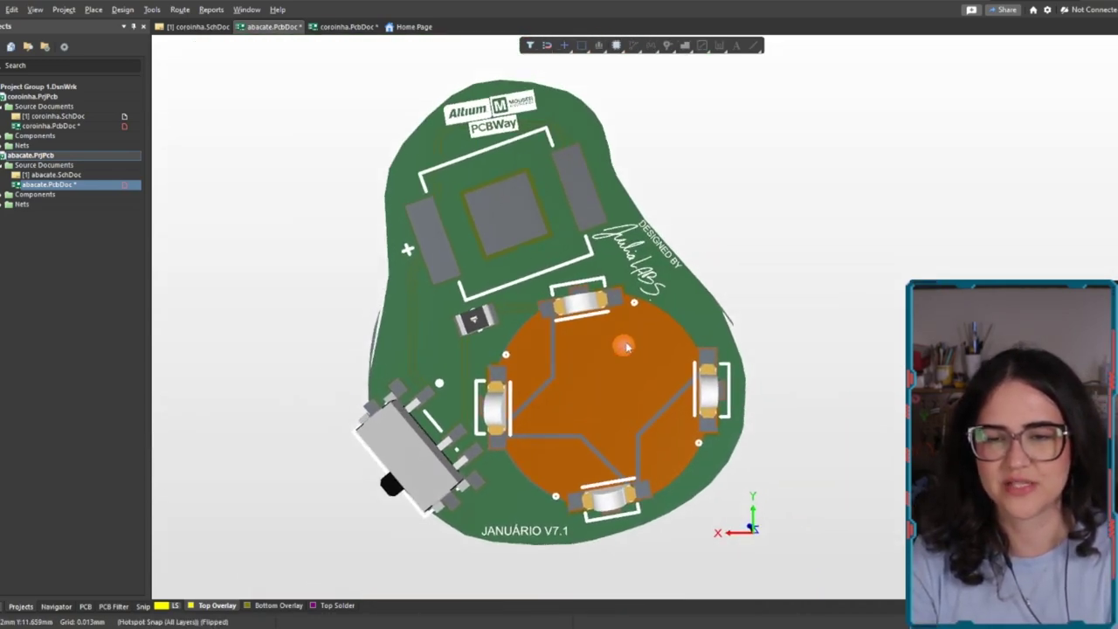
{"action": "right_click_drag", "start_coordinate": [646, 362], "coordinate": [644, 355]}
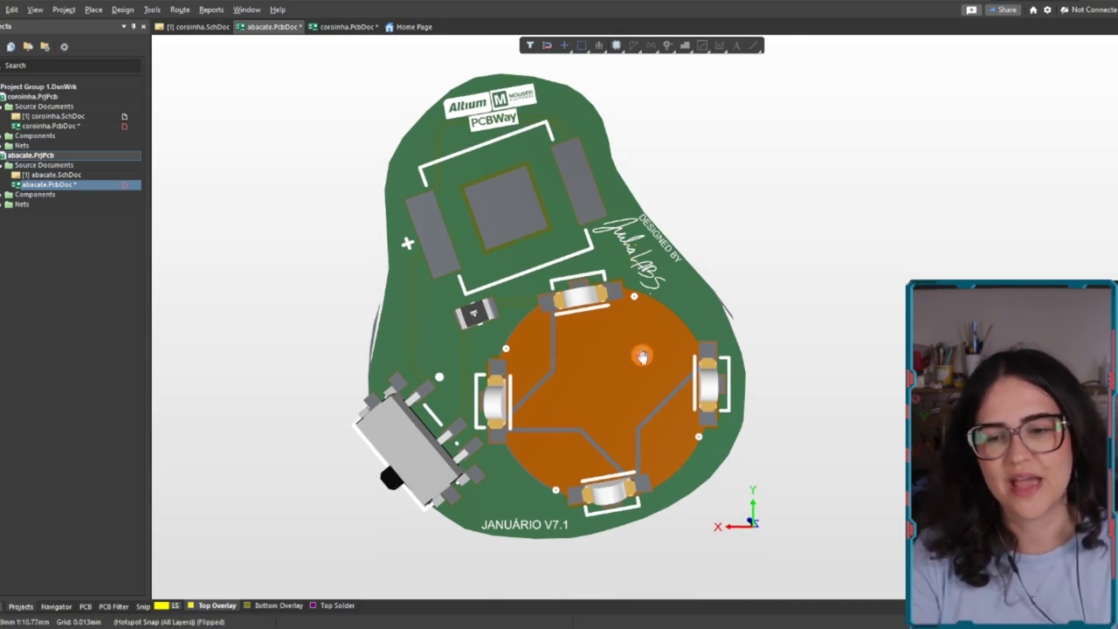